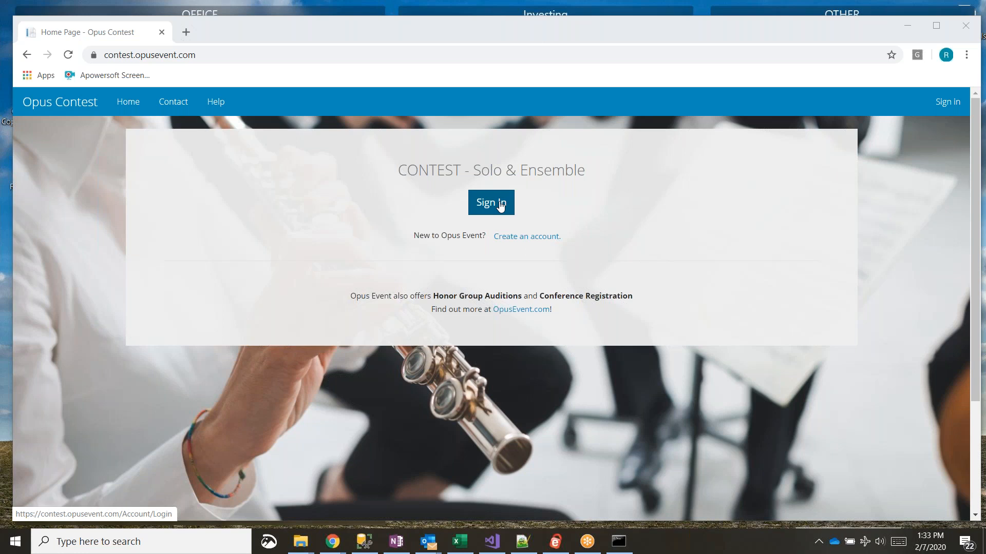
Sign in to the contest site with the account e-mail and password
{"action": "left_click", "coordinate": [501, 203]}
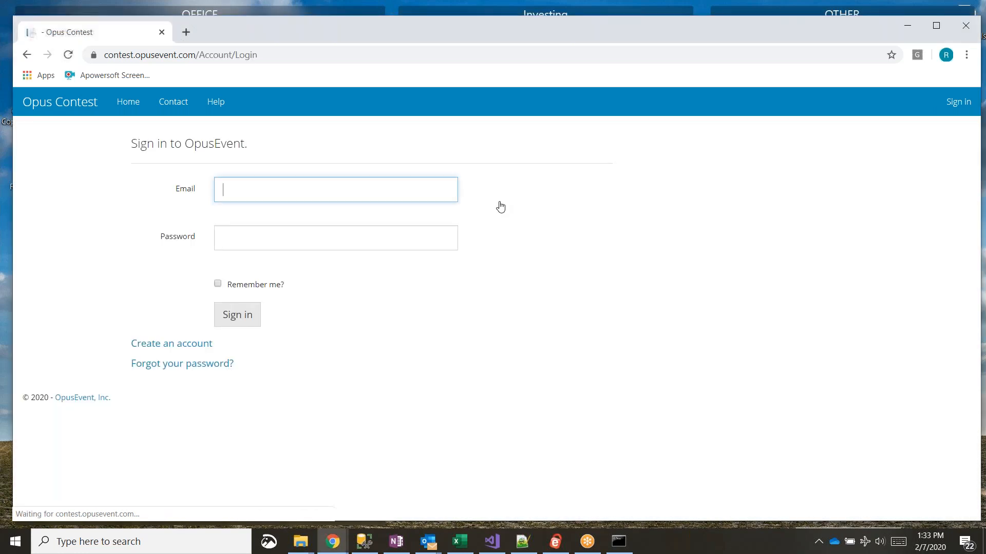
{"action": "type", "text": "rick"}
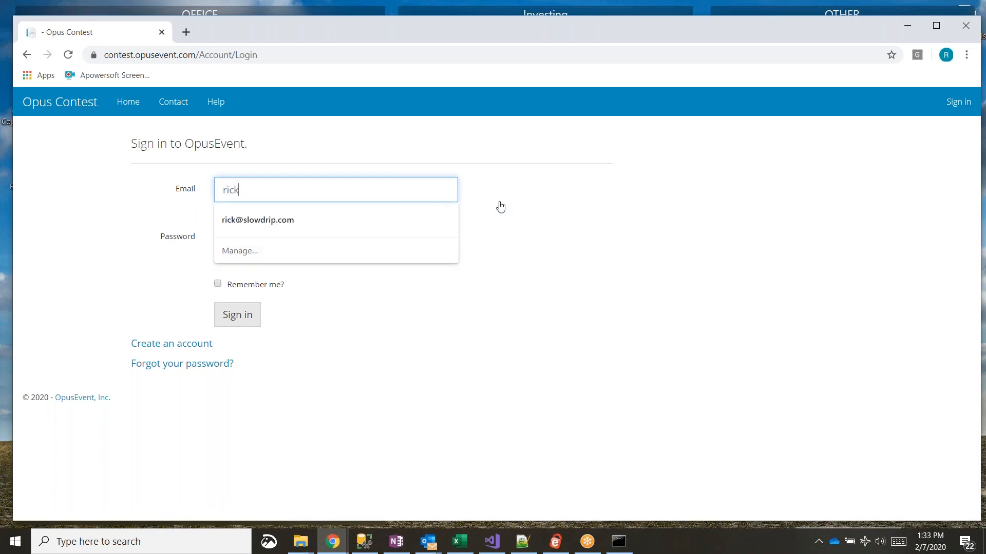
{"action": "key", "text": "Down"}
{"action": "key", "text": "Tab"}
{"action": "type", "text": "*********"}
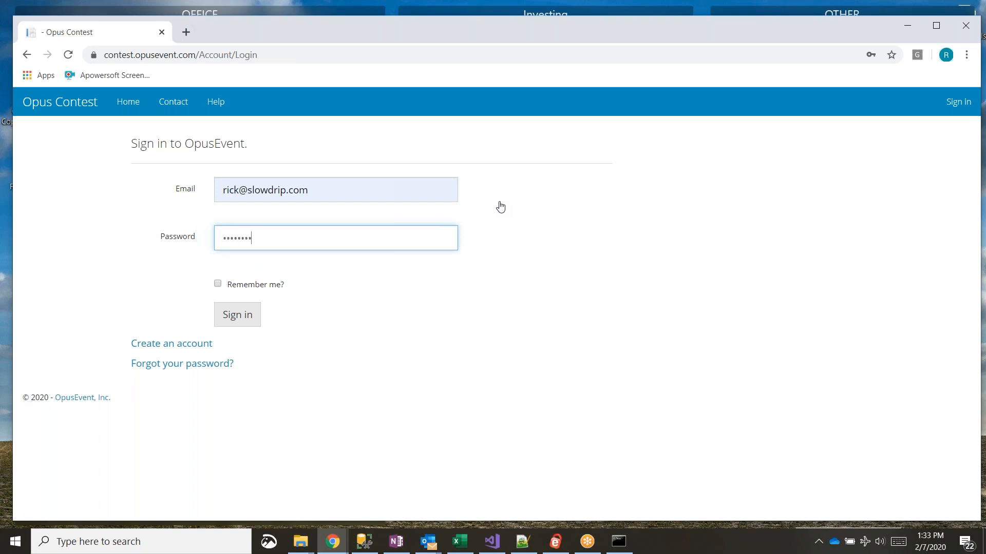
{"action": "key", "text": "Return"}
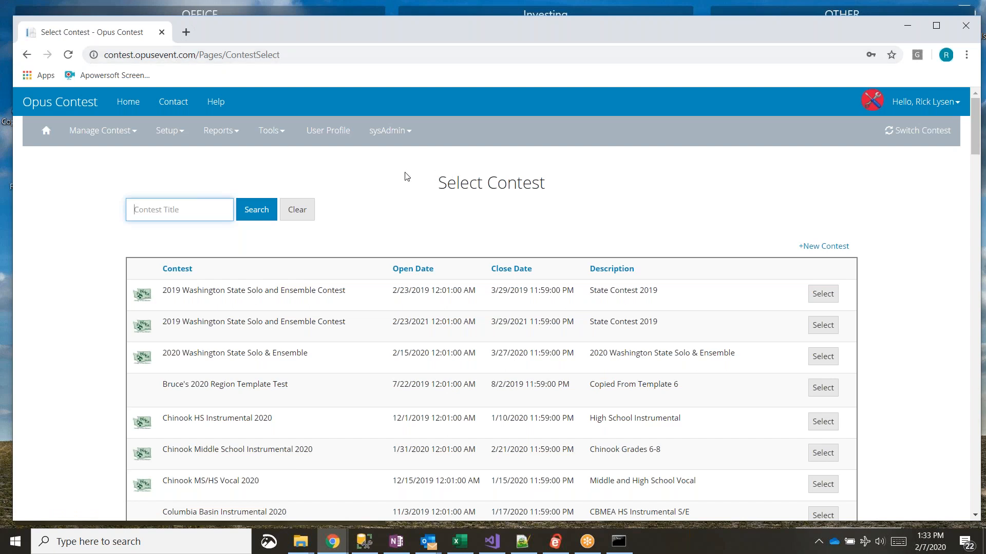
Search the contest list for "omea" and select the OMEA District 0 Testing contest
{"action": "type", "text": "omea"}
{"action": "key", "text": "Return"}
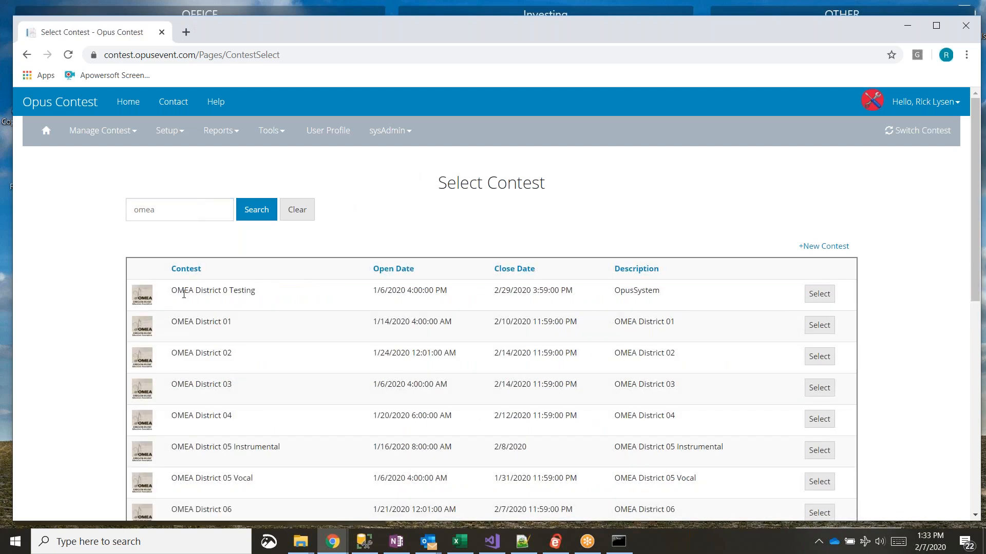
{"action": "left_click_drag", "start_coordinate": [174, 293], "coordinate": [257, 292]}
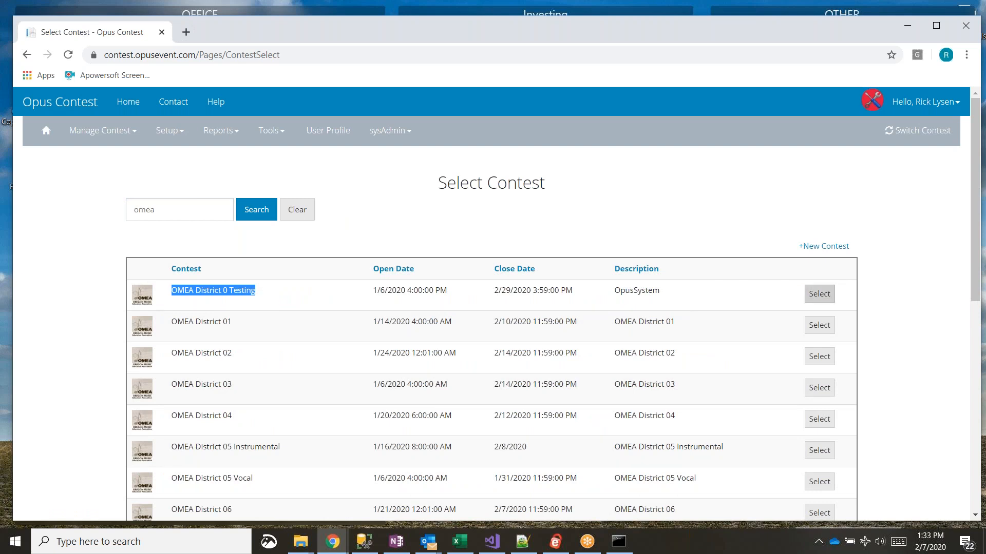
{"action": "left_click", "coordinate": [819, 293]}
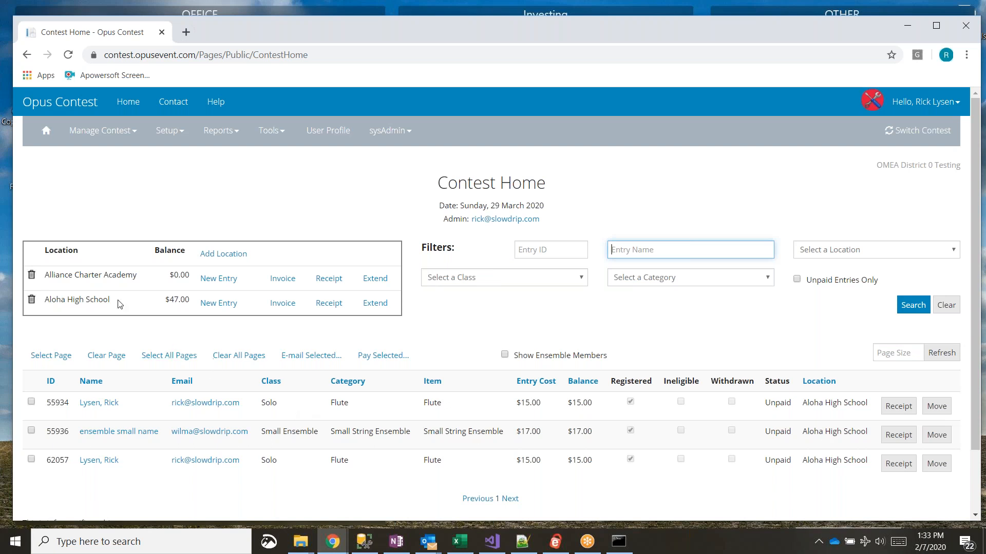
Open the Rooms & Time Slots setup page for the contest
{"action": "mouse_move", "coordinate": [375, 303]}
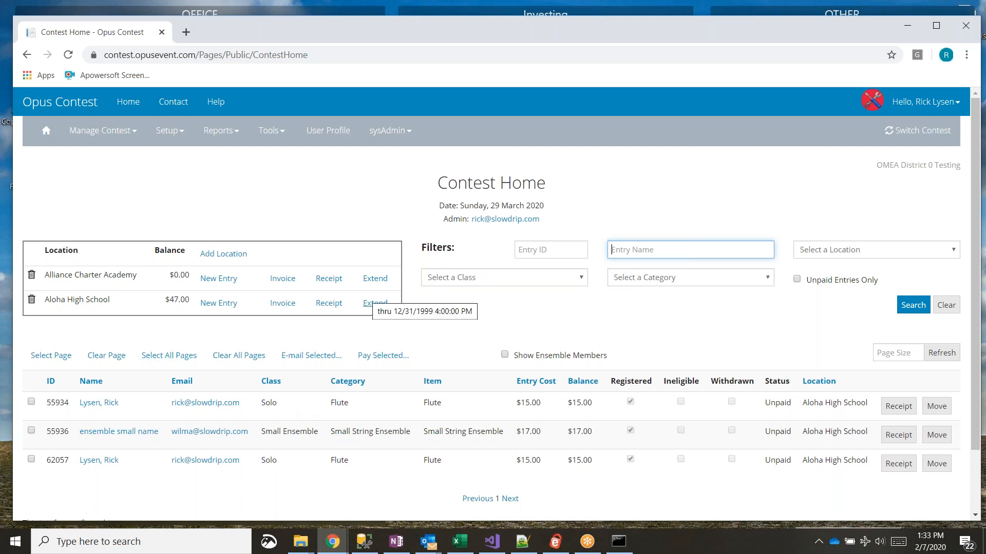
{"action": "left_click", "coordinate": [276, 206]}
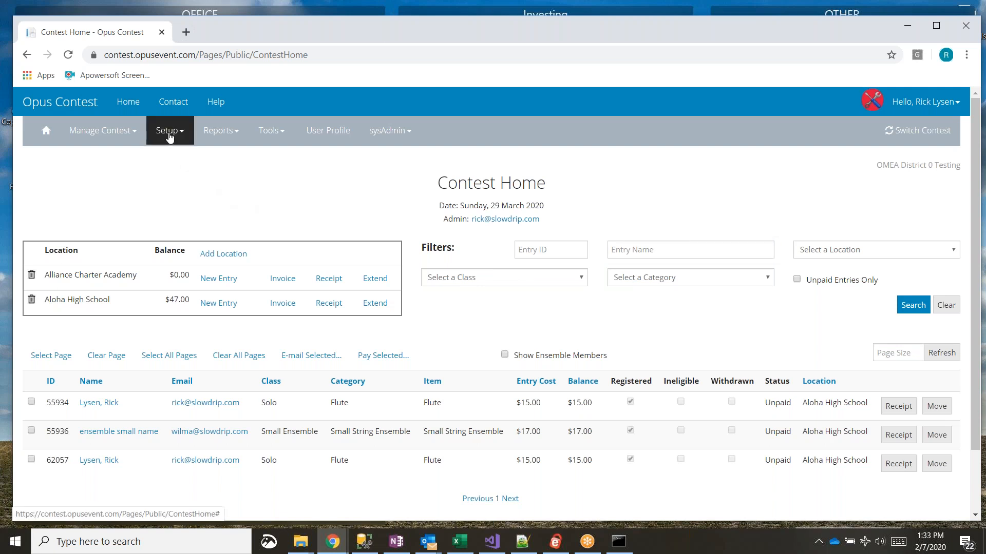
{"action": "left_click", "coordinate": [169, 135]}
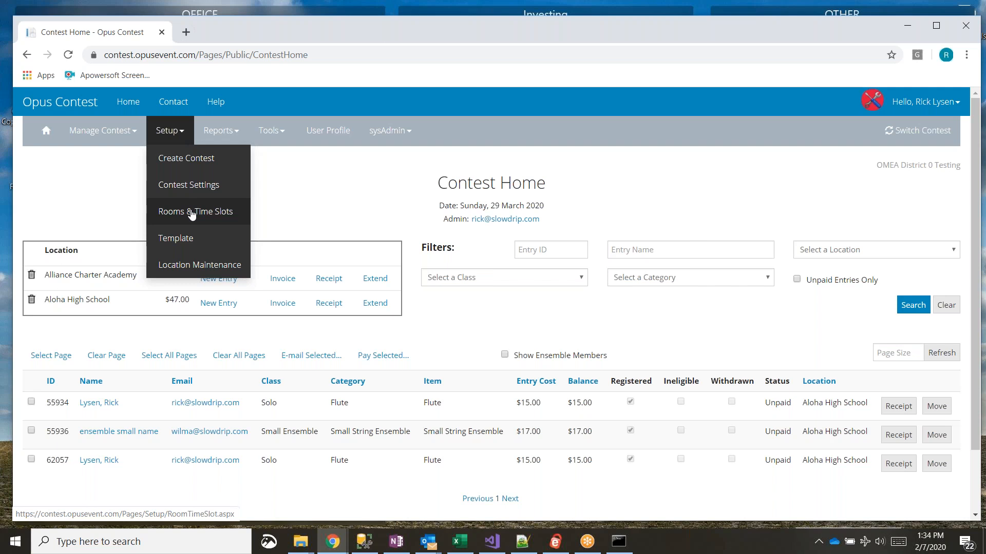
{"action": "left_click", "coordinate": [192, 213]}
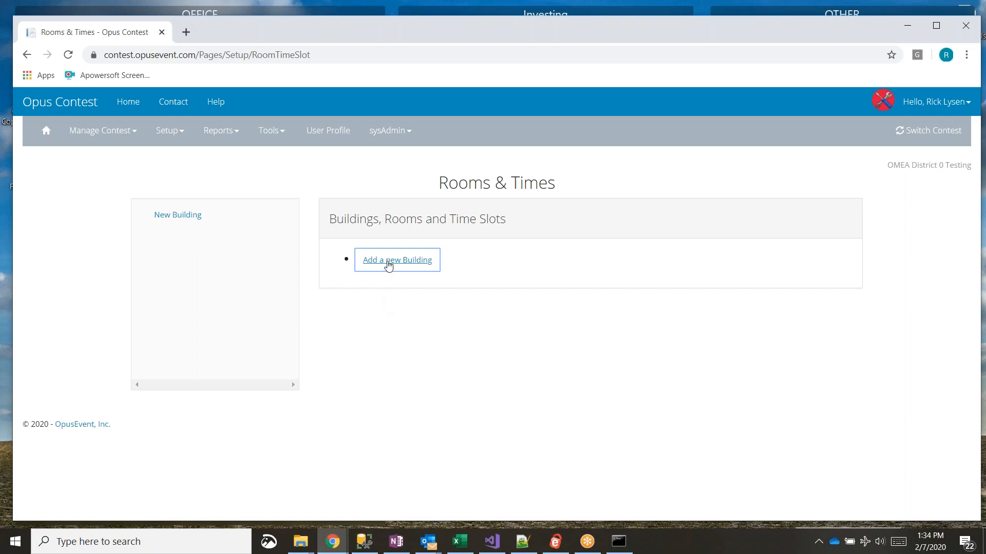
Add and save a new building named "Main Building" with the description "The big building in the middle"
{"action": "left_click", "coordinate": [388, 265]}
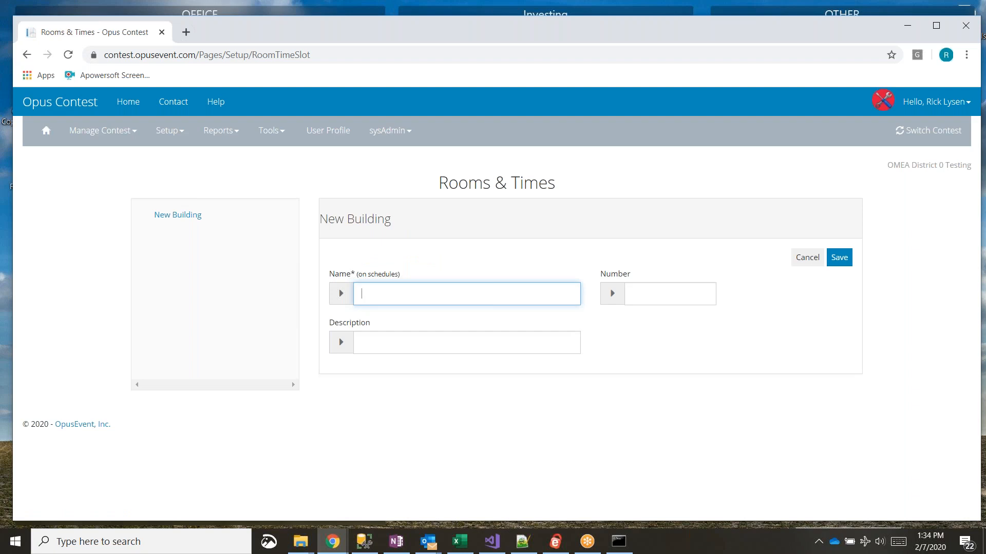
{"action": "left_click", "coordinate": [797, 258]}
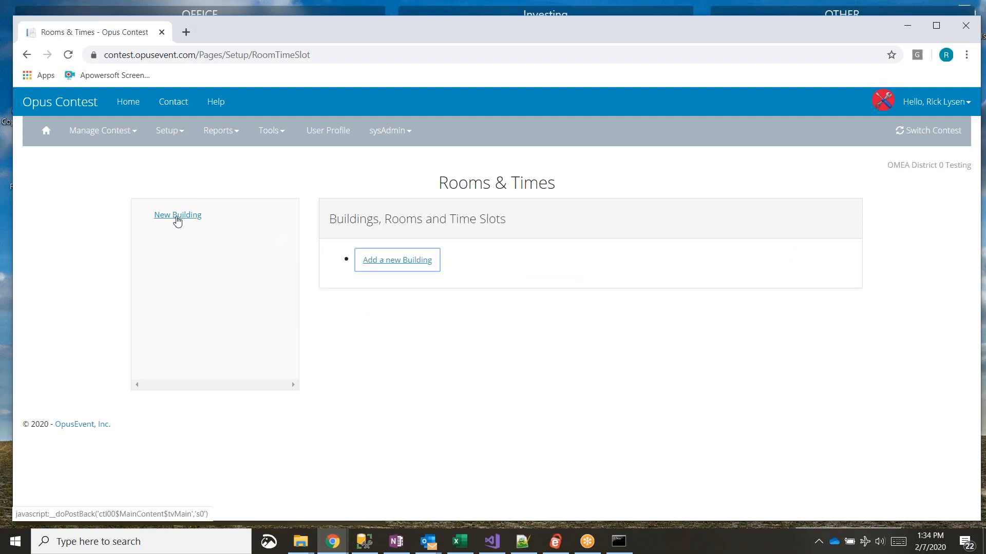
{"action": "left_click", "coordinate": [177, 217]}
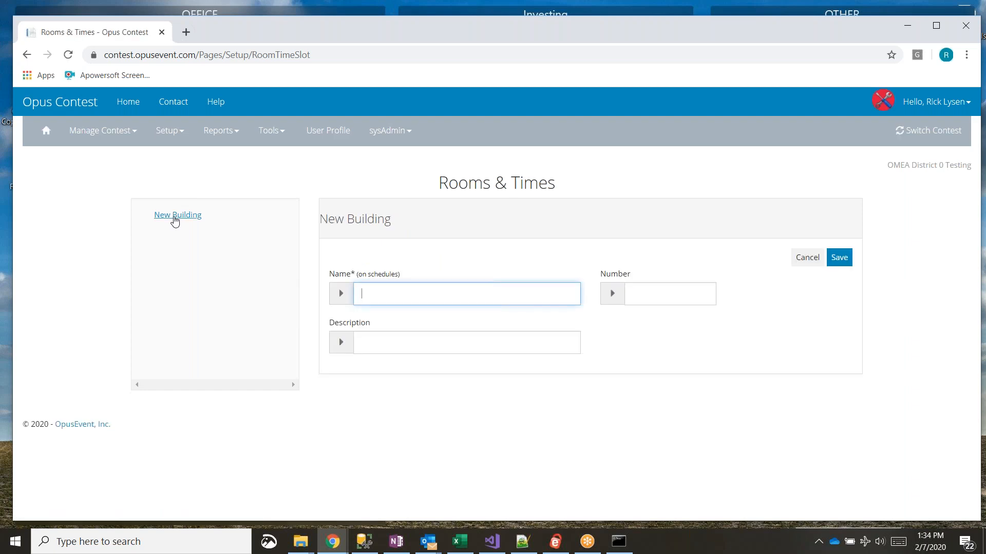
{"action": "type", "text": "Main Building"}
{"action": "key", "text": "Tab"}
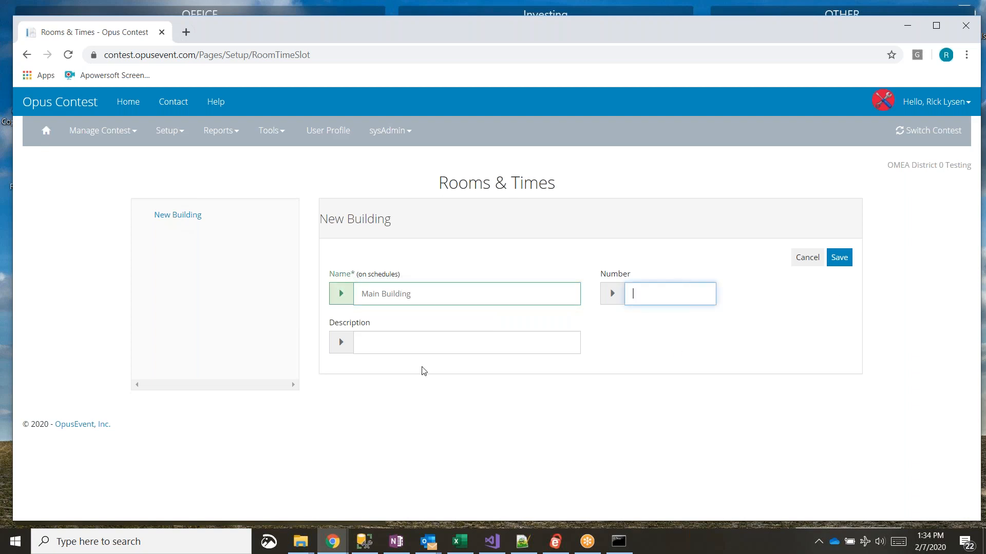
{"action": "left_click", "coordinate": [372, 349]}
{"action": "type", "text": "Th"}
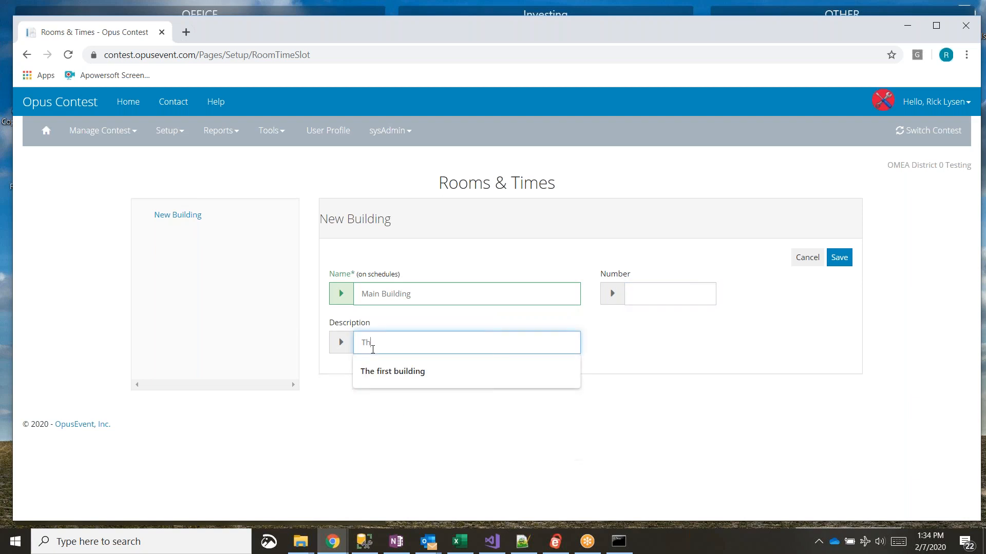
{"action": "type", "text": "e big bui"}
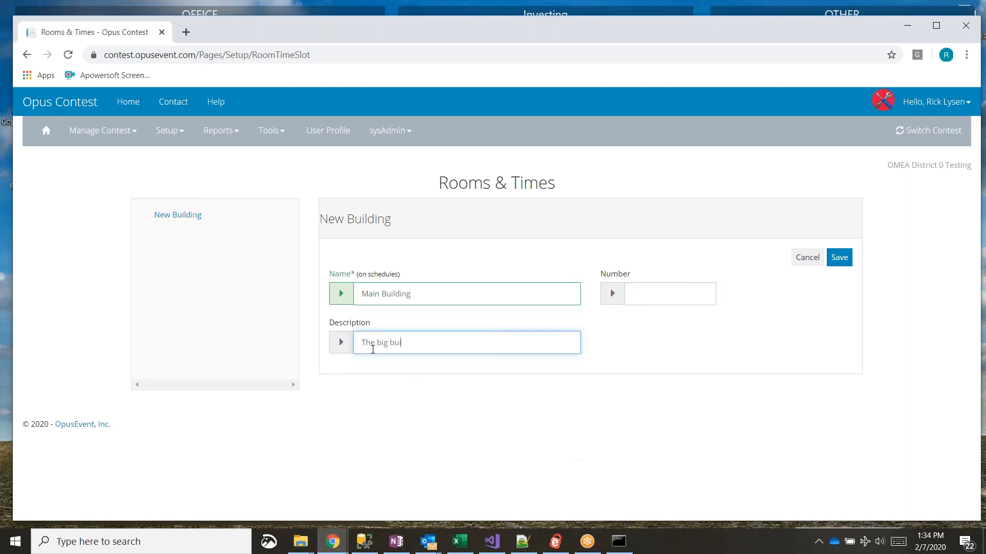
{"action": "type", "text": "lding in the middle"}
{"action": "left_click_drag", "start_coordinate": [357, 271], "coordinate": [333, 276]}
{"action": "left_click", "coordinate": [347, 254]}
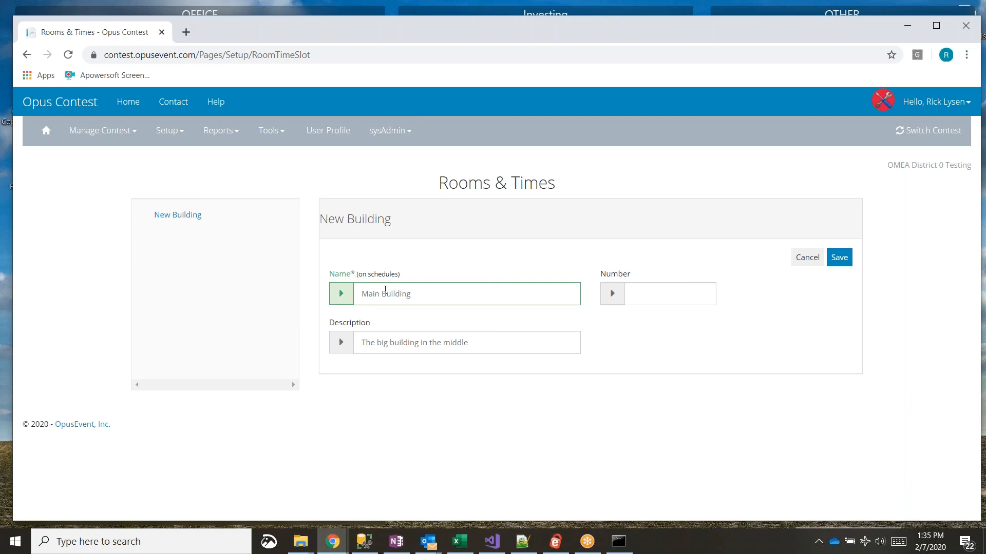
{"action": "left_click_drag", "start_coordinate": [406, 275], "coordinate": [357, 274]}
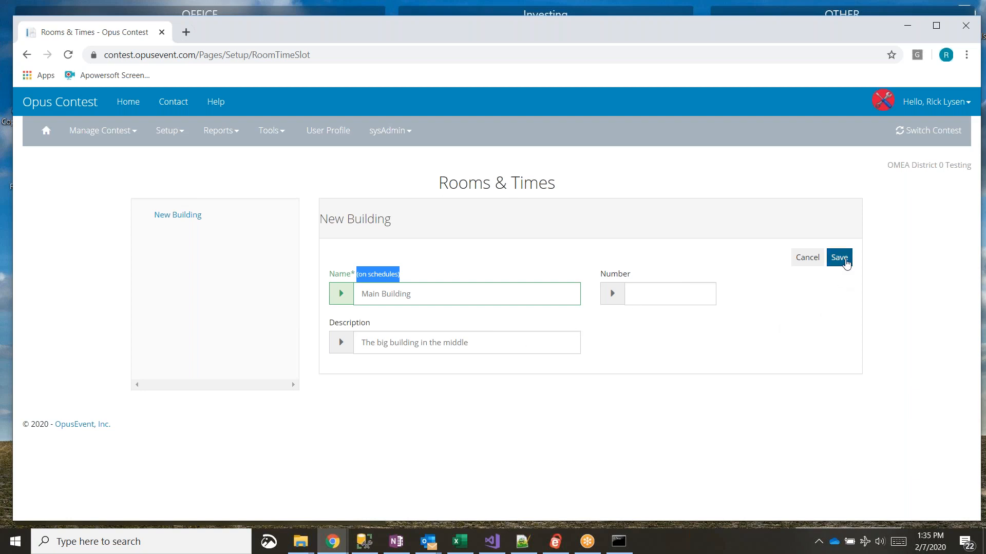
{"action": "left_click", "coordinate": [805, 324]}
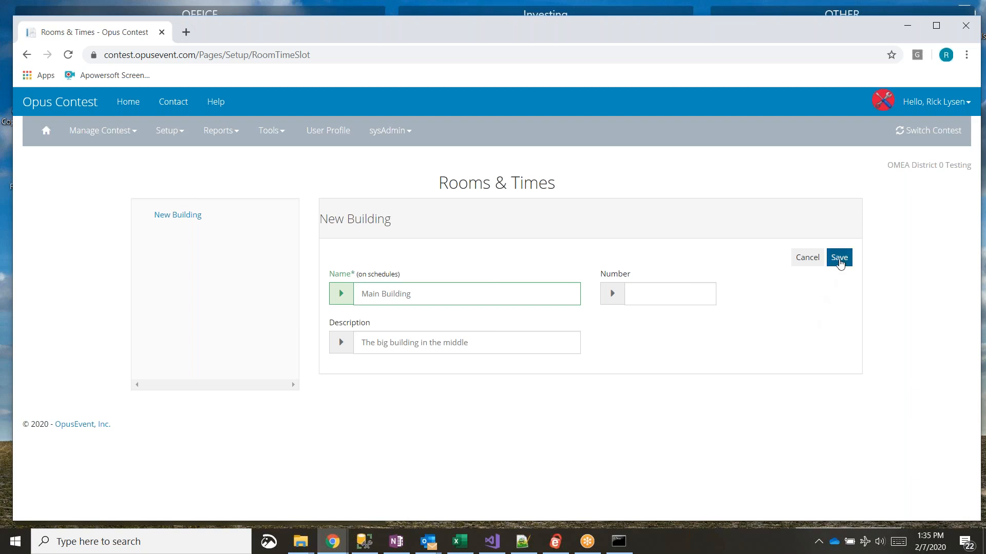
{"action": "left_click", "coordinate": [840, 259]}
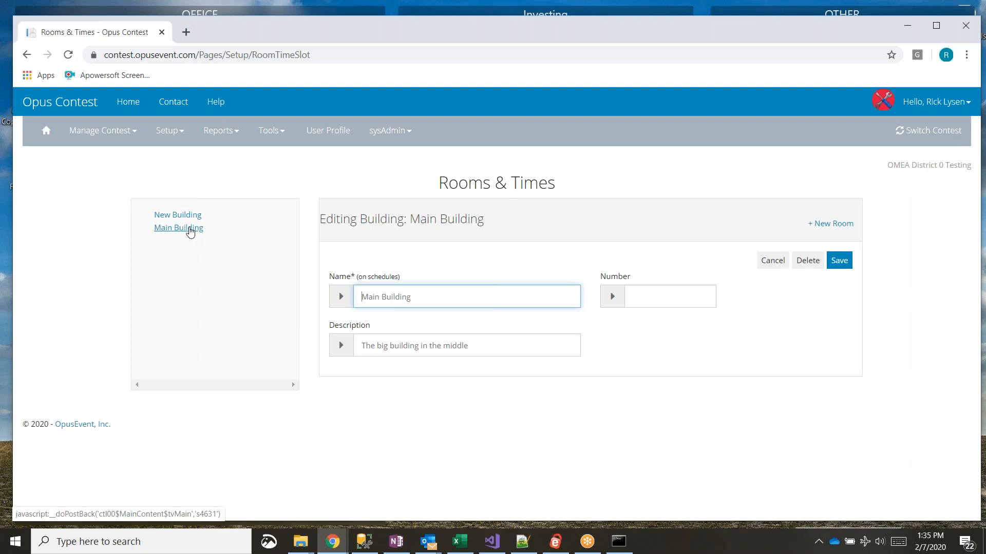
Add and save another building named "Second Building" with number 123 and the description "Music Building"
{"action": "left_click", "coordinate": [189, 215]}
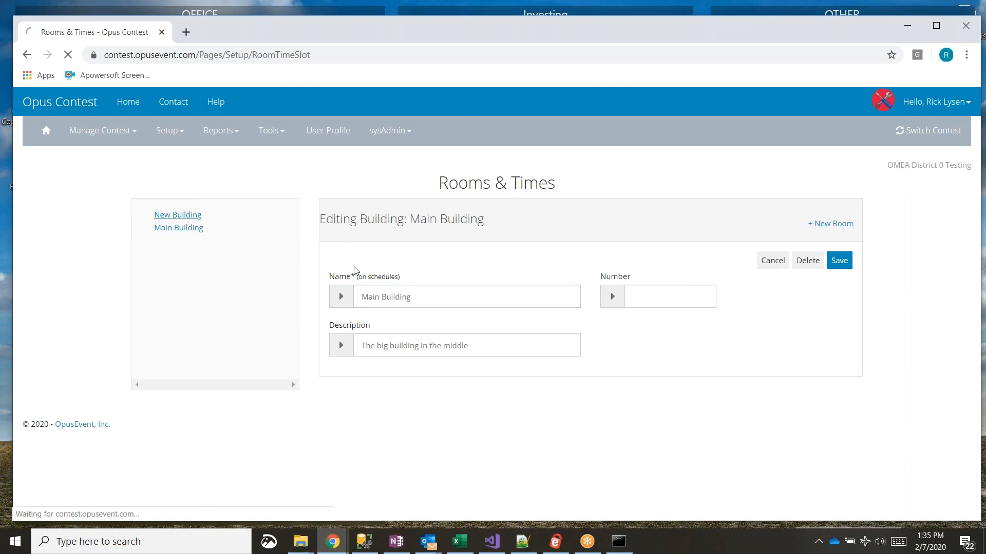
{"action": "type", "text": "S"}
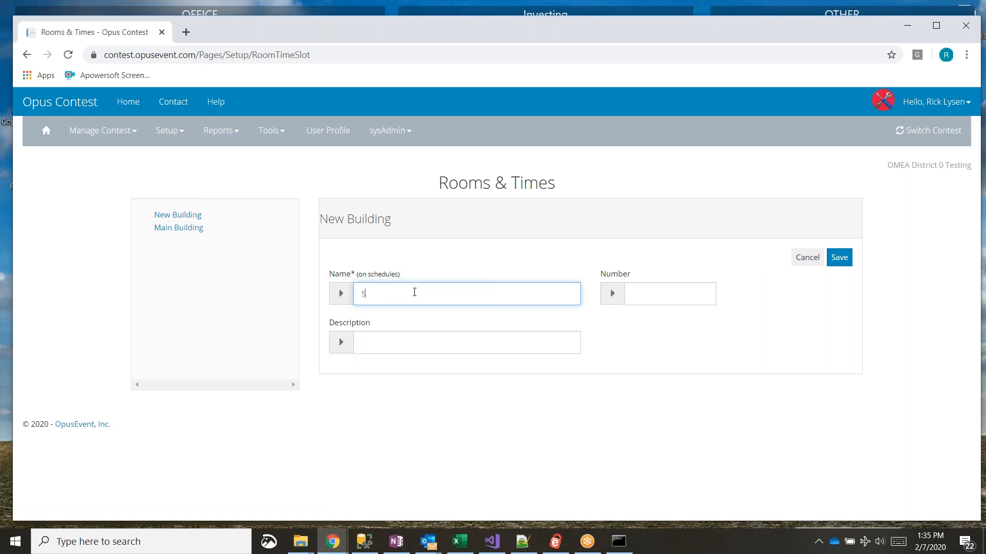
{"action": "type", "text": "ewcond Building"}
{"action": "key", "text": "BackSpace"}
{"action": "key", "text": "Tab"}
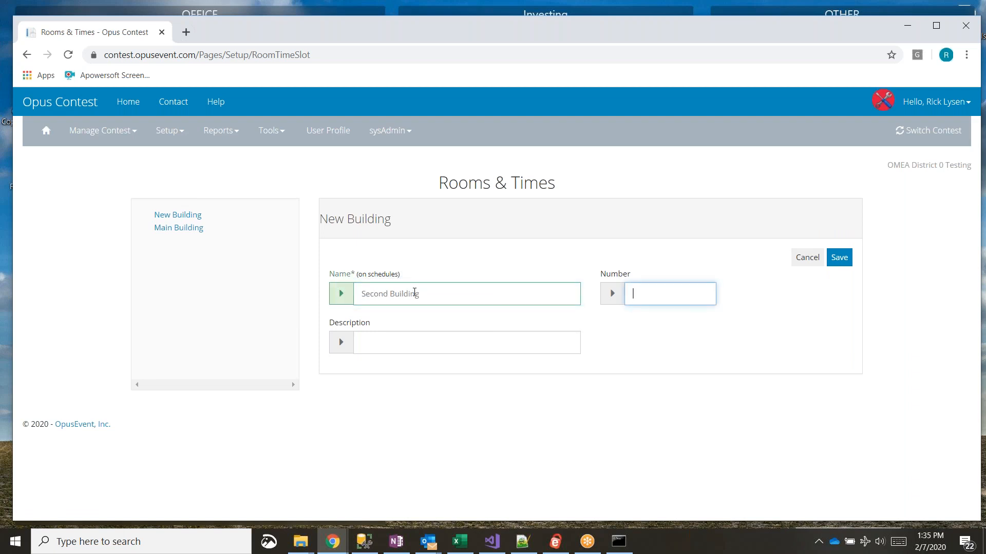
{"action": "type", "text": "123"}
{"action": "key", "text": "Tab"}
{"action": "type", "text": "Ano"}
{"action": "key", "text": "ctrl+a"}
{"action": "type", "text": "Mu"}
{"action": "type", "text": "Building"}
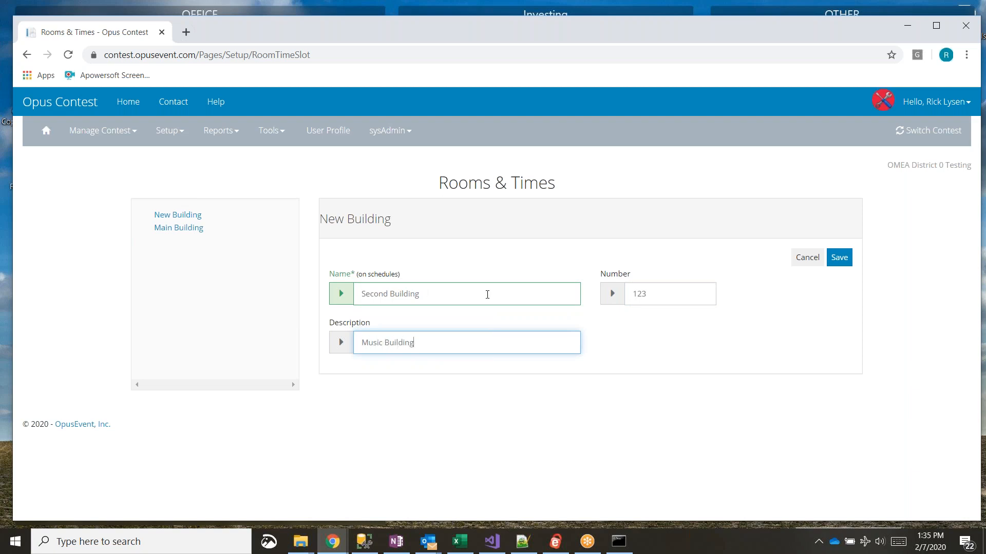
{"action": "left_click", "coordinate": [835, 257]}
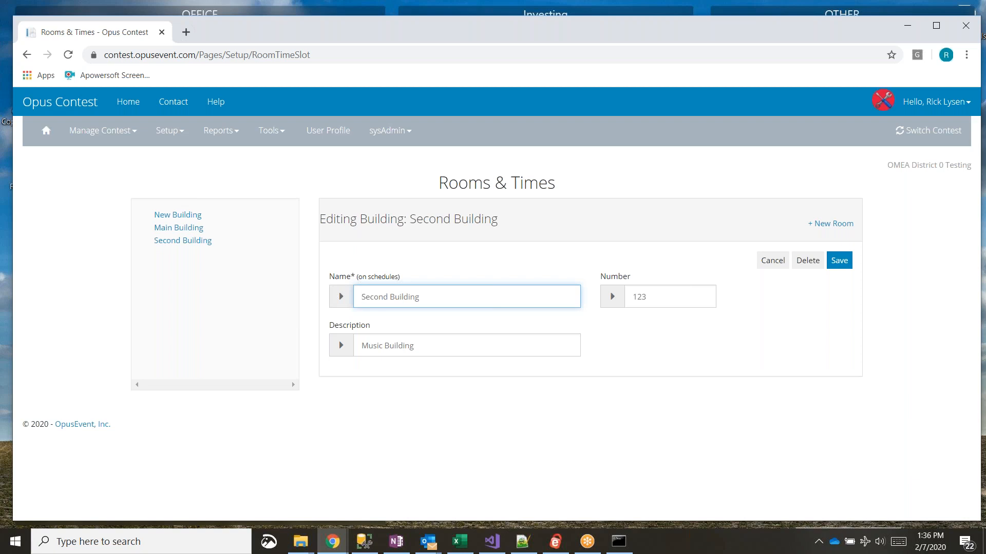
Rename Second Building as "Second Building edited" and save it
{"action": "left_click", "coordinate": [194, 241]}
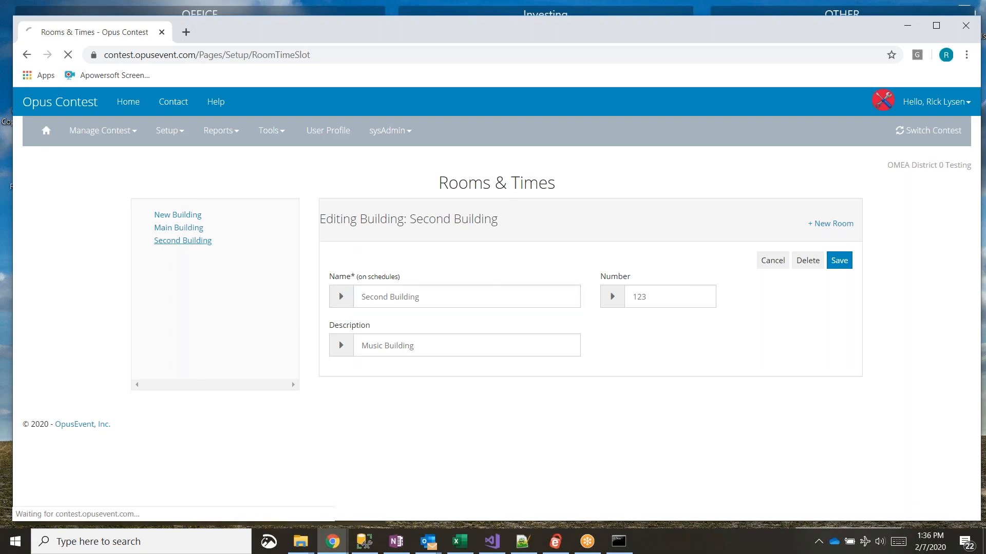
{"action": "left_click", "coordinate": [452, 301]}
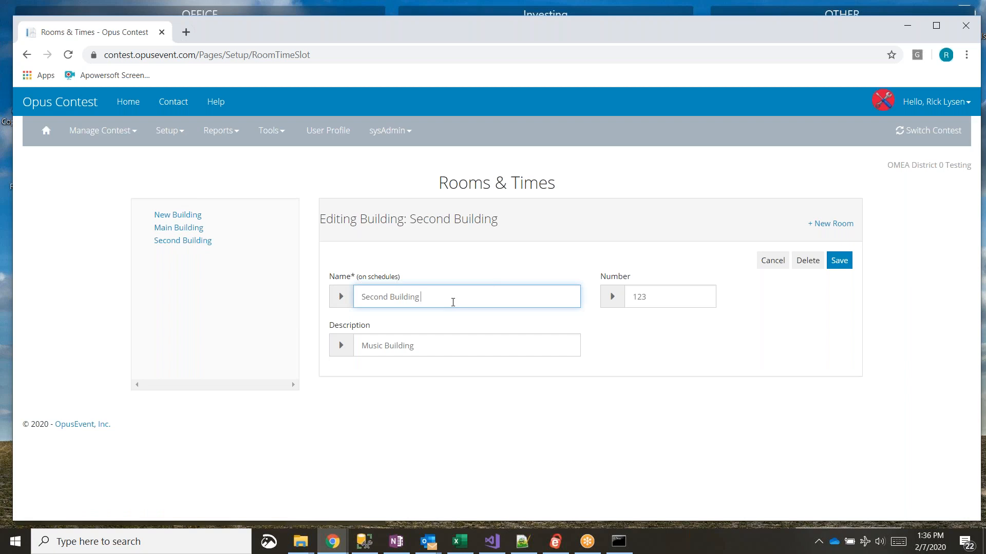
{"action": "type", "text": "edited"}
{"action": "left_click", "coordinate": [838, 260]}
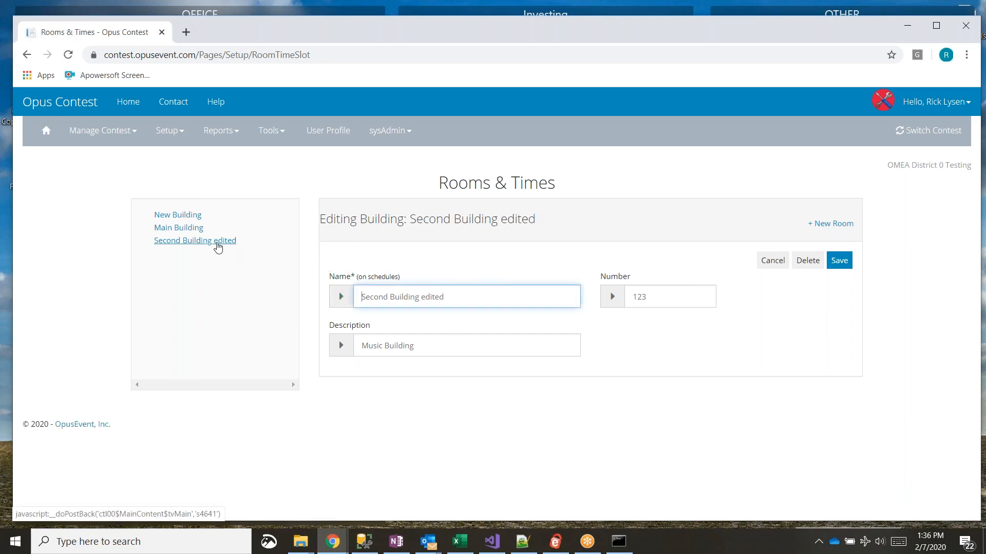
Delete the "Second Building edited" building and confirm the deletion
{"action": "left_click", "coordinate": [218, 246]}
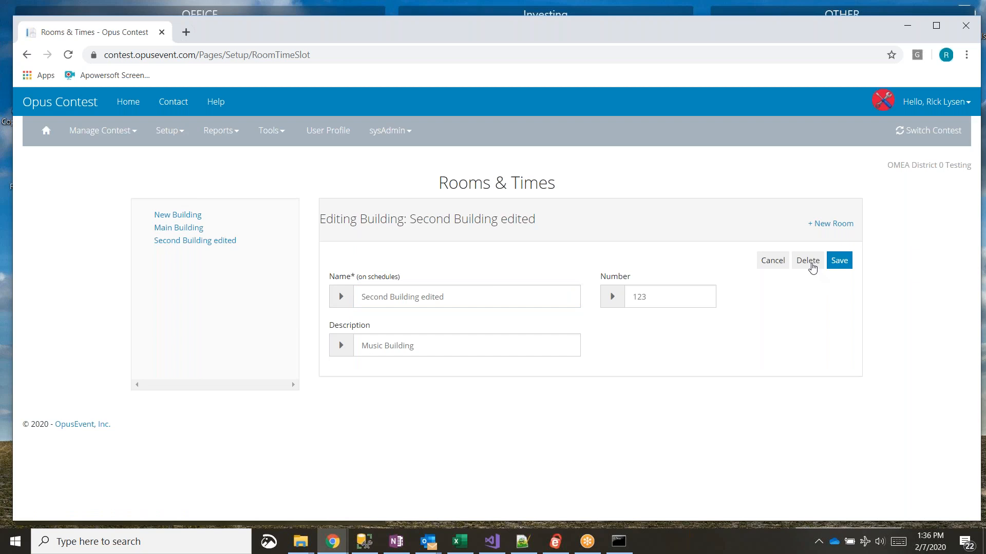
{"action": "left_click", "coordinate": [202, 242]}
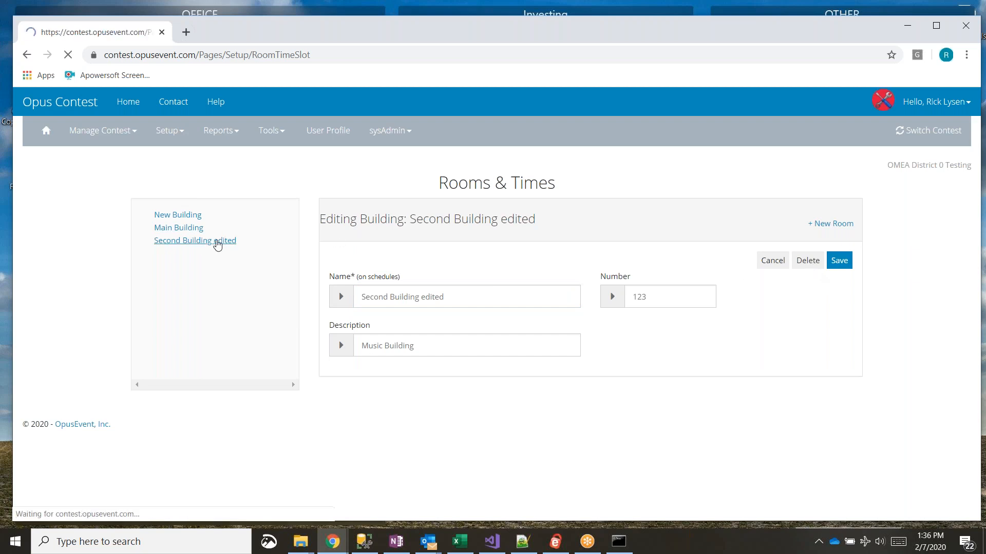
{"action": "left_click", "coordinate": [808, 261]}
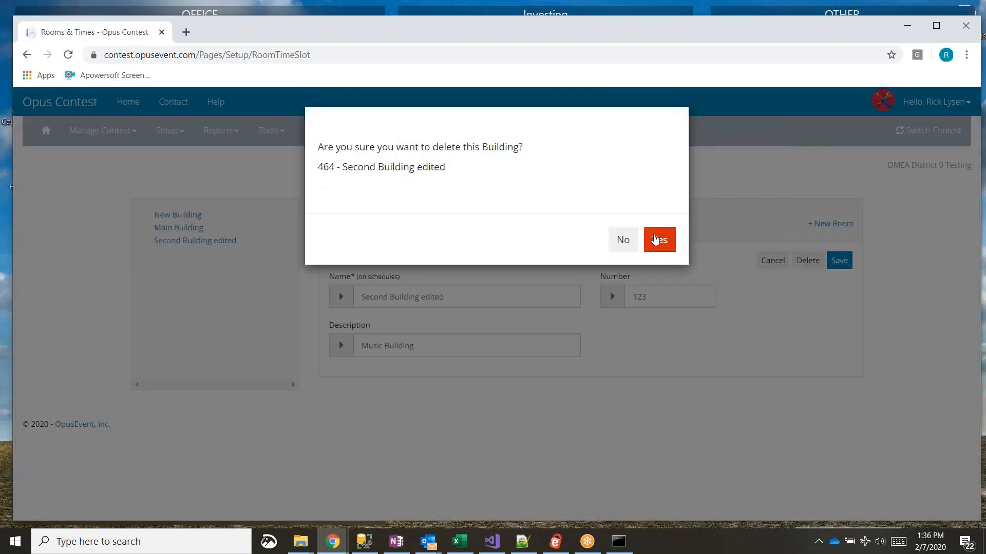
{"action": "left_click", "coordinate": [665, 239]}
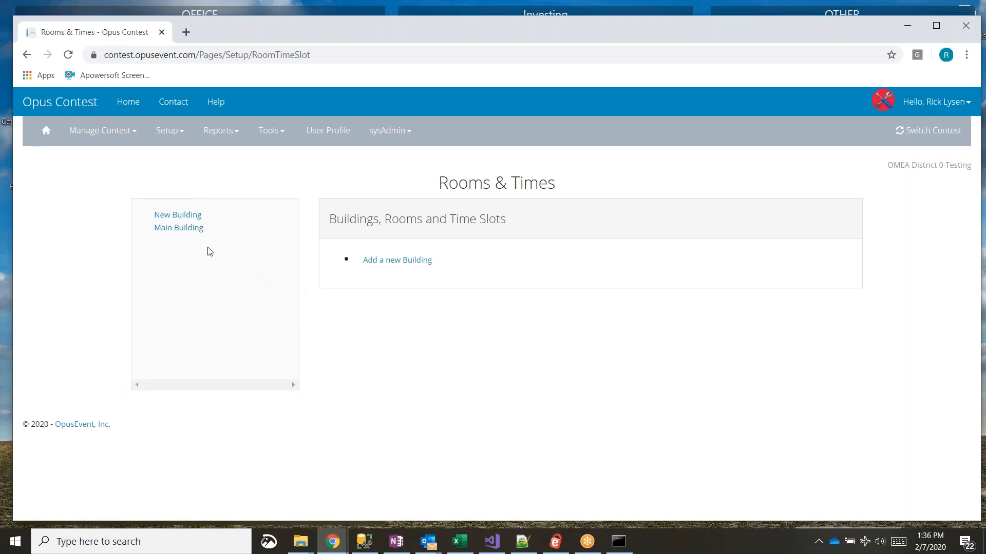
Add a room named "Choir Room" with number 412 to Main Building and save it
{"action": "left_click", "coordinate": [180, 227]}
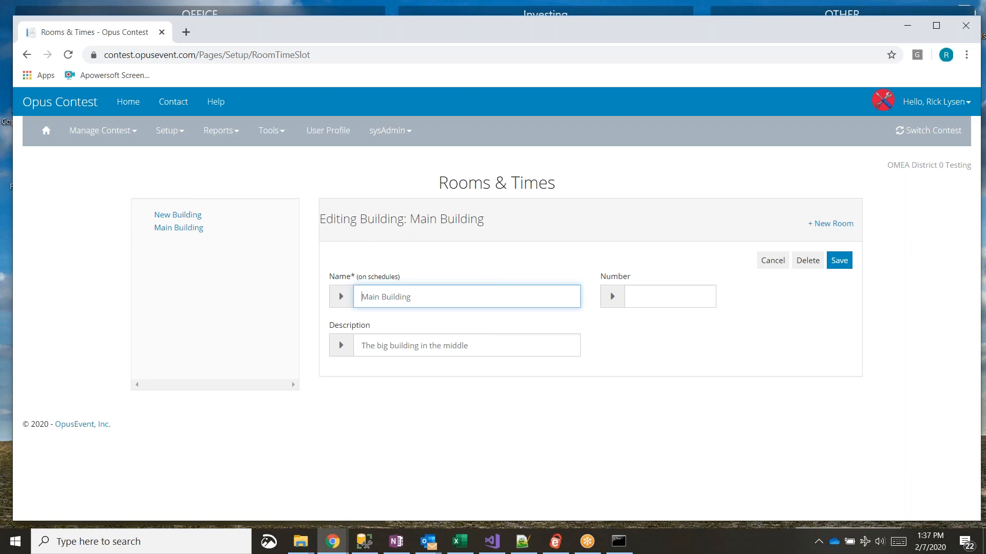
{"action": "left_click_drag", "start_coordinate": [411, 297], "coordinate": [335, 300]}
{"action": "left_click", "coordinate": [840, 225]}
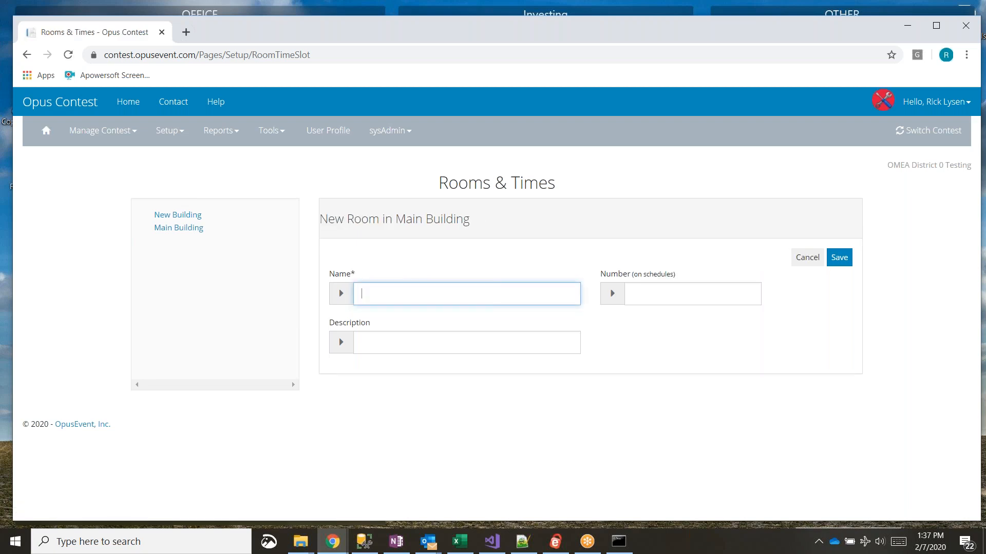
{"action": "type", "text": "Choir Room"}
{"action": "key", "text": "Tab"}
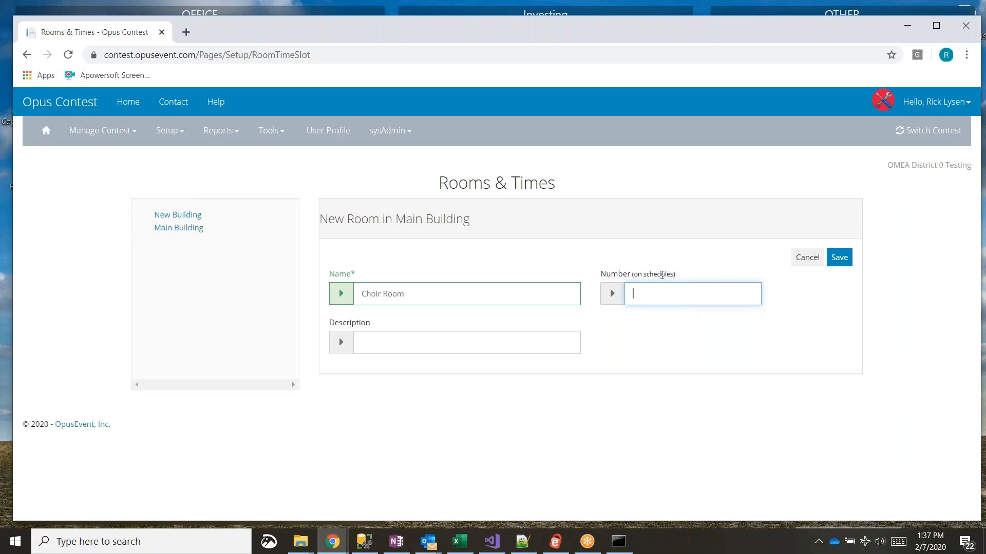
{"action": "type", "text": "412"}
{"action": "left_click", "coordinate": [834, 264]}
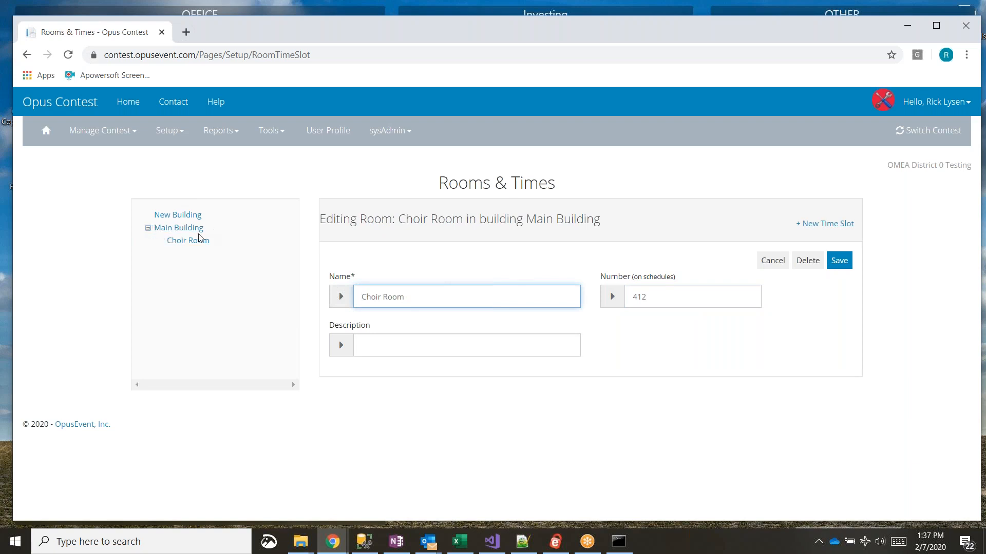
Add and save another room in Main Building named "Band Room" with number 415
{"action": "left_click", "coordinate": [148, 229]}
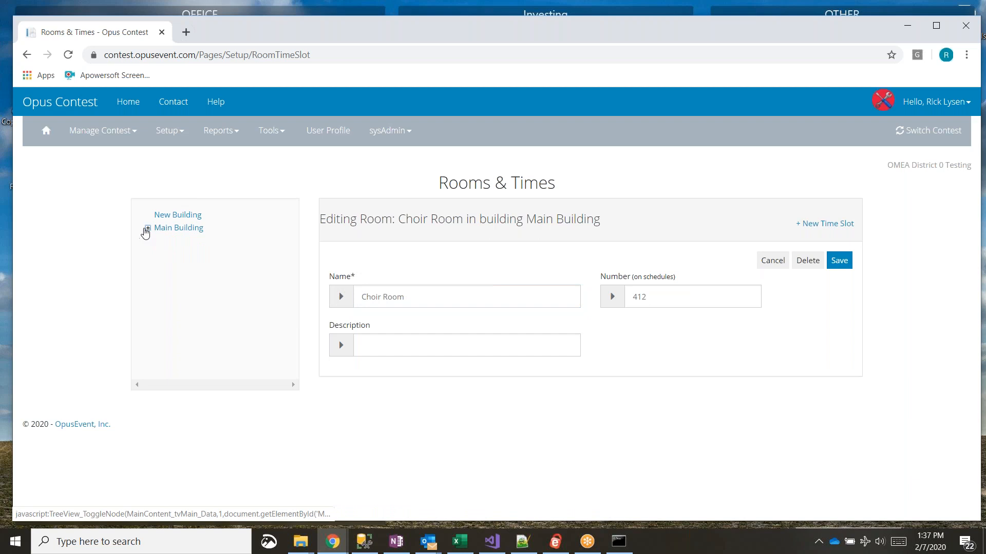
{"action": "left_click", "coordinate": [148, 229]}
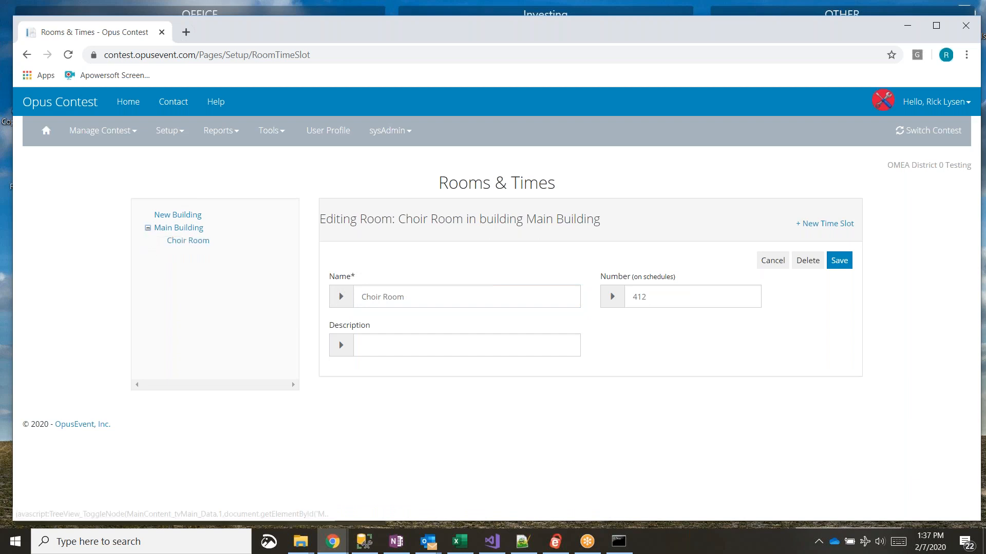
{"action": "left_click", "coordinate": [180, 232]}
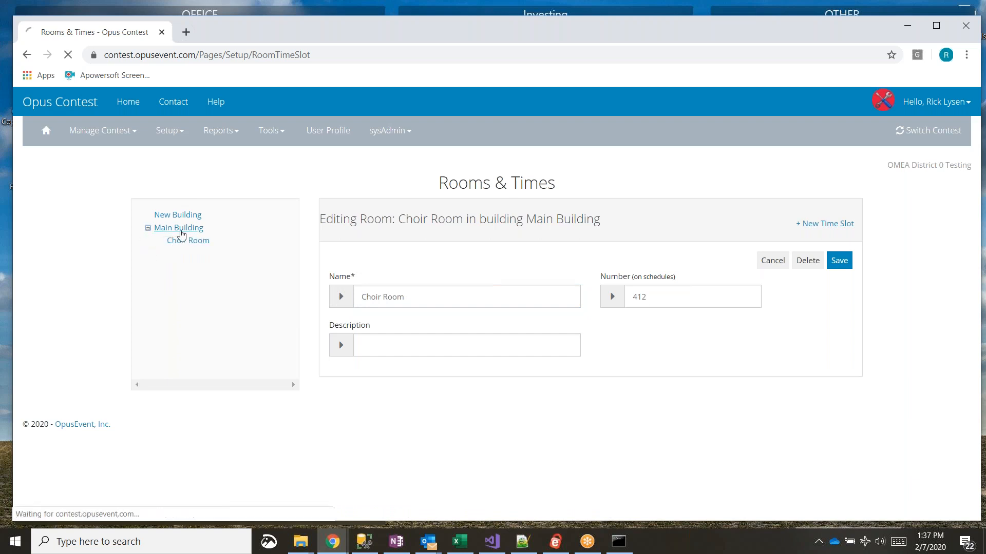
{"action": "left_click", "coordinate": [810, 230]}
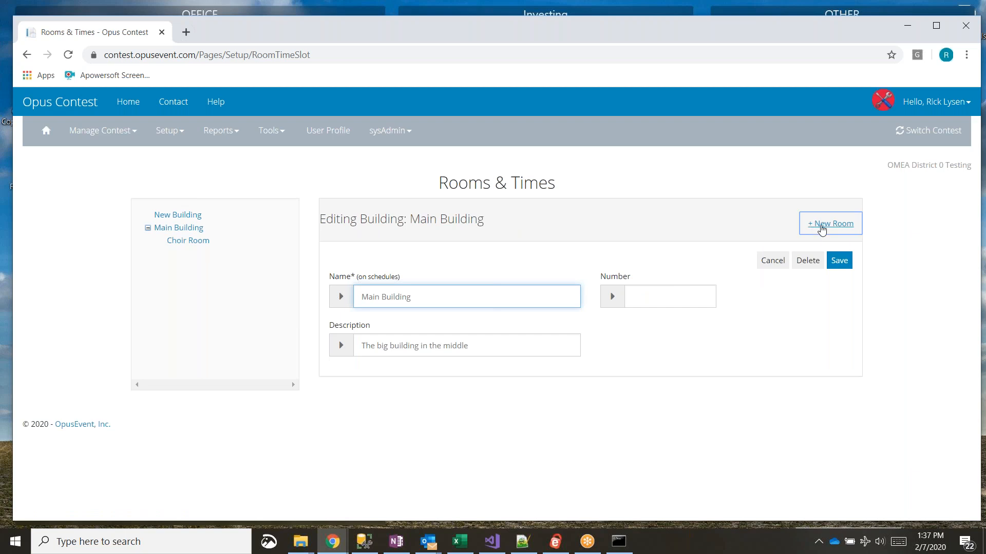
{"action": "type", "text": "B"}
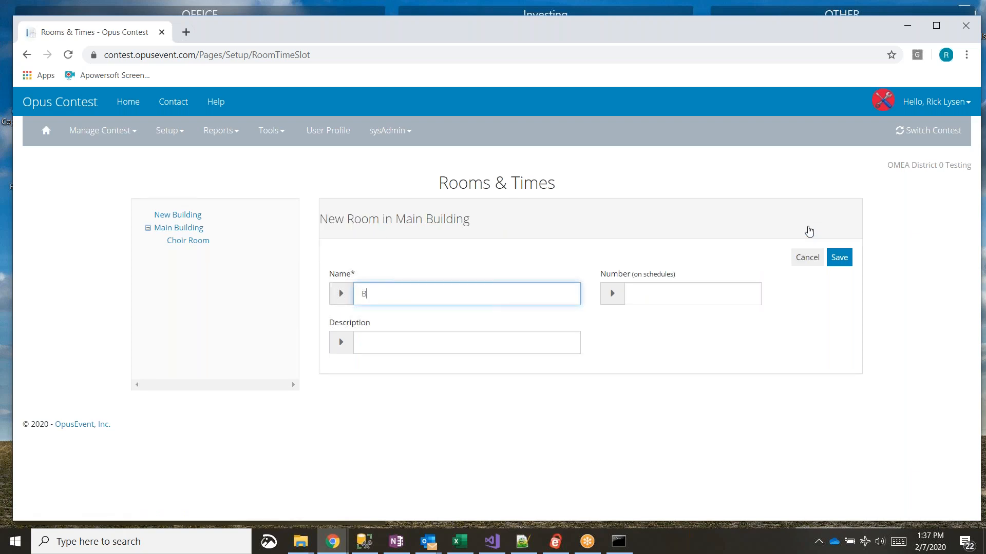
{"action": "type", "text": "and Room"}
{"action": "key", "text": "Tab"}
{"action": "type", "text": "415"}
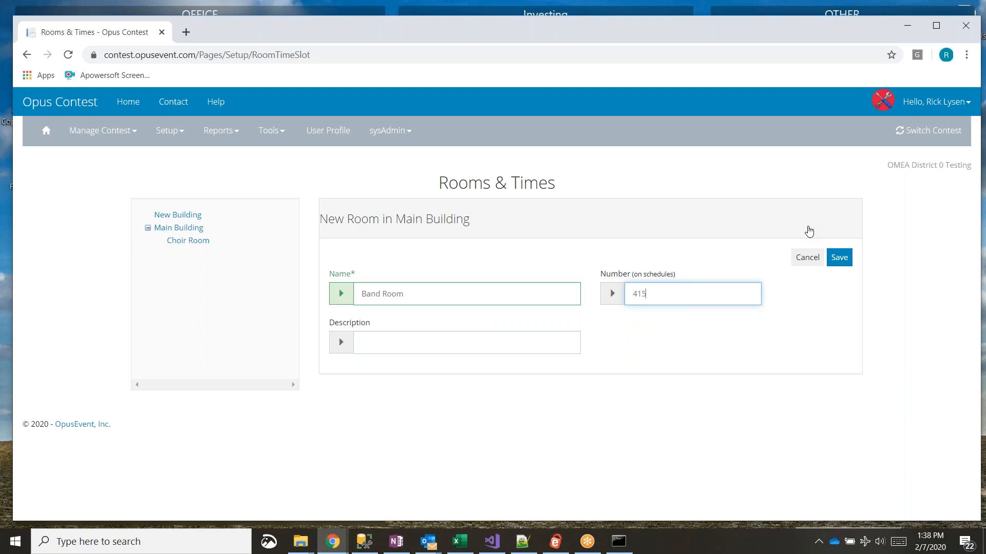
{"action": "left_click", "coordinate": [839, 257]}
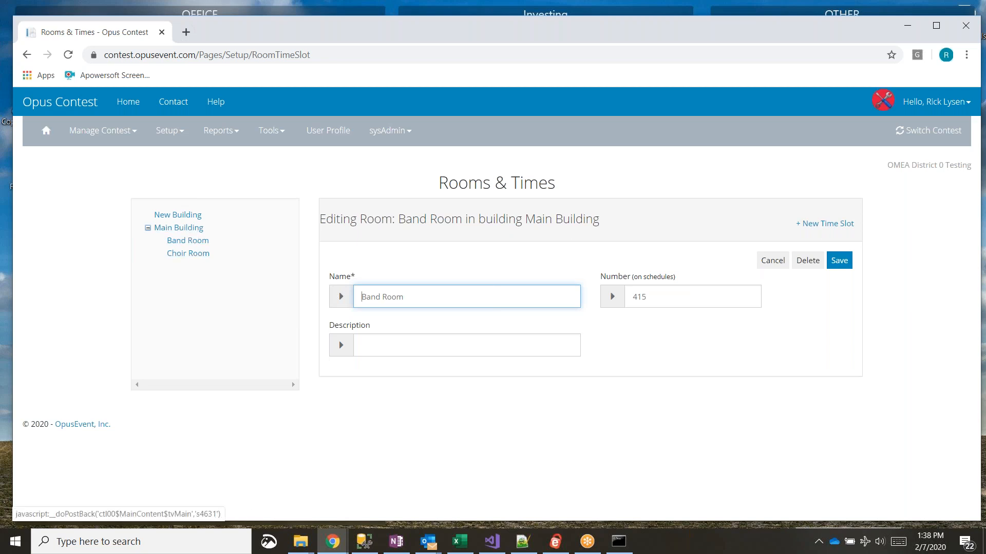
Create a Main Building room named "Woodwinds #1" with number 502 and save it
{"action": "left_click", "coordinate": [196, 230]}
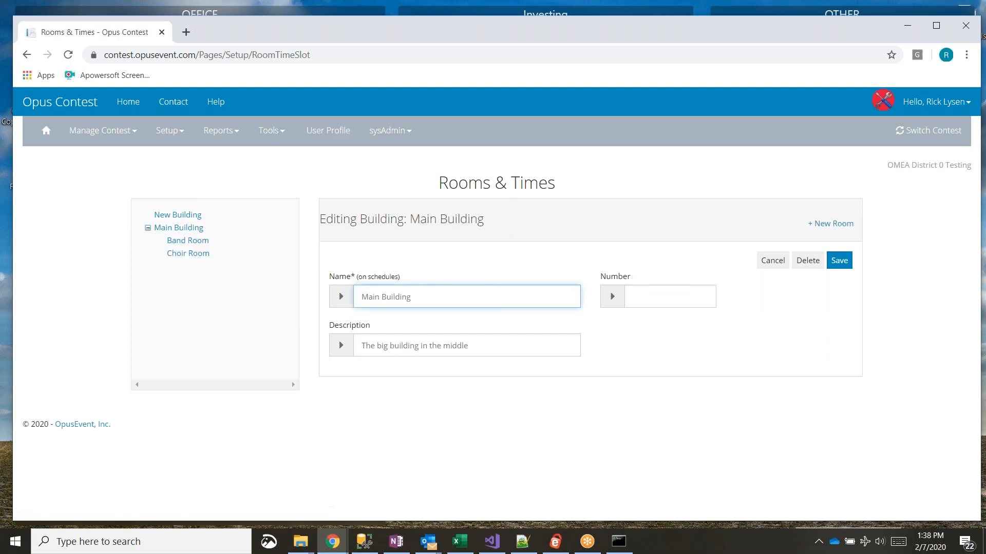
{"action": "left_click_drag", "start_coordinate": [426, 286], "coordinate": [350, 294]}
{"action": "left_click", "coordinate": [799, 299]}
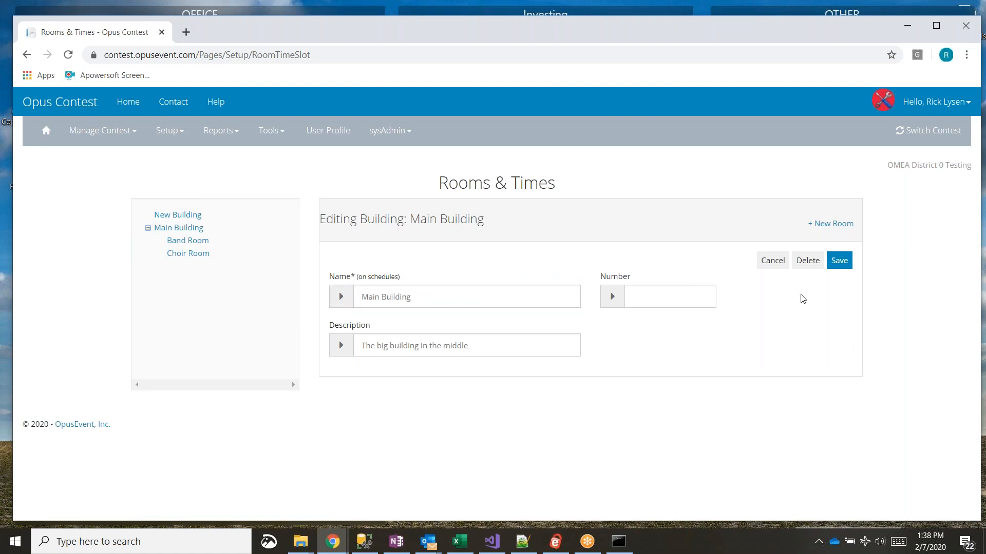
{"action": "left_click", "coordinate": [851, 225]}
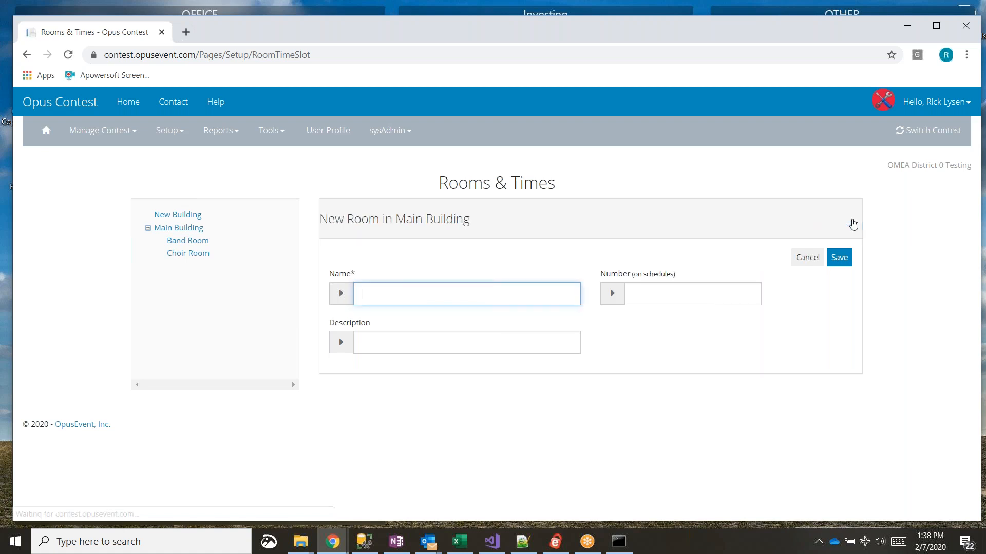
{"action": "type", "text": "Flute "}
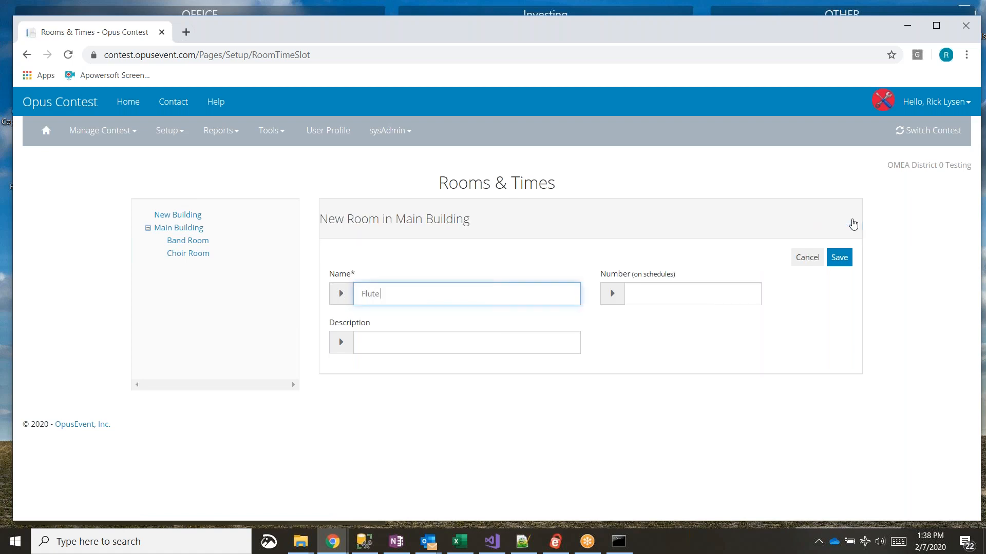
{"action": "type", "text": "Room"}
{"action": "key", "text": "ctrl+a"}
{"action": "type", "text": "Wo"}
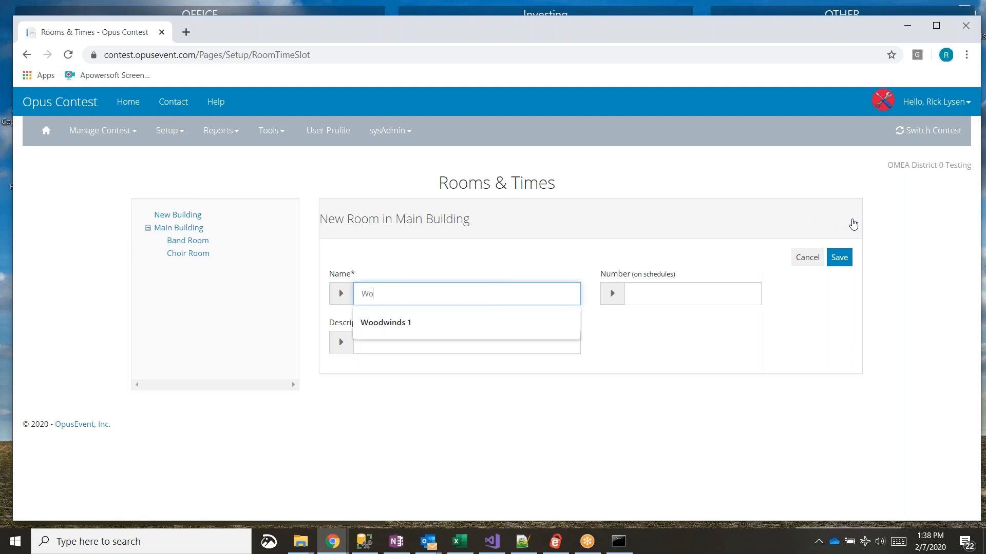
{"action": "type", "text": "odwinds #1"}
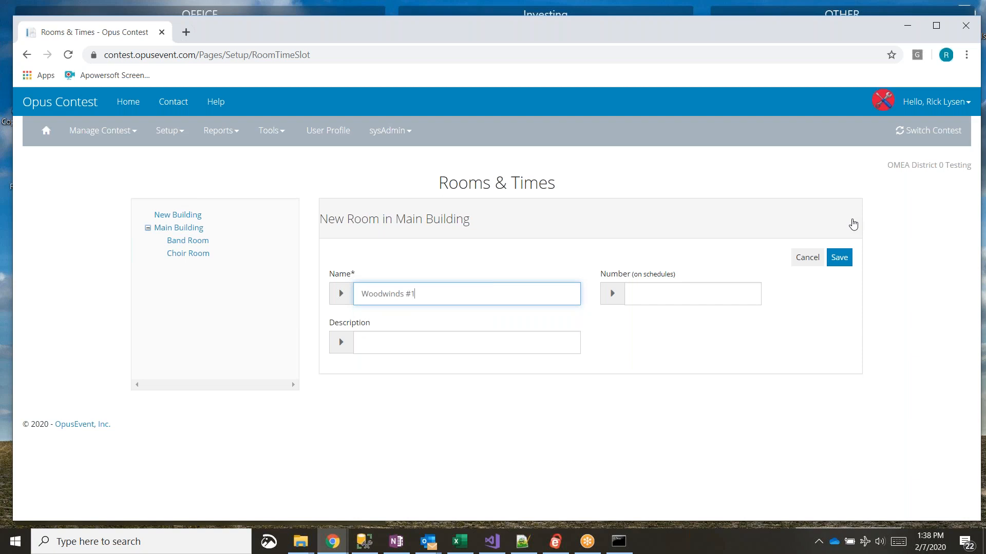
{"action": "key", "text": "Tab"}
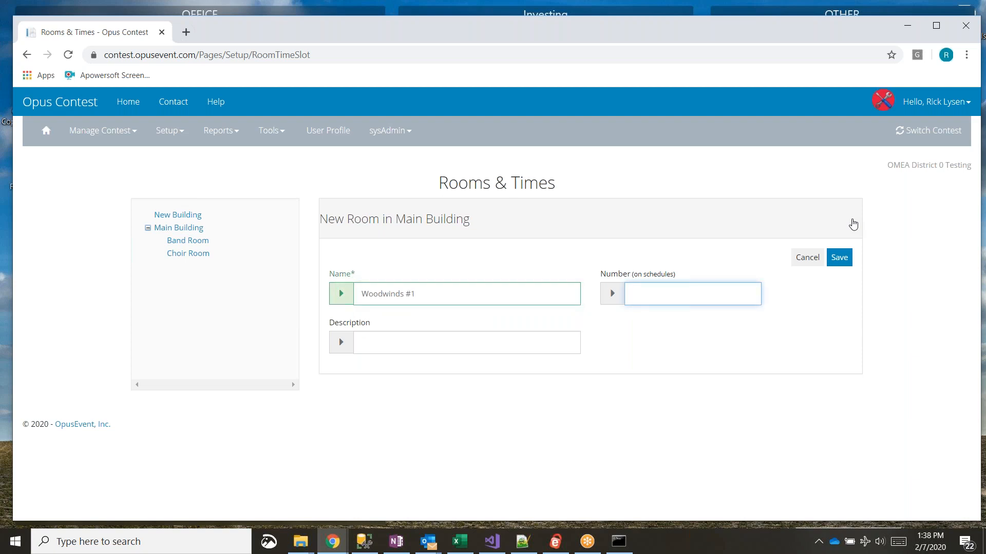
{"action": "type", "text": "502"}
{"action": "left_click", "coordinate": [838, 257]}
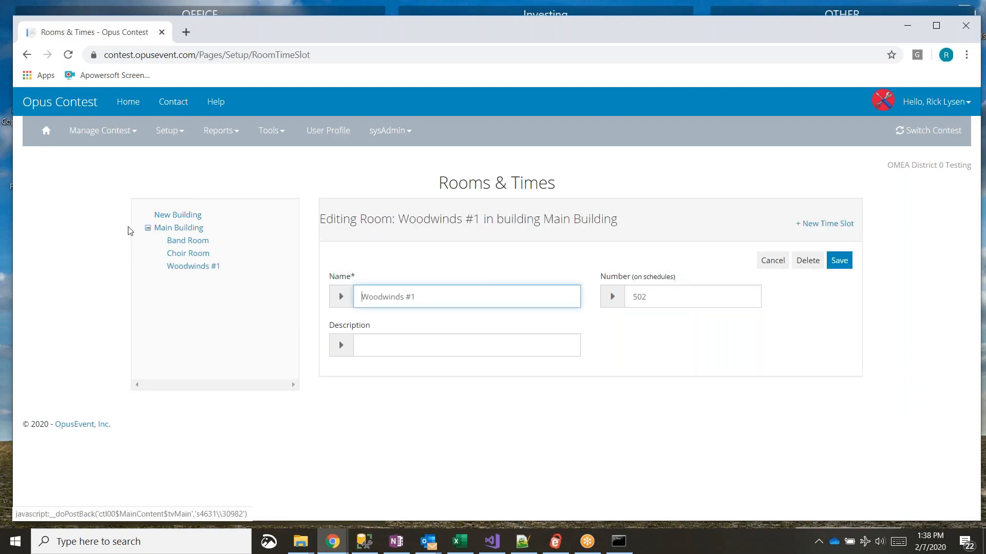
Create a Main Building room named "Woodwinds #2" with number 504 and save it
{"action": "left_click", "coordinate": [175, 229]}
{"action": "left_click", "coordinate": [820, 224]}
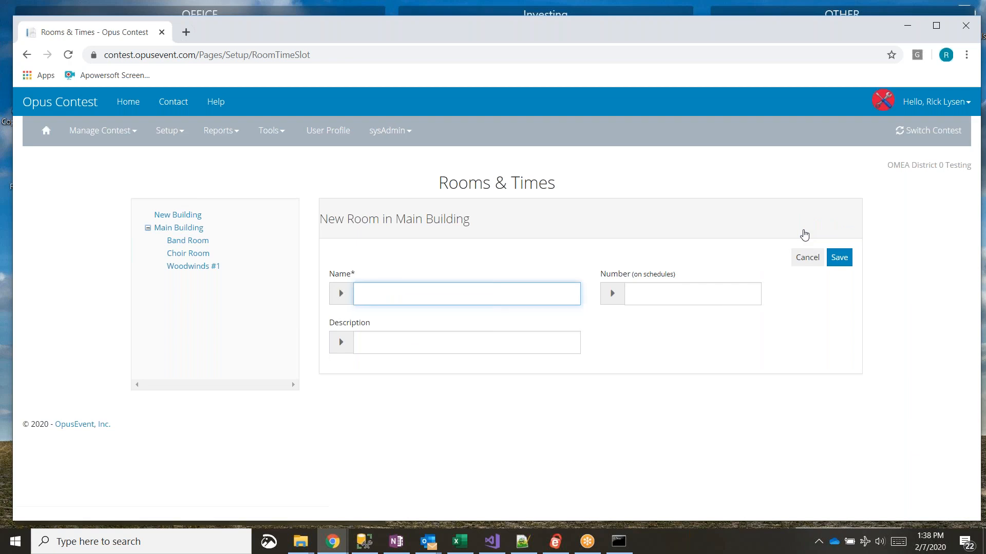
{"action": "type", "text": "Woodwinds #2"}
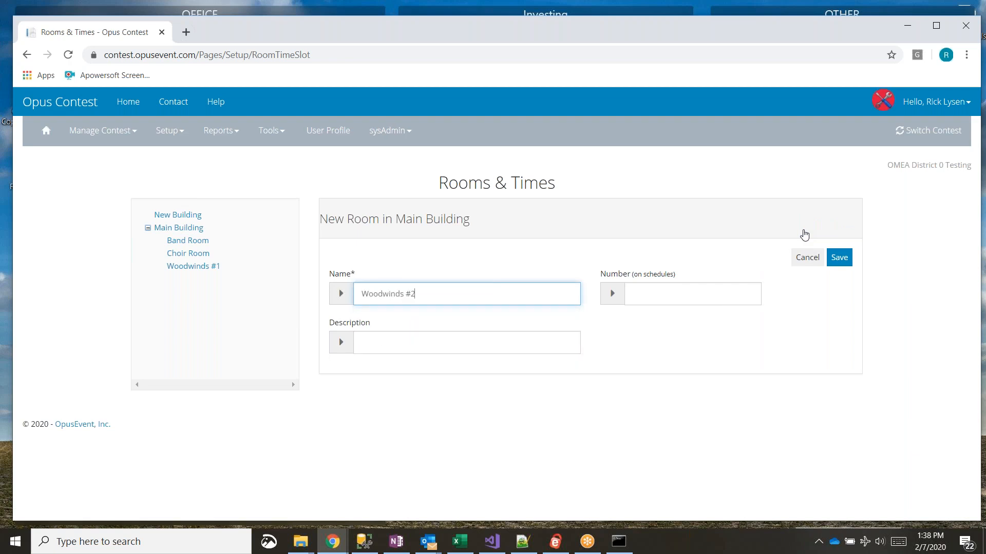
{"action": "key", "text": "Tab"}
{"action": "type", "text": "504"}
{"action": "left_click", "coordinate": [839, 258]}
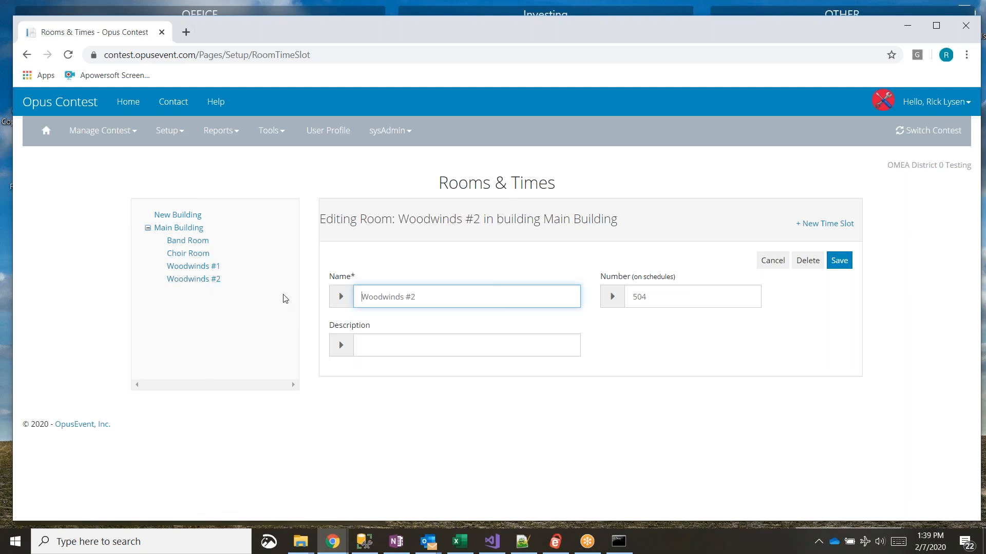
{"action": "left_click_drag", "start_coordinate": [658, 305], "coordinate": [614, 299]}
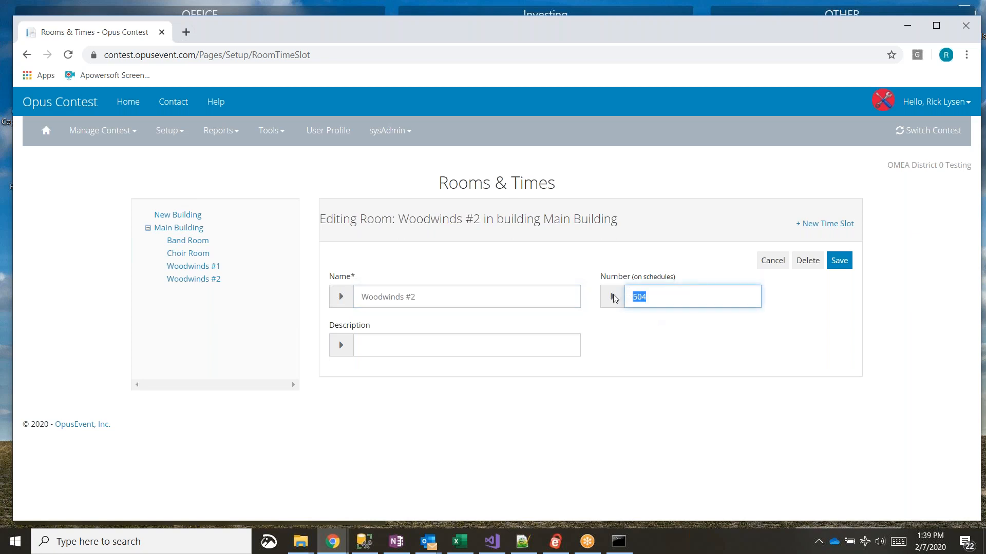
{"action": "left_click", "coordinate": [654, 298]}
{"action": "left_click_drag", "start_coordinate": [652, 297], "coordinate": [602, 298]}
Start a new time slot for room Woodwinds #1 named "Flutes" with a 10-minute increment on day 1
{"action": "left_click", "coordinate": [209, 268]}
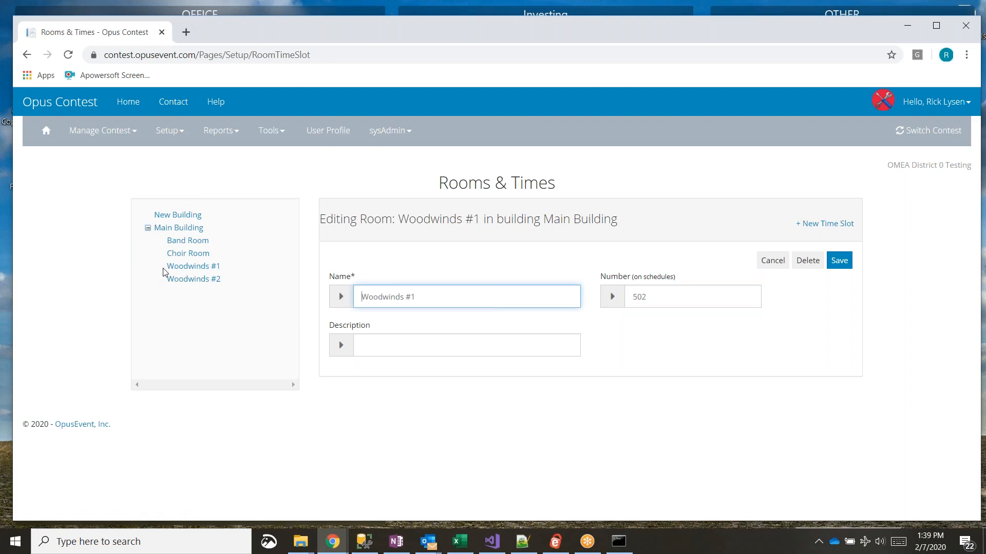
{"action": "left_click", "coordinate": [194, 267]}
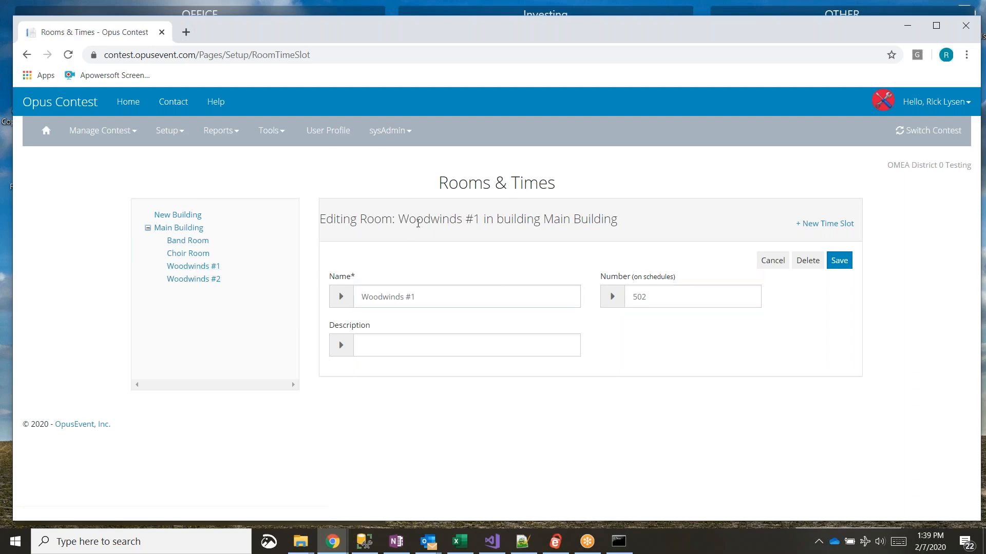
{"action": "left_click", "coordinate": [823, 225]}
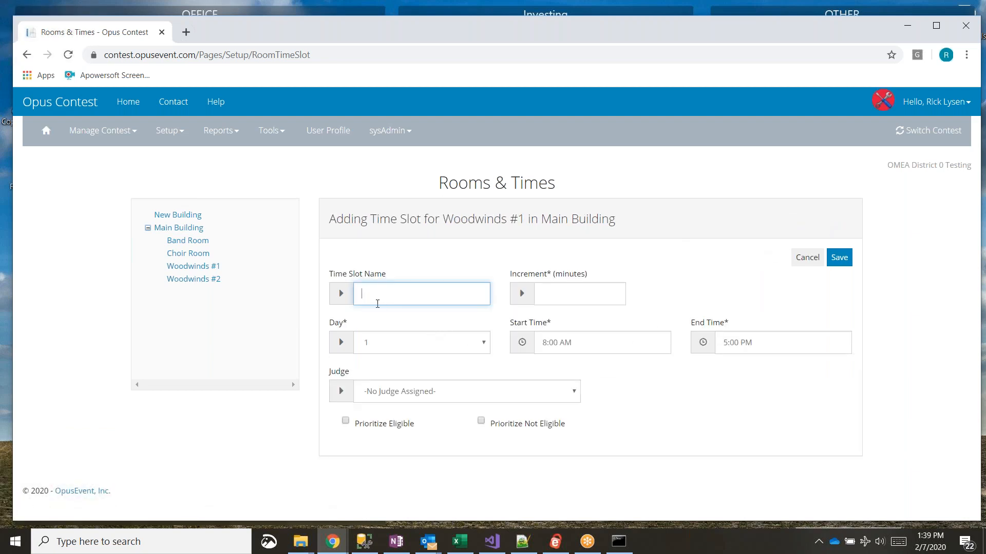
{"action": "type", "text": "F"}
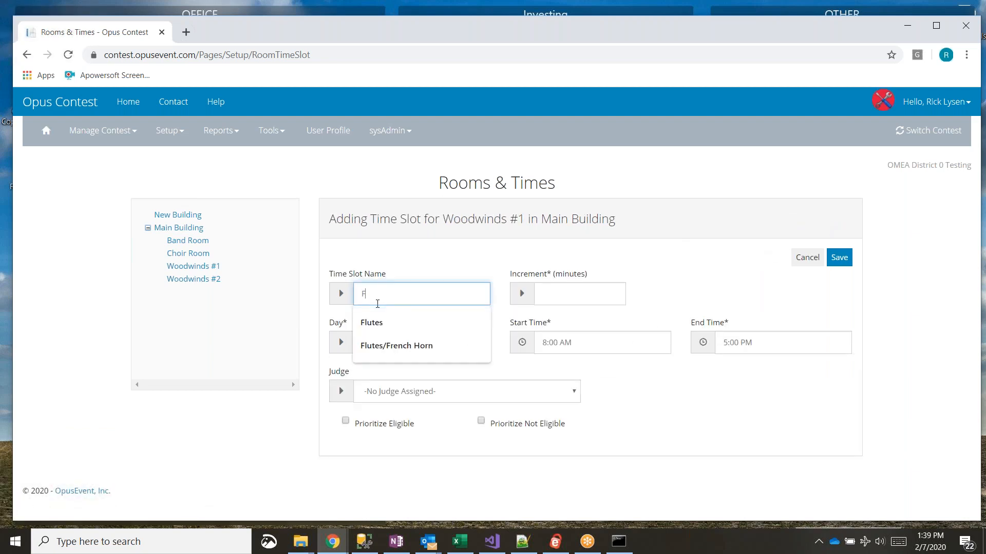
{"action": "type", "text": "lutes"}
{"action": "key", "text": "Tab"}
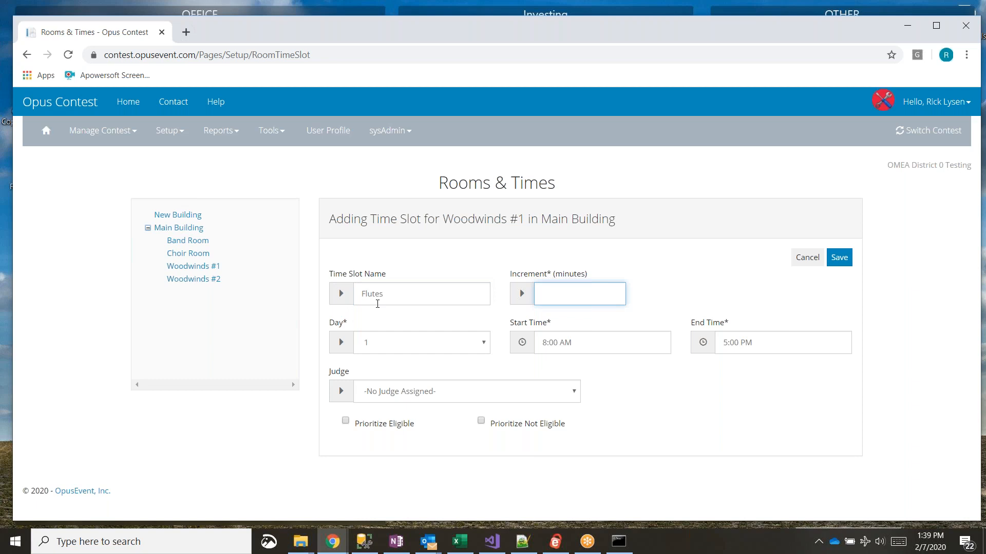
{"action": "type", "text": "10"}
{"action": "key", "text": "Tab"}
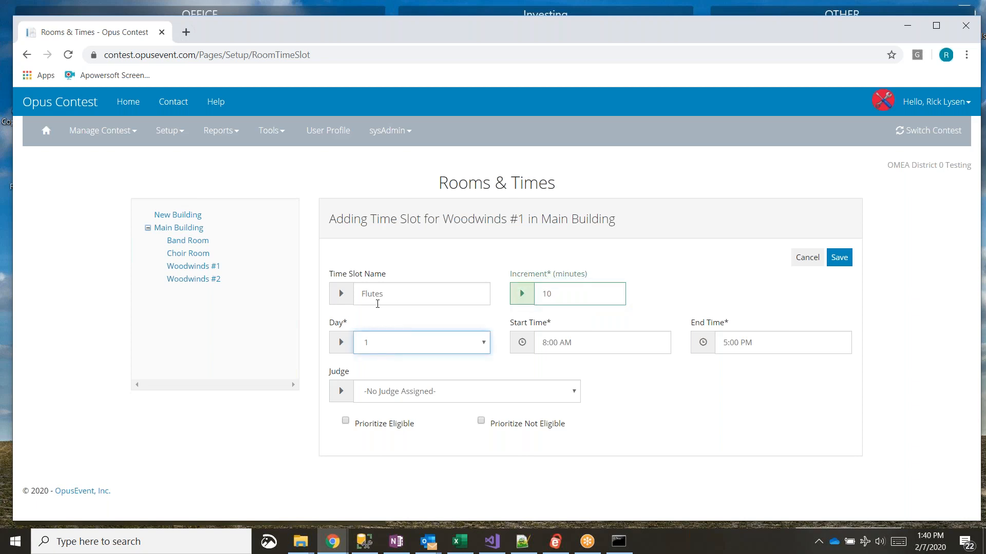
{"action": "left_click", "coordinate": [484, 347]}
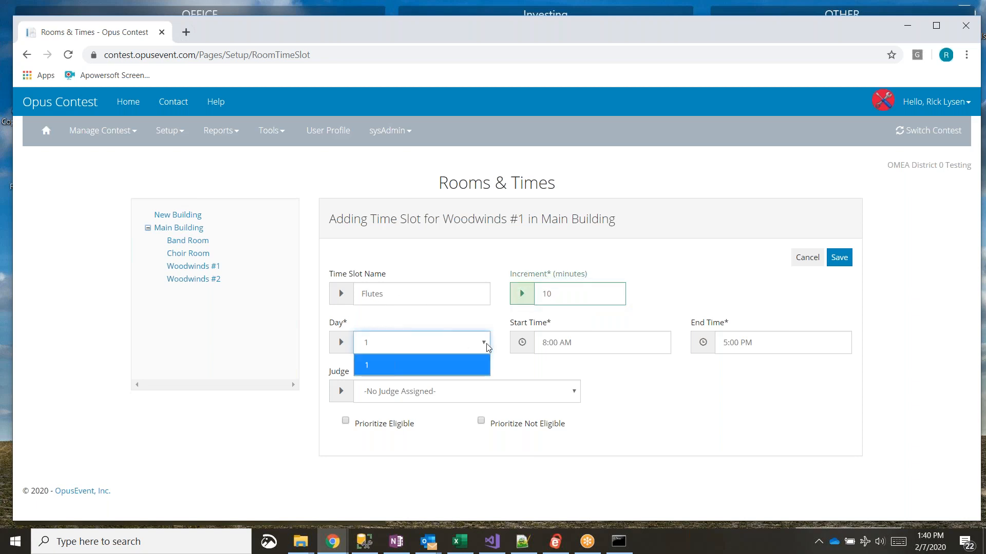
{"action": "left_click", "coordinate": [423, 367]}
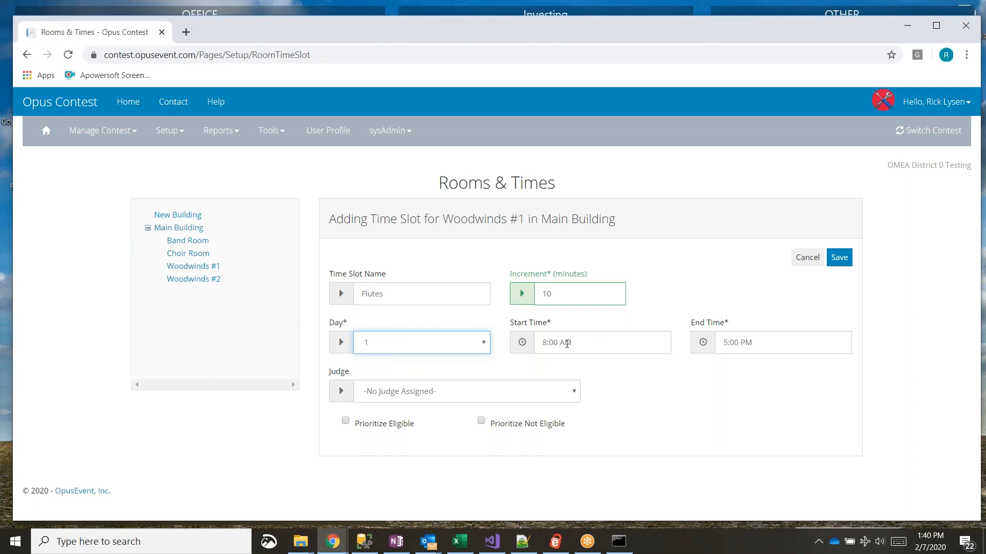
Set the end time of the Flutes time slot to 12:00 PM
{"action": "left_click", "coordinate": [703, 343]}
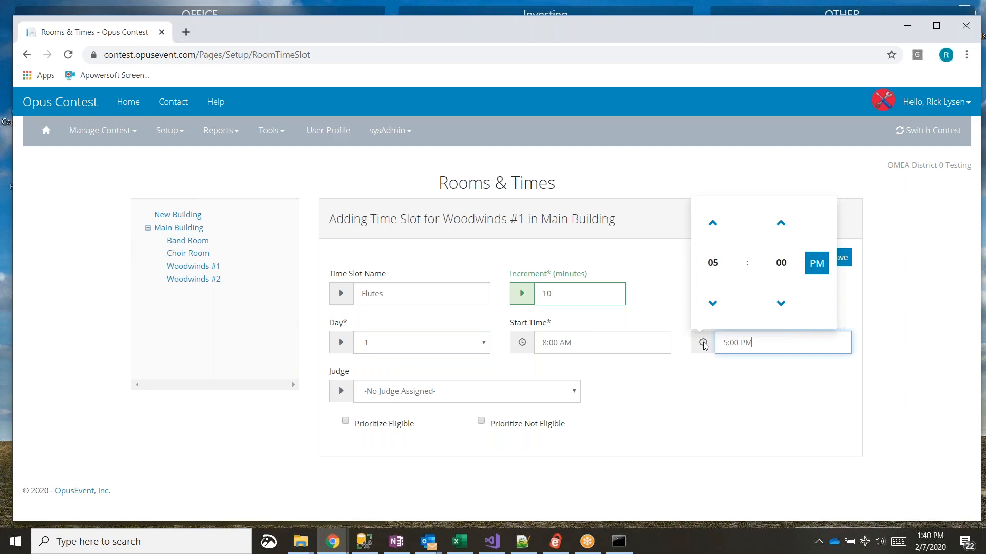
{"action": "left_click", "coordinate": [713, 305]}
{"action": "left_click", "coordinate": [714, 306]}
{"action": "left_click", "coordinate": [713, 308]}
{"action": "left_click", "coordinate": [714, 310]}
{"action": "left_click", "coordinate": [714, 310]}
{"action": "left_click", "coordinate": [618, 348]}
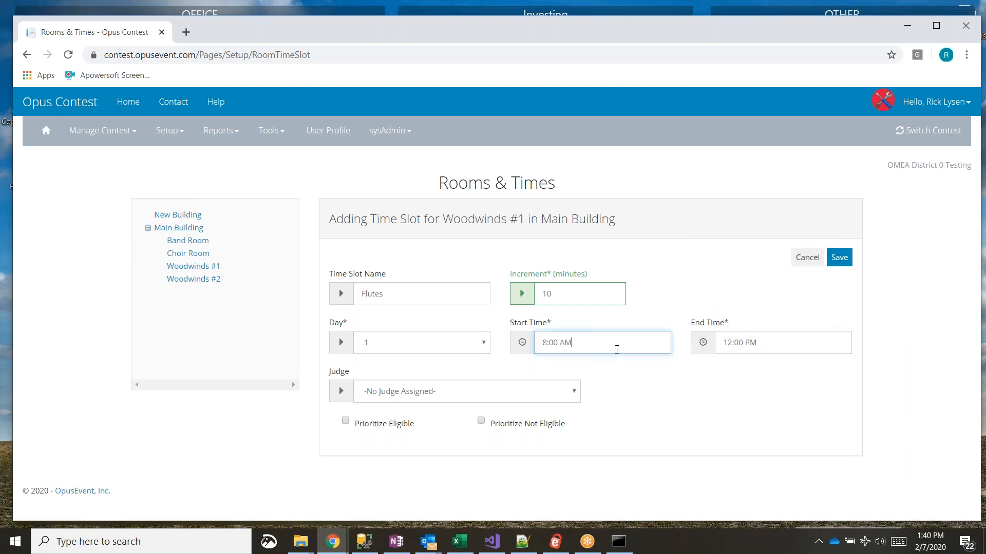
{"action": "left_click", "coordinate": [765, 341]}
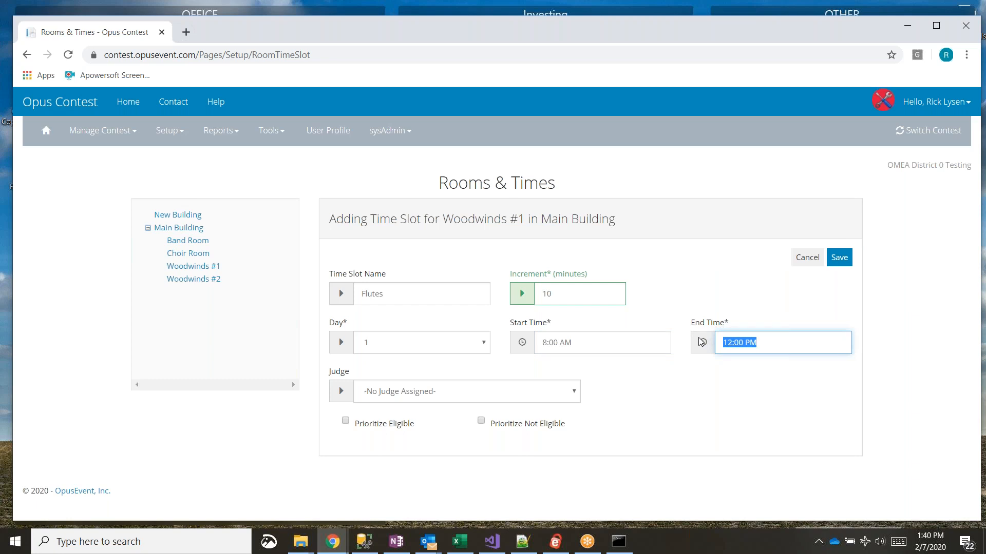
{"action": "type", "text": "1200"}
{"action": "key", "text": "Tab"}
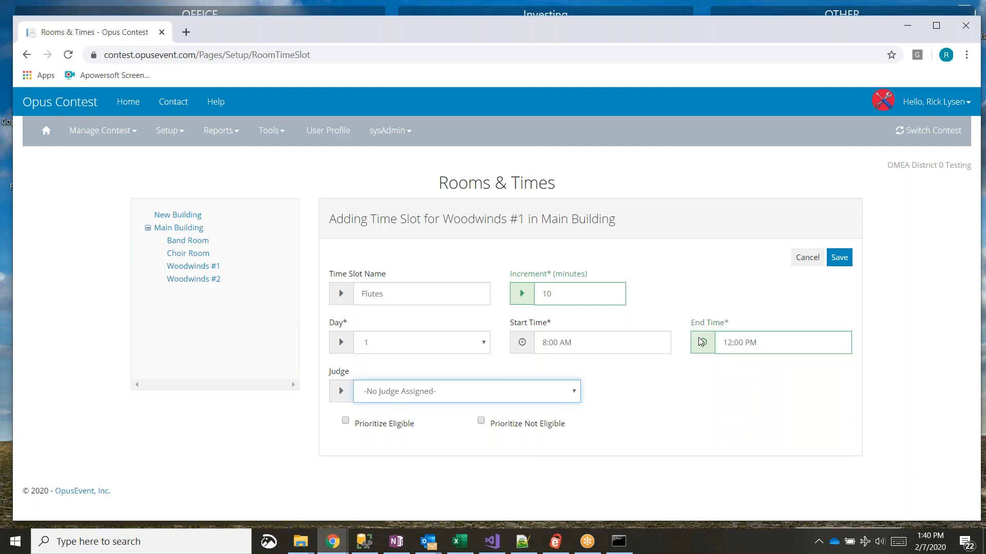
Try 3:00 PM and 10:00 AM as end times for the Flutes time slot
{"action": "left_click", "coordinate": [766, 343]}
{"action": "left_click_drag", "start_coordinate": [760, 343], "coordinate": [721, 343]}
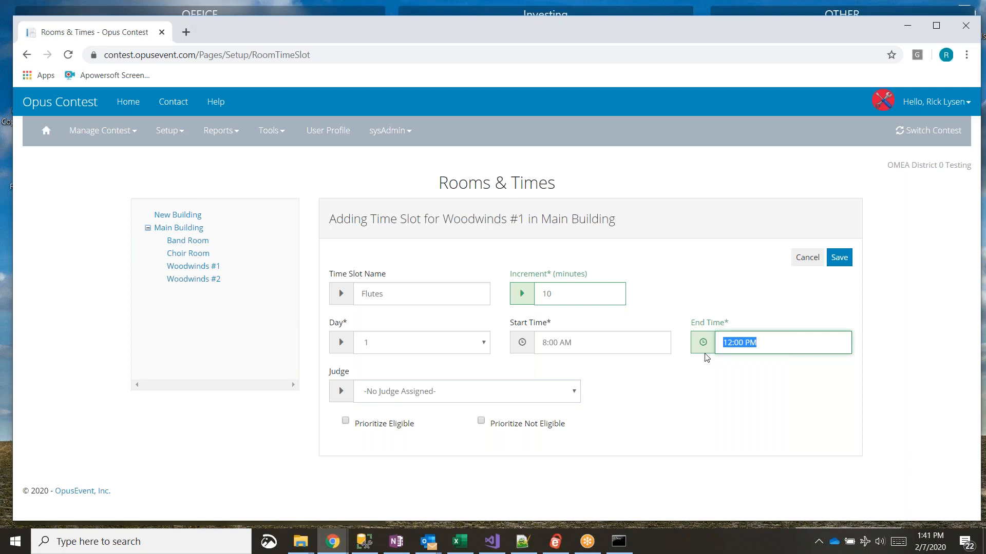
{"action": "type", "text": "3:00"}
{"action": "key", "text": "Tab"}
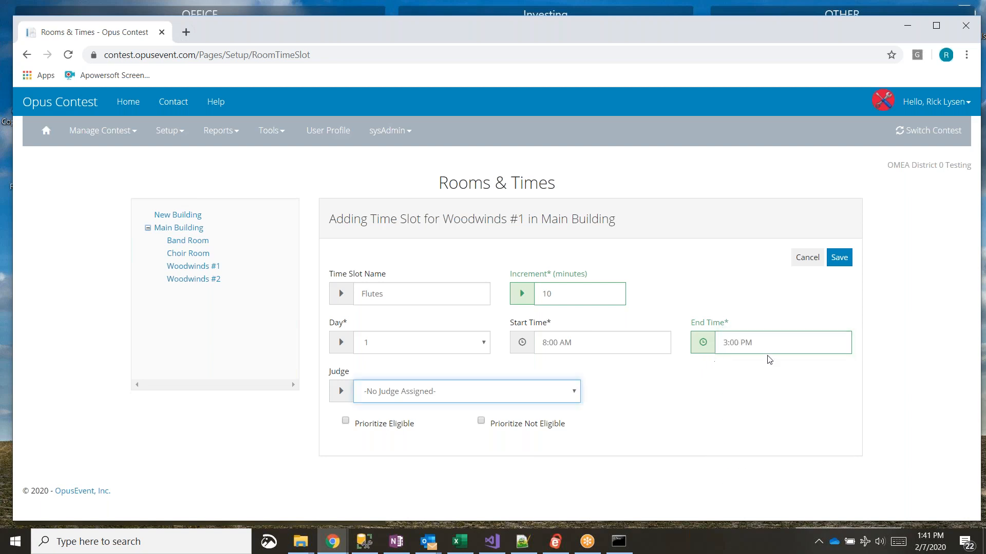
{"action": "left_click", "coordinate": [759, 344]}
{"action": "type", "text": "1000"}
{"action": "key", "text": "Tab"}
Set the Flutes time slot's end time to 12:00 PM
{"action": "left_click", "coordinate": [768, 345]}
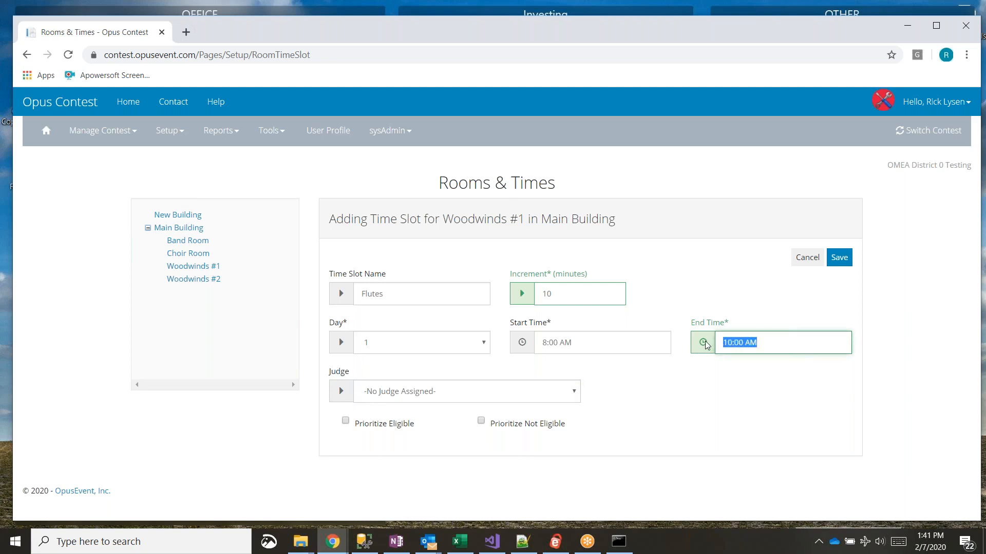
{"action": "left_click", "coordinate": [704, 343]}
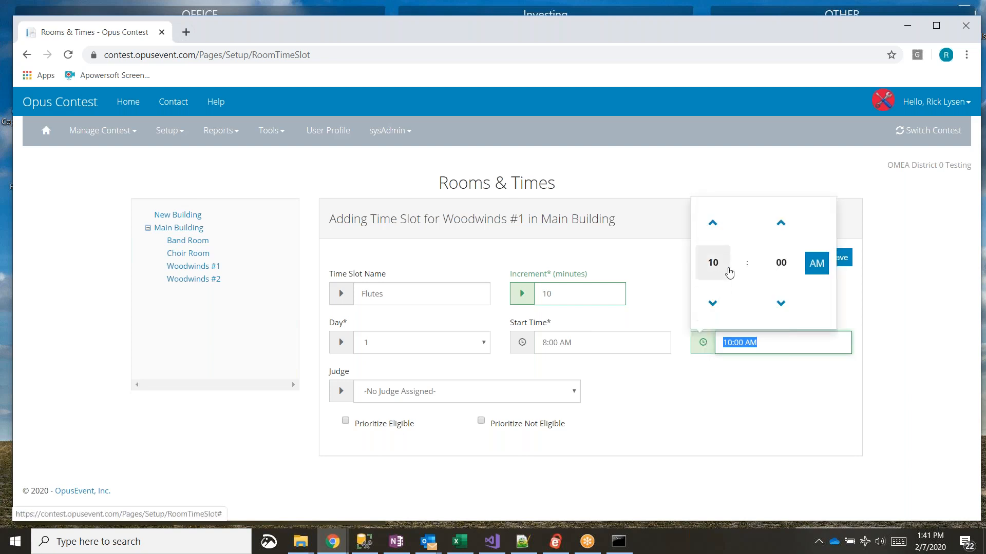
{"action": "left_click", "coordinate": [721, 232]}
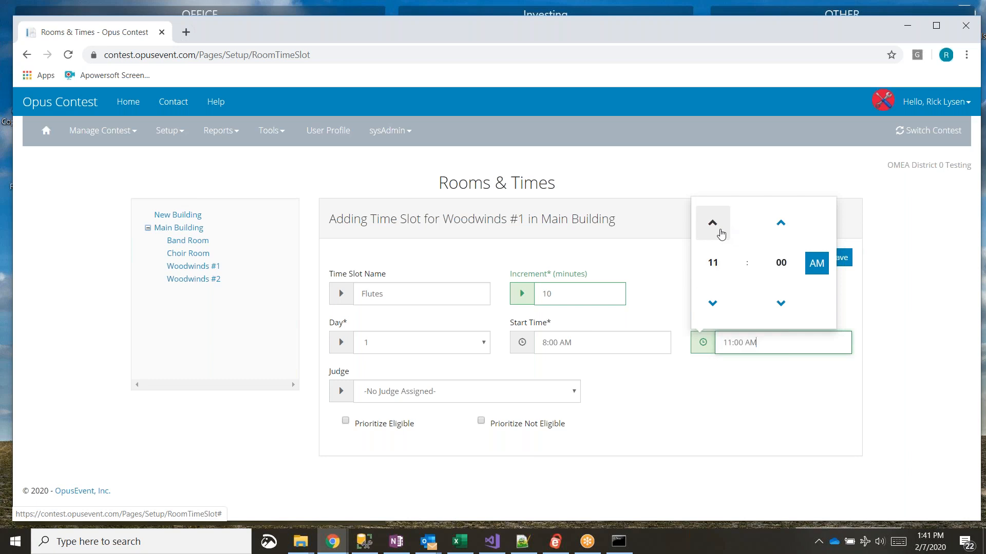
{"action": "left_click", "coordinate": [720, 233]}
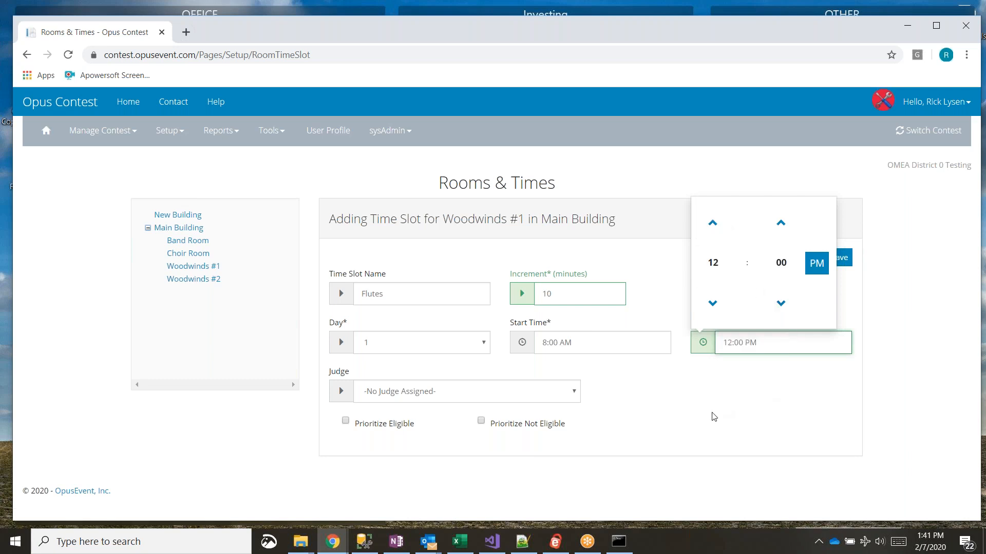
{"action": "key", "text": "Tab"}
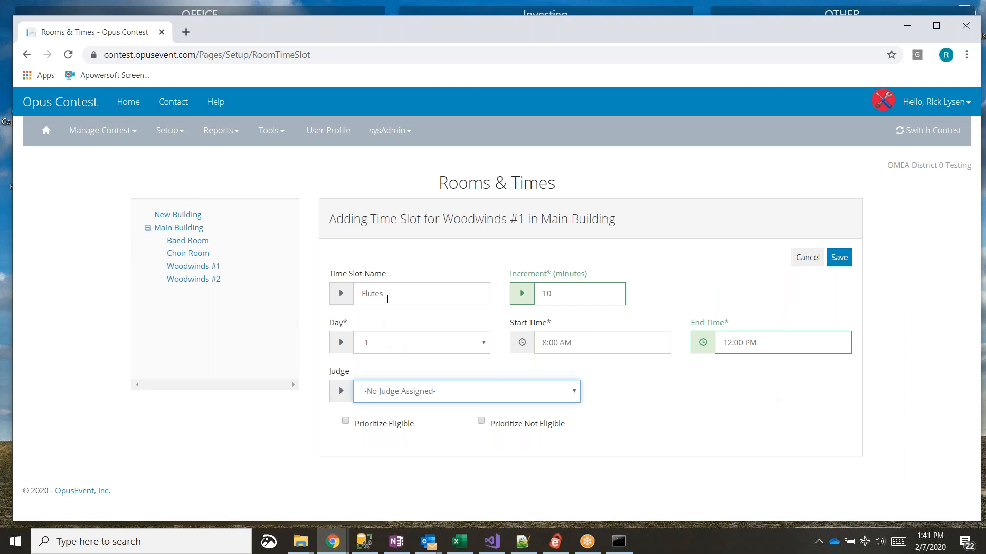
{"action": "double_click", "coordinate": [386, 295]}
{"action": "left_click", "coordinate": [565, 290]}
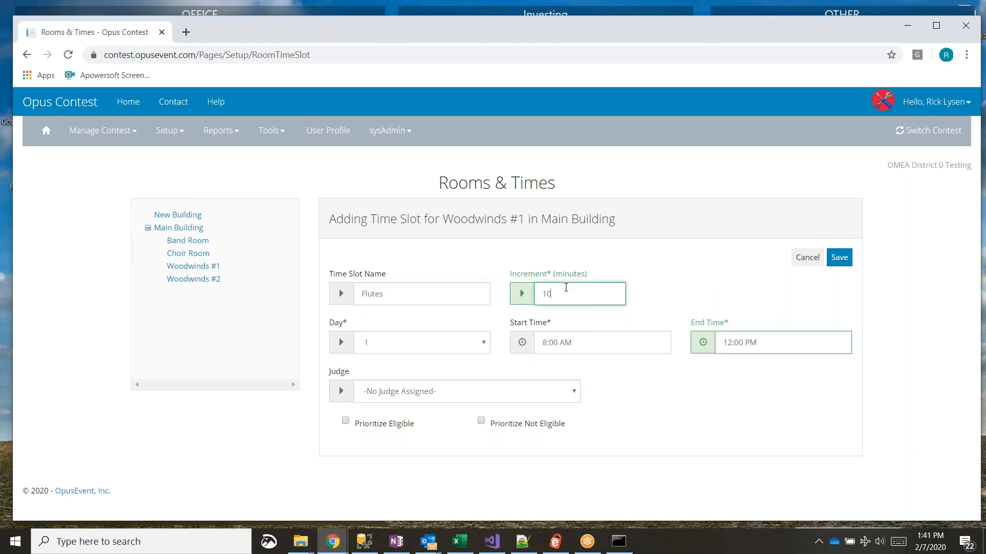
{"action": "left_click", "coordinate": [390, 343]}
{"action": "left_click", "coordinate": [605, 344]}
{"action": "left_click", "coordinate": [772, 344]}
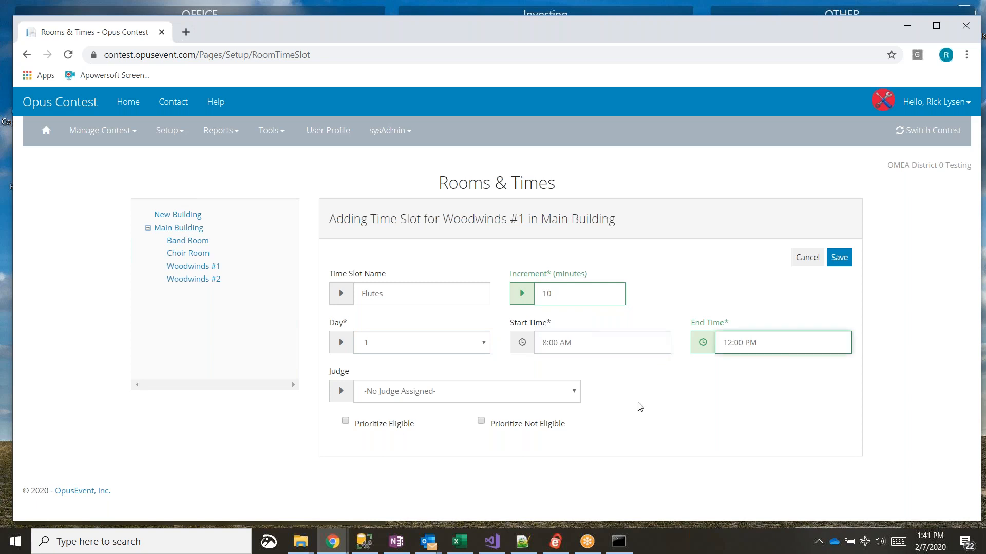
Assign "Judge #1 Name" as the judge of the Flutes time slot and save the slot
{"action": "left_click", "coordinate": [575, 392]}
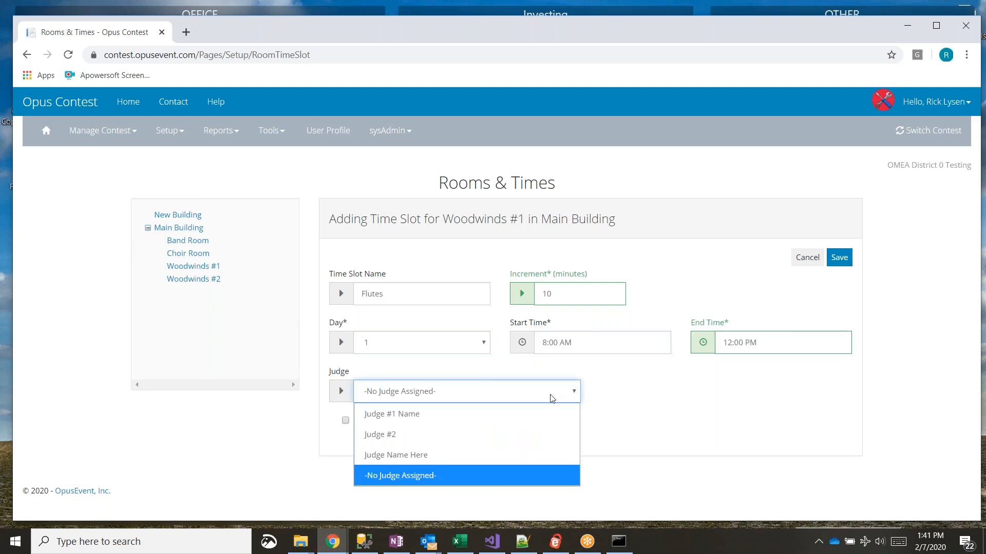
{"action": "left_click", "coordinate": [408, 420]}
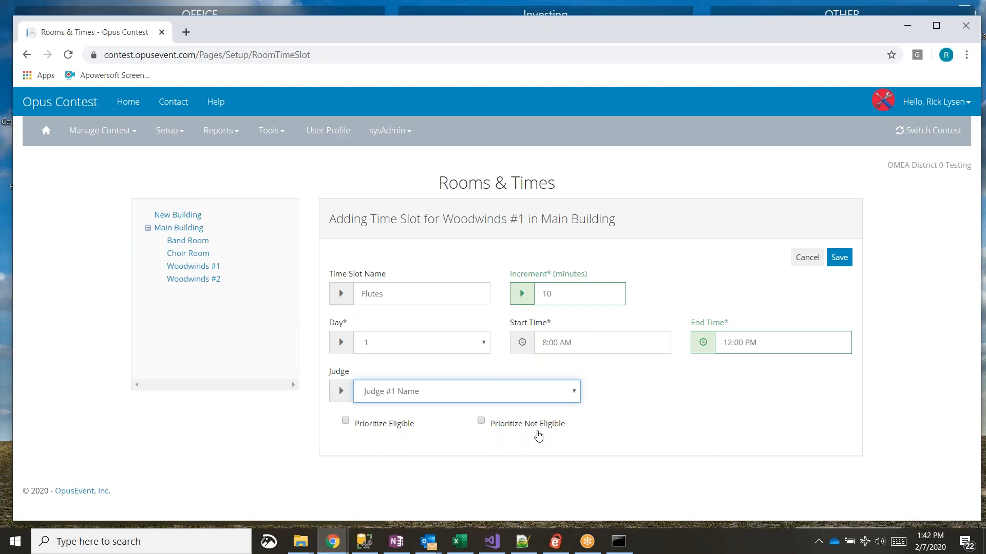
{"action": "left_click", "coordinate": [847, 259]}
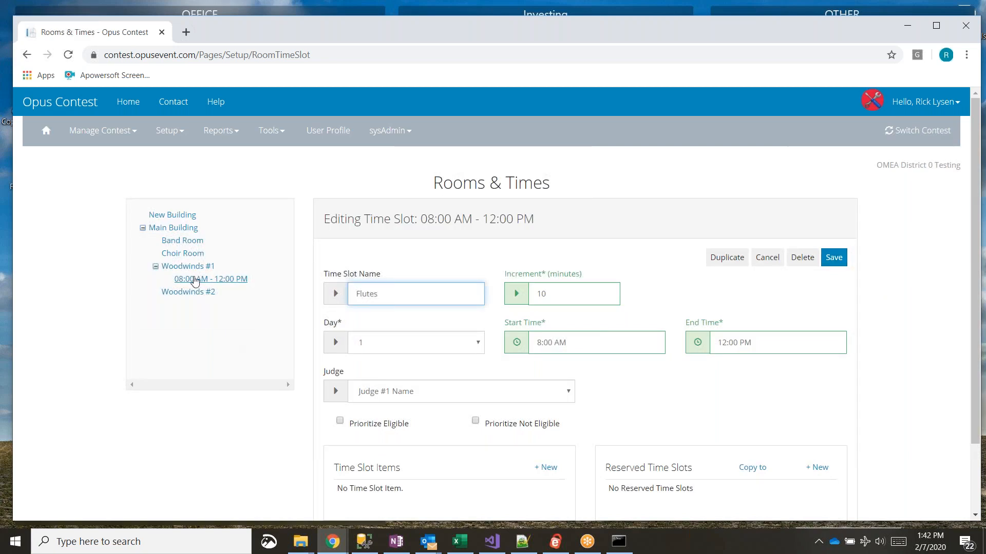
{"action": "left_click", "coordinate": [142, 228]}
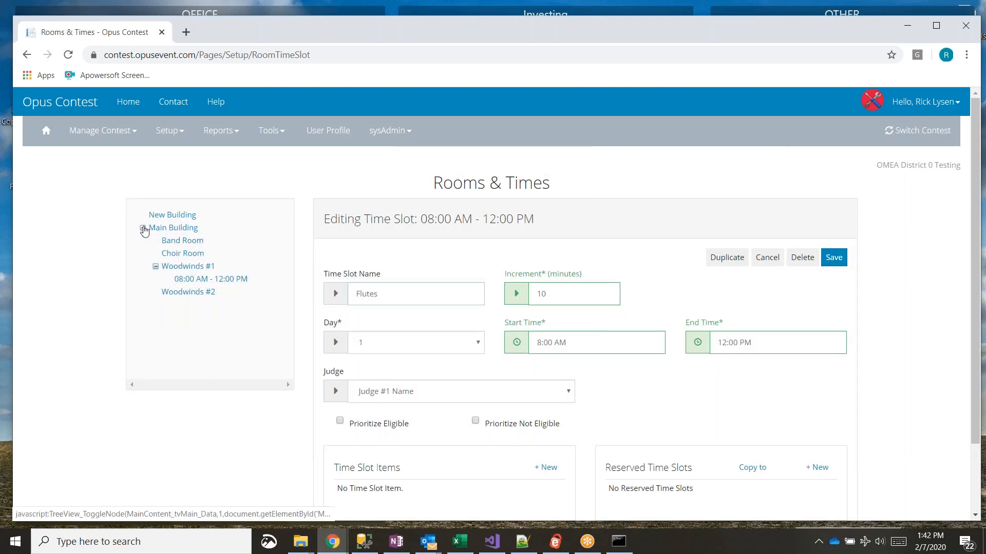
{"action": "left_click", "coordinate": [143, 228]}
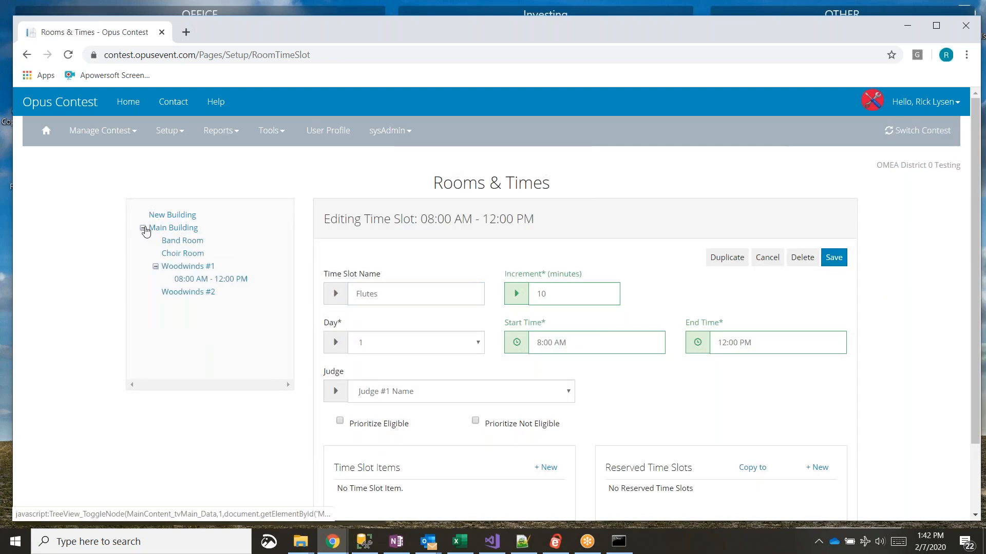
{"action": "left_click", "coordinate": [155, 266]}
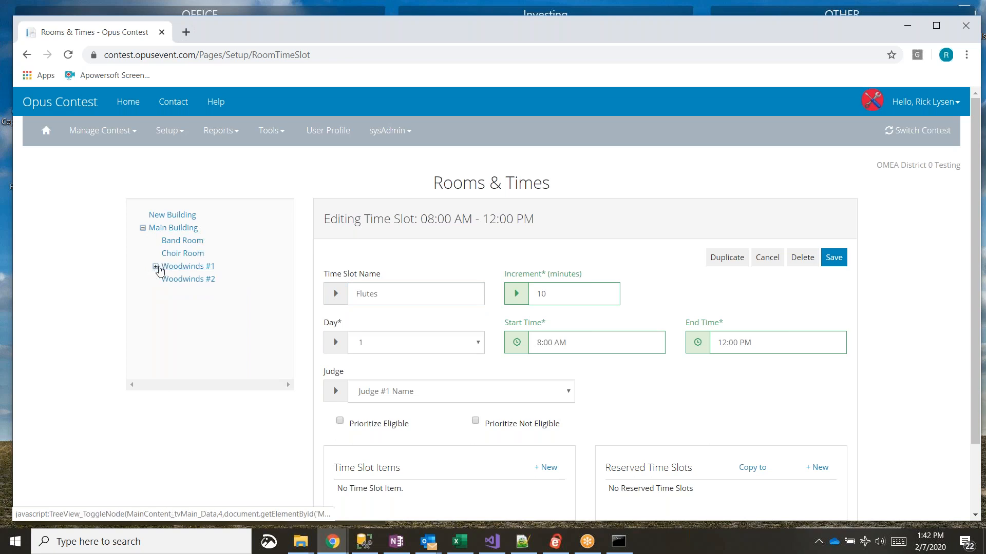
{"action": "left_click", "coordinate": [155, 266]}
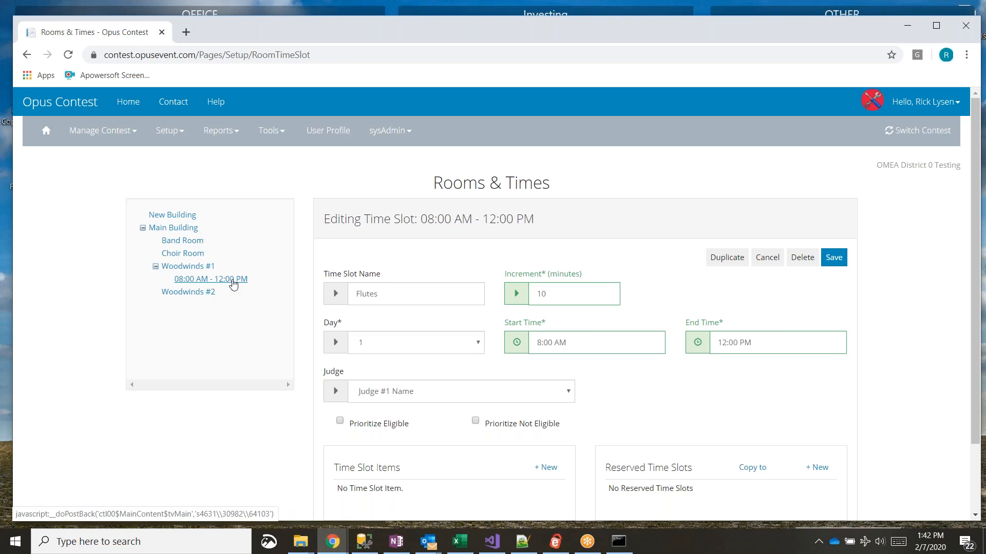
Add a Flute item with priority 1 to the 8:00 AM - 12:00 PM time slot in Woodwinds #1
{"action": "left_click", "coordinate": [203, 266]}
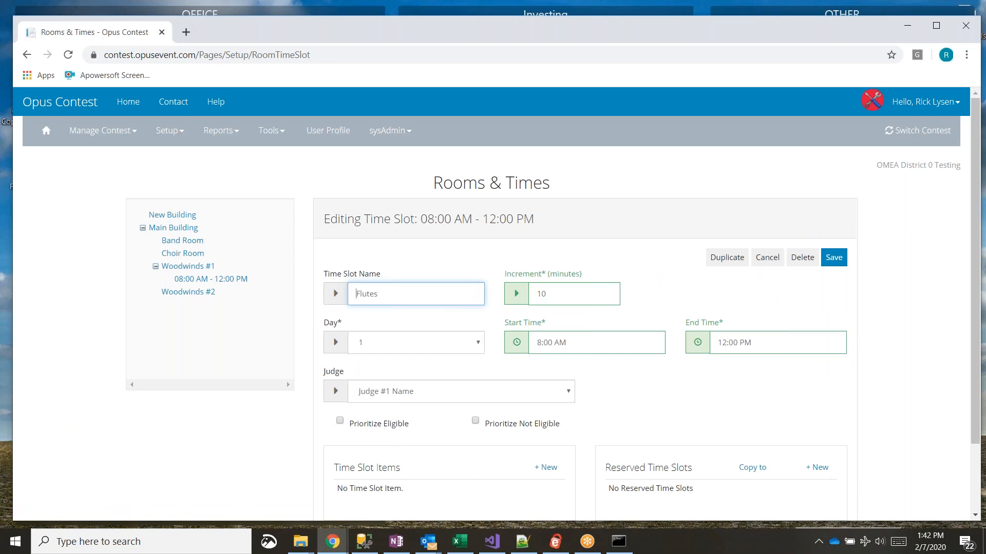
{"action": "scroll", "coordinate": [460, 309], "scroll_direction": "down", "scroll_amount": 2}
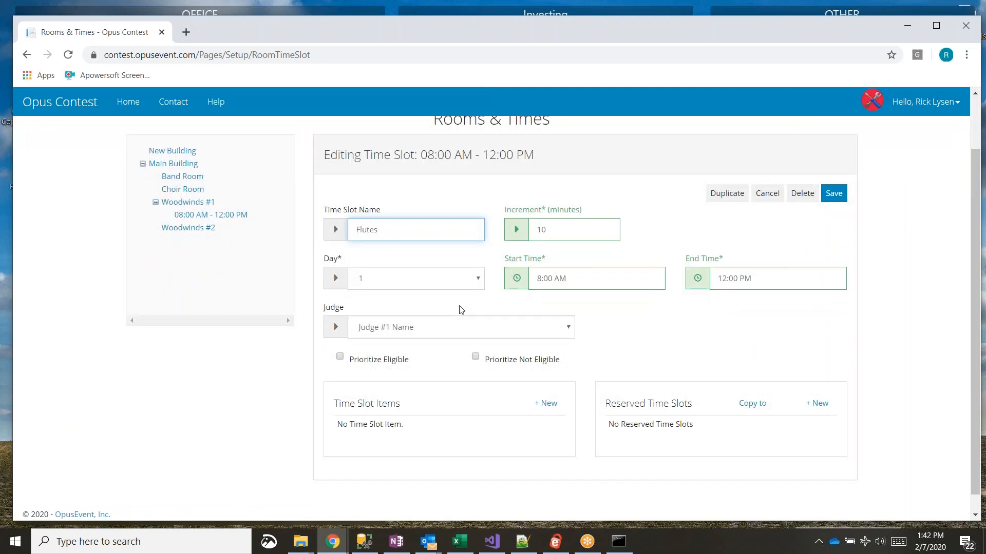
{"action": "key", "text": "ctrl+minus"}
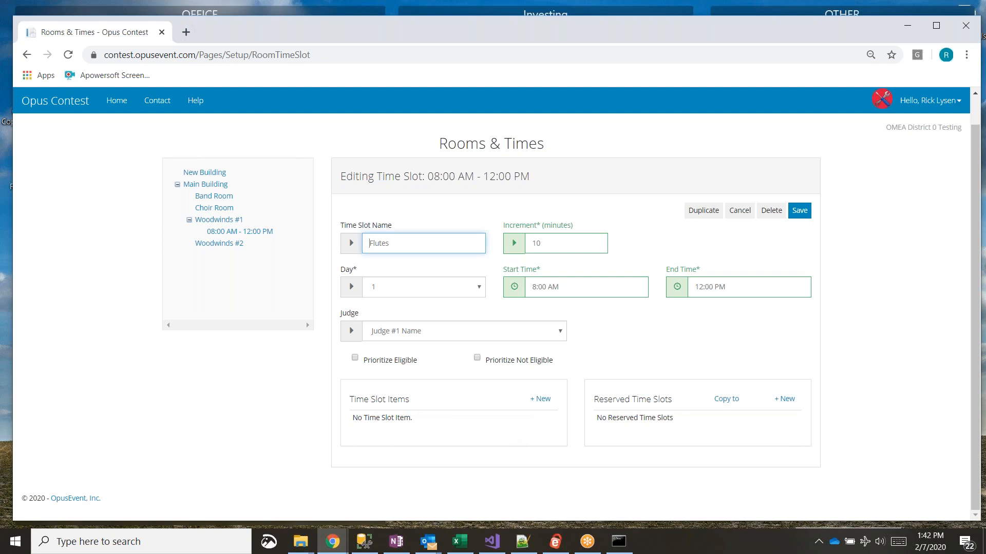
{"action": "left_click", "coordinate": [542, 399]}
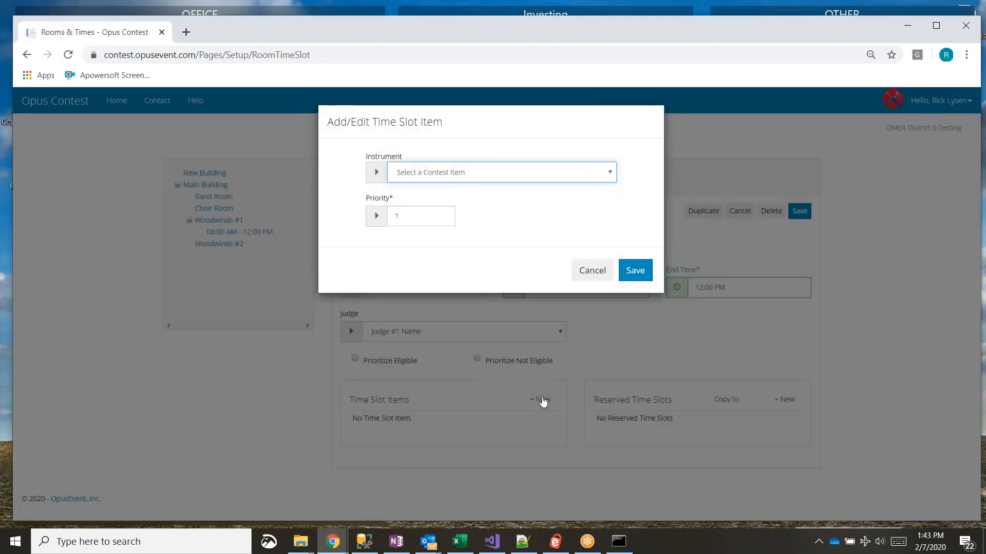
{"action": "left_click", "coordinate": [518, 181]}
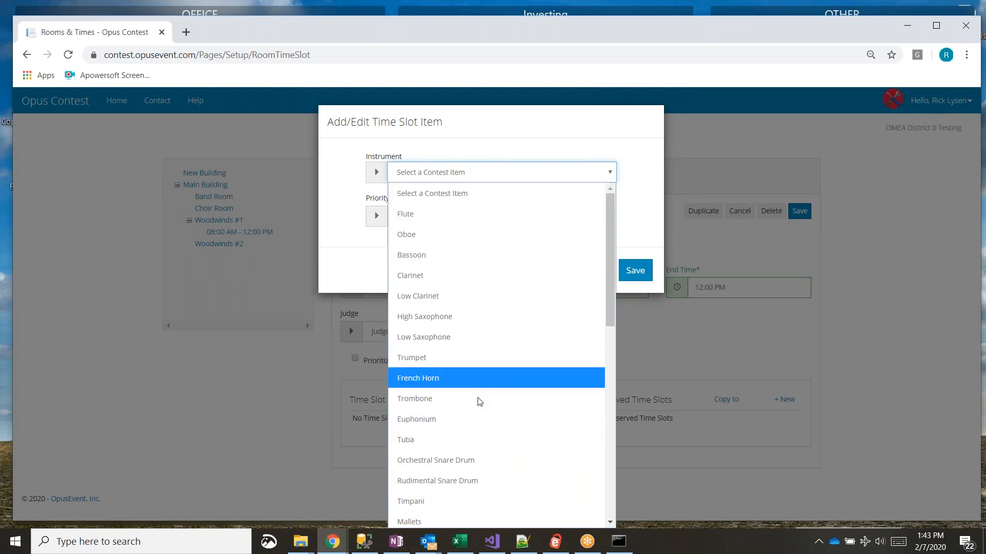
{"action": "left_click", "coordinate": [421, 221]}
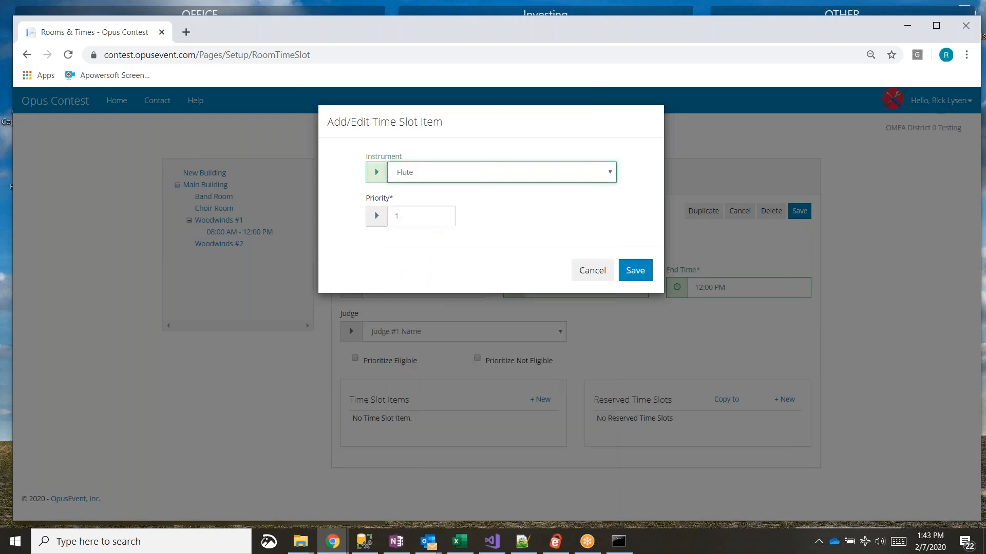
{"action": "left_click_drag", "start_coordinate": [422, 215], "coordinate": [373, 218]}
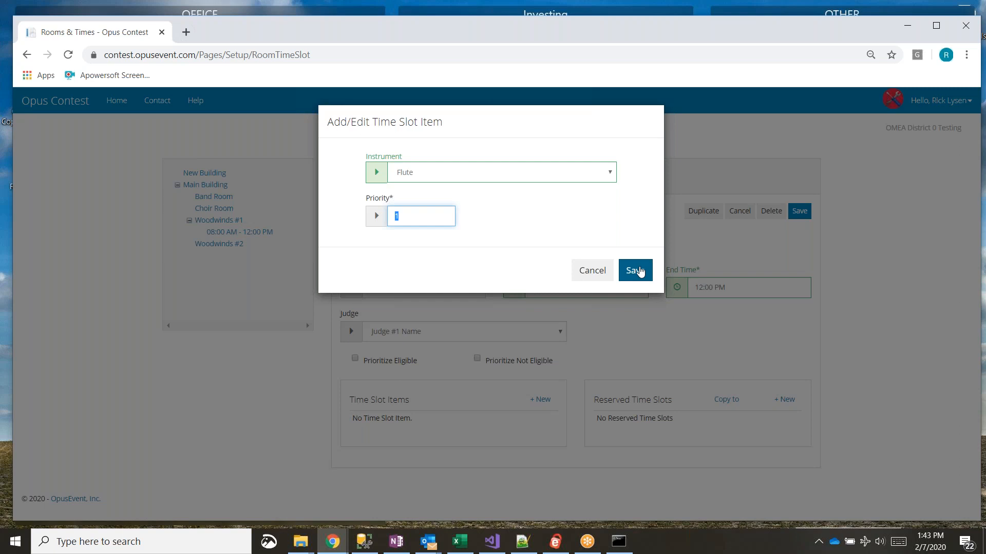
{"action": "left_click", "coordinate": [639, 272]}
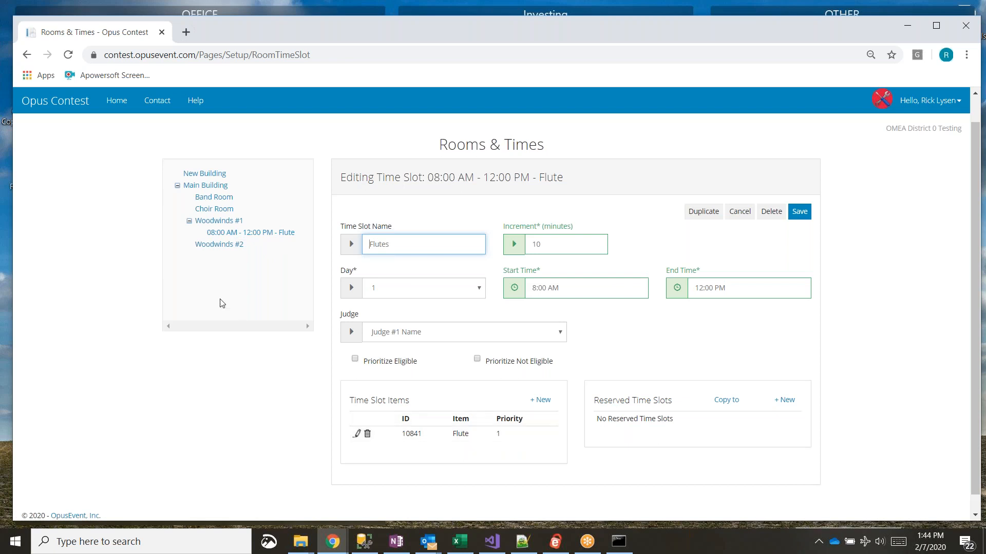
Start another time slot for room Woodwinds #1 with a start time of 1:00 PM
{"action": "left_click", "coordinate": [224, 222]}
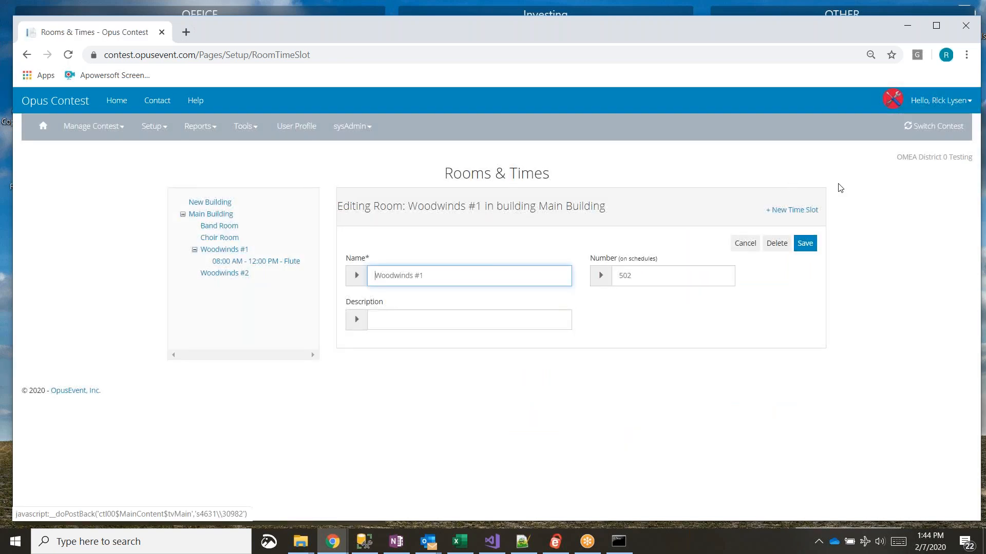
{"action": "left_click", "coordinate": [806, 209]}
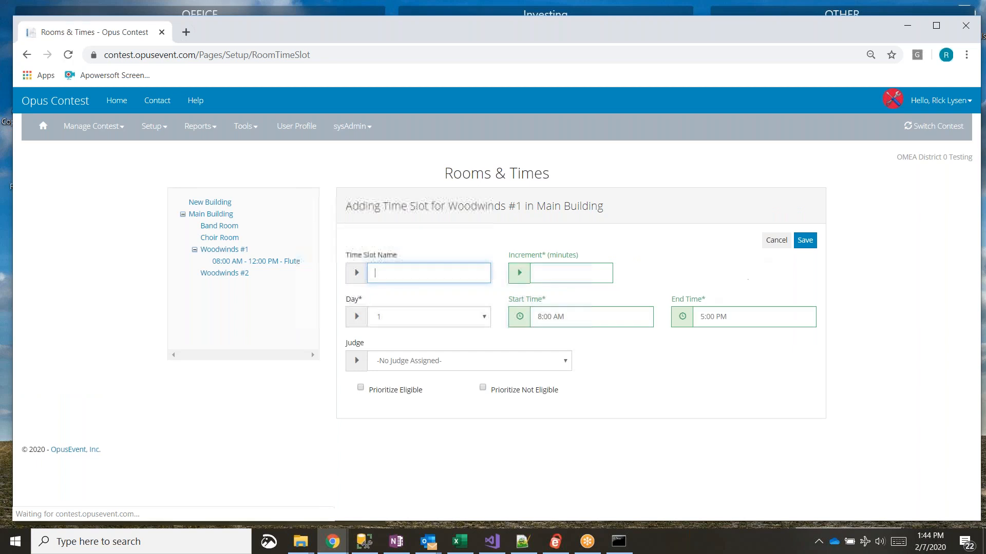
{"action": "left_click", "coordinate": [573, 318]}
{"action": "type", "text": "1:00 PM"}
{"action": "key", "text": "Tab"}
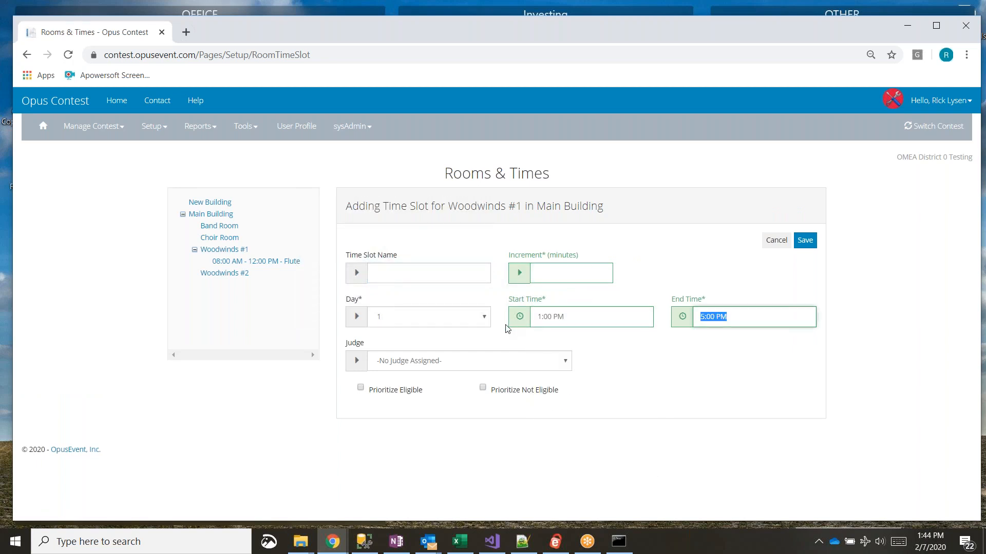
Assign "Judge #1 Name" to the new slot, name it "Double Reeds" with a 10-minute increment, and save it
{"action": "left_click", "coordinate": [507, 360]}
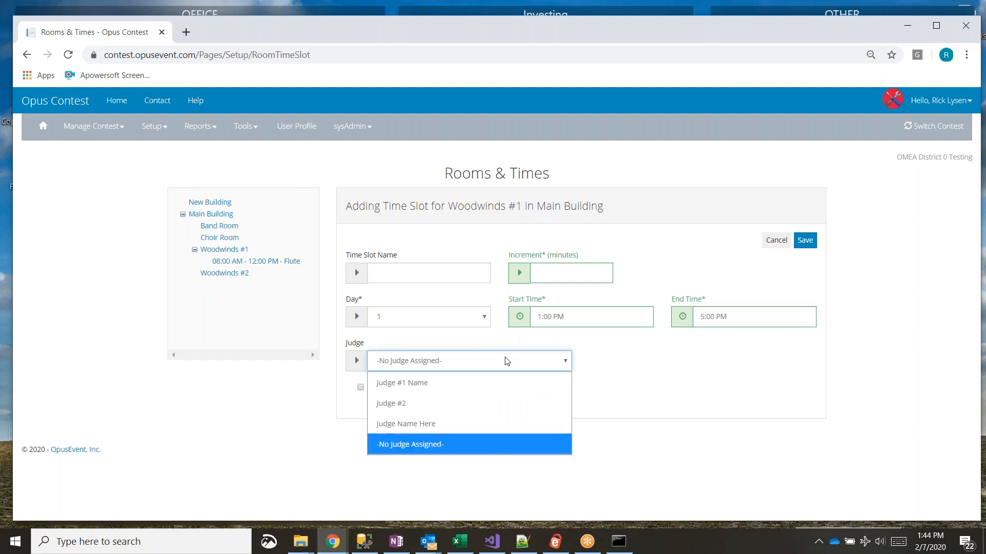
{"action": "left_click", "coordinate": [457, 393]}
{"action": "left_click", "coordinate": [383, 271]}
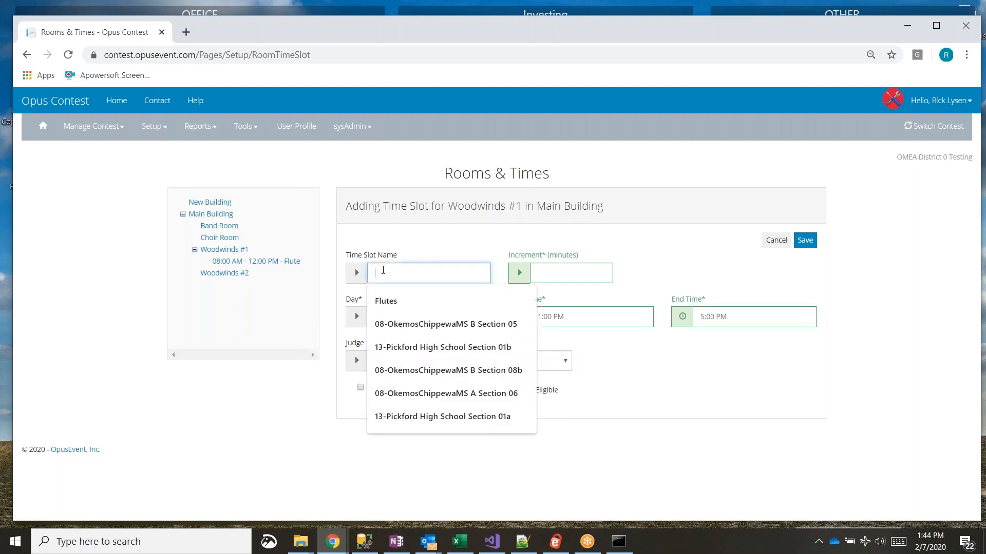
{"action": "type", "text": "Double Reeds"}
{"action": "key", "text": "Tab"}
{"action": "type", "text": "10"}
{"action": "key", "text": "Tab"}
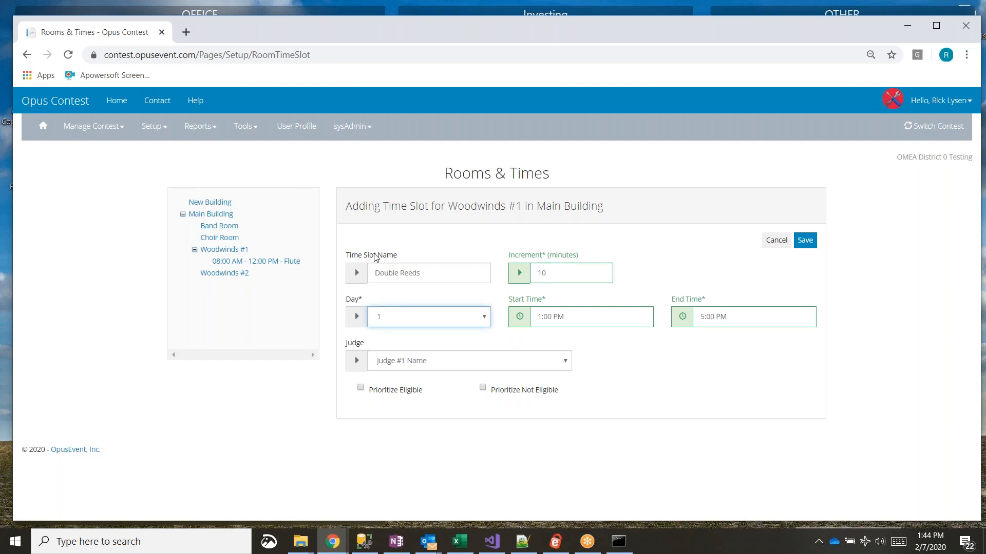
{"action": "left_click", "coordinate": [805, 240]}
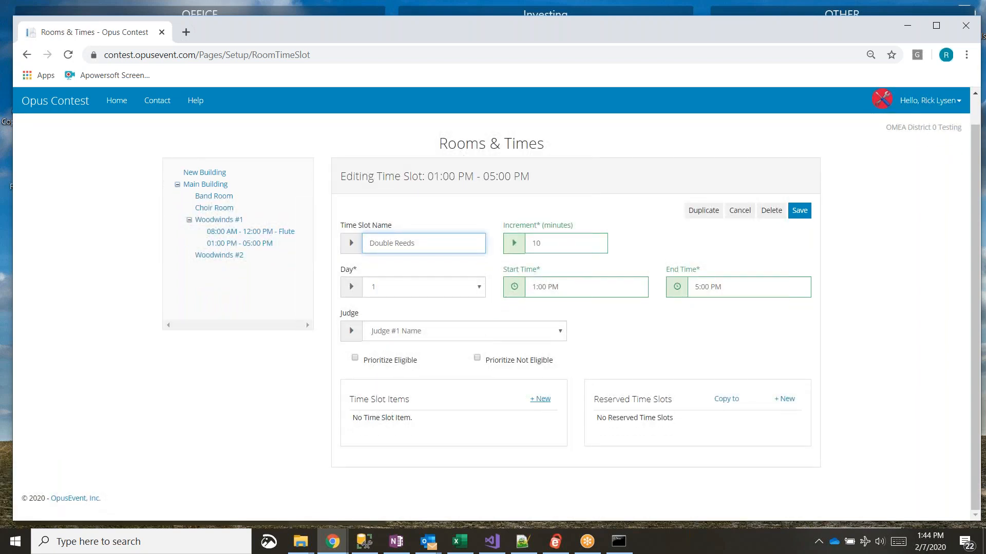
Add an Oboe item with priority 1 to the Double Reeds time slot
{"action": "left_click", "coordinate": [540, 399]}
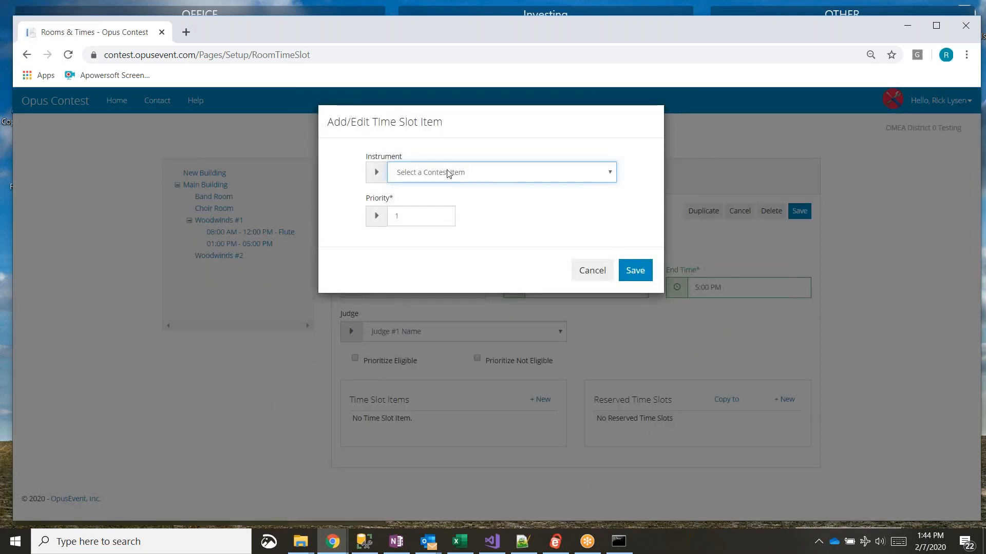
{"action": "left_click", "coordinate": [447, 171]}
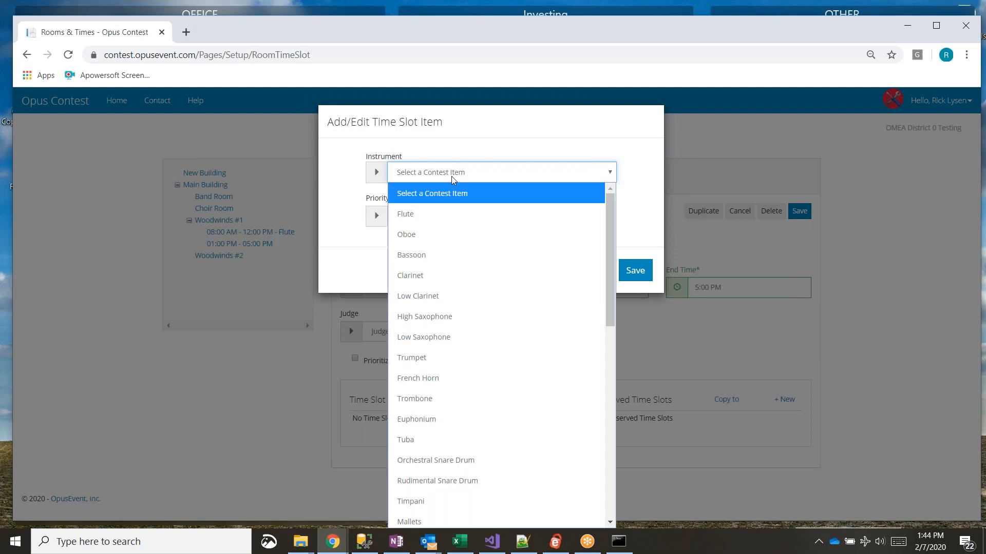
{"action": "left_click", "coordinate": [427, 229]}
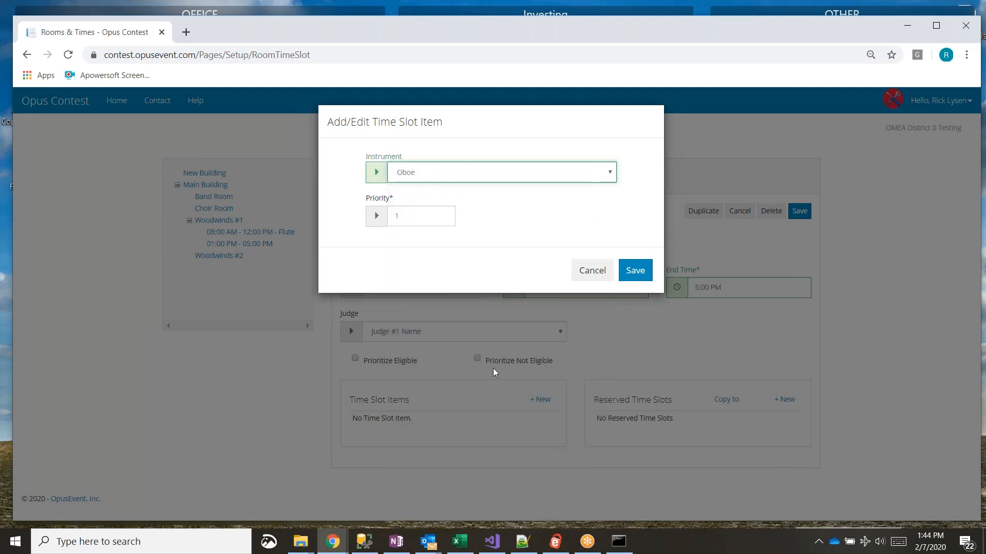
{"action": "left_click", "coordinate": [629, 269]}
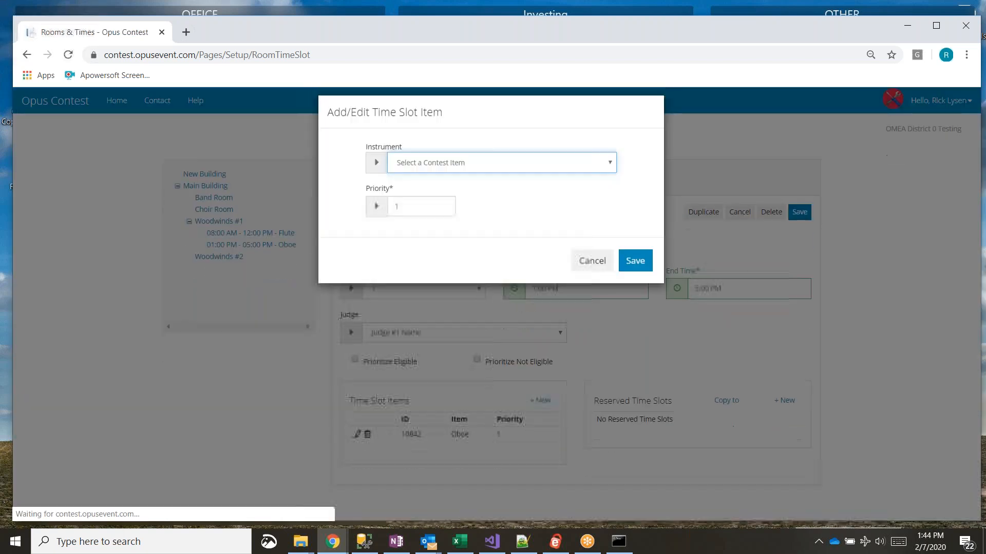
Add a Bassoon item with priority 1 to the Double Reeds time slot in Woodwinds #1
{"action": "left_click", "coordinate": [455, 172]}
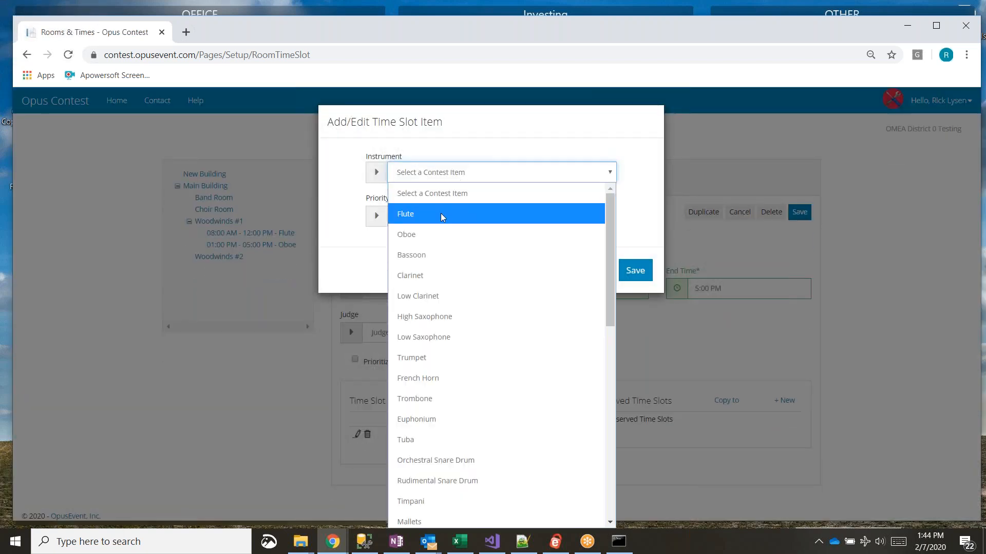
{"action": "left_click", "coordinate": [436, 249]}
{"action": "left_click", "coordinate": [636, 271]}
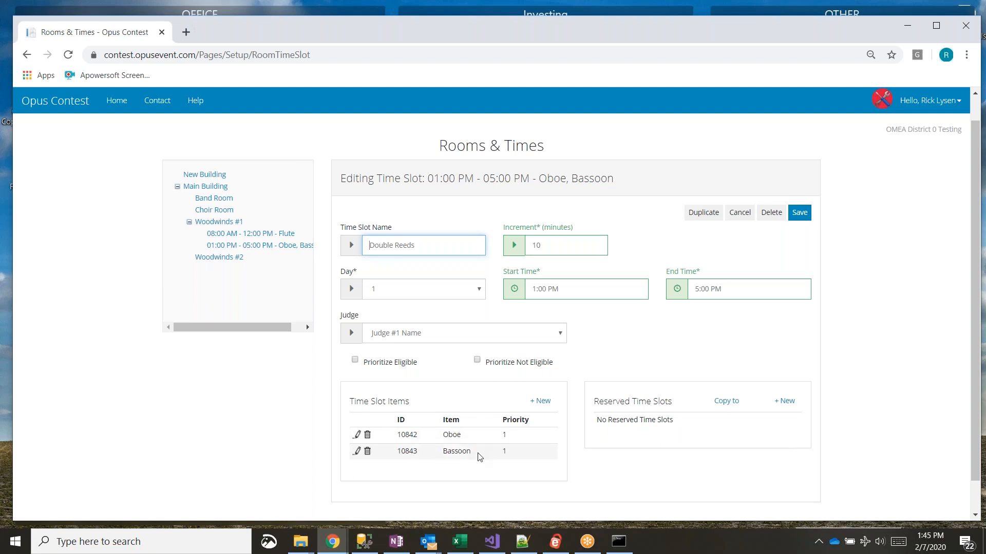
{"action": "left_click", "coordinate": [581, 293]}
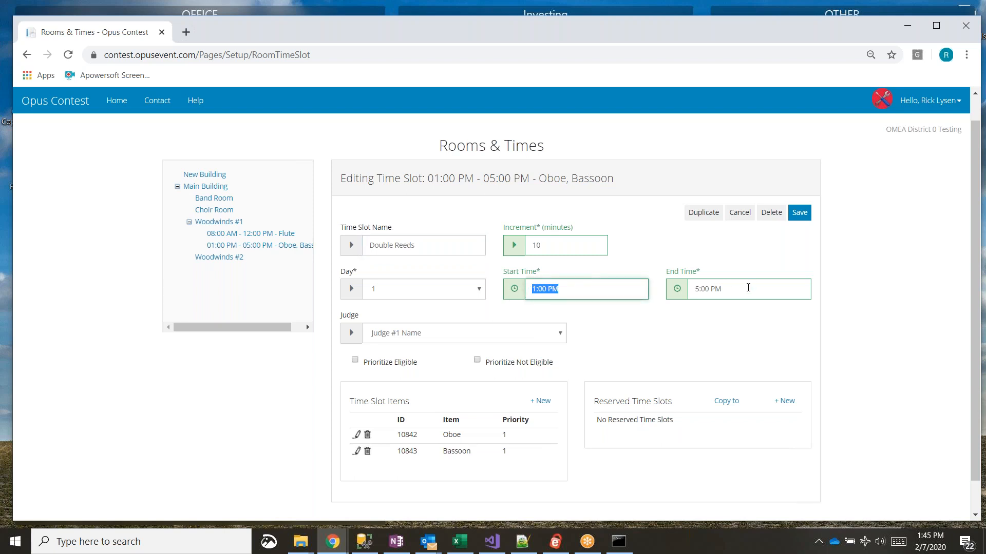
{"action": "left_click", "coordinate": [748, 288]}
{"action": "left_click", "coordinate": [590, 288]}
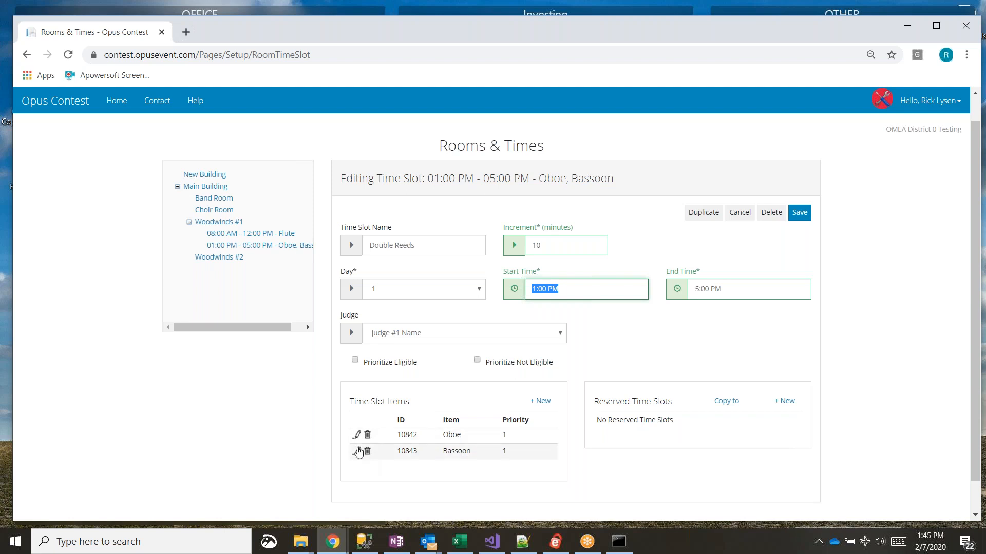
Set the Oboe item's priority to 2 in the Double Reeds time slot and save the item
{"action": "left_click", "coordinate": [358, 452]}
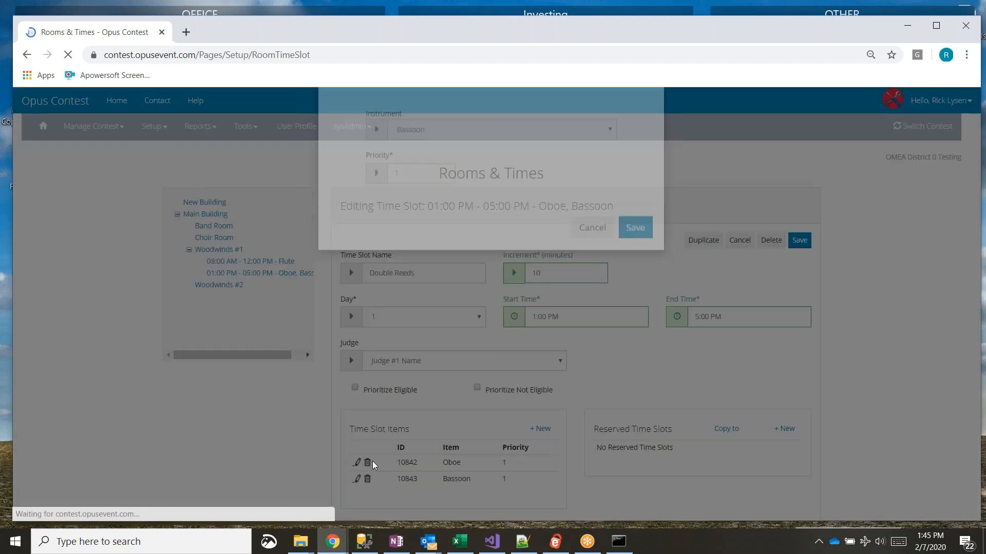
{"action": "left_click", "coordinate": [635, 272]}
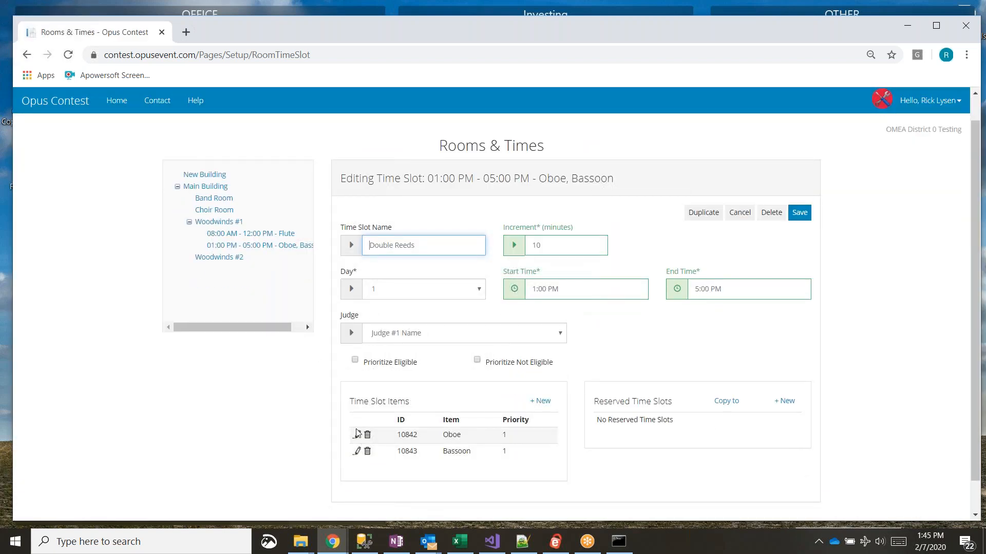
{"action": "left_click", "coordinate": [358, 436]}
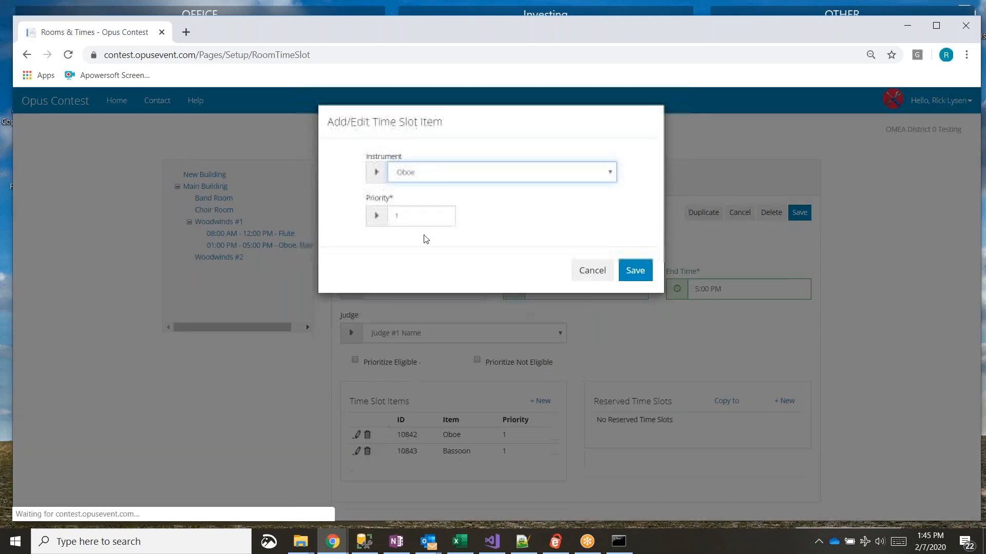
{"action": "double_click", "coordinate": [419, 220]}
{"action": "type", "text": "2"}
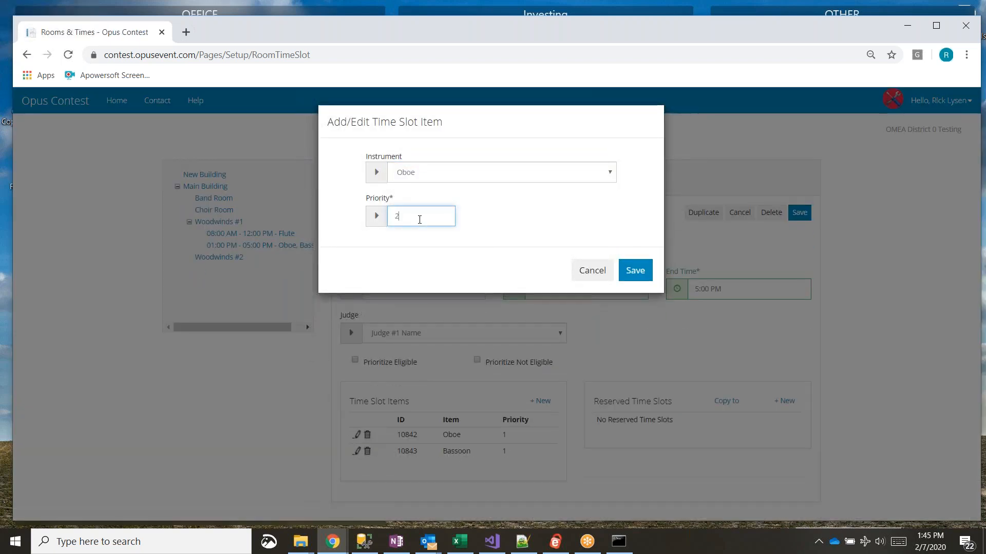
{"action": "left_click", "coordinate": [635, 271]}
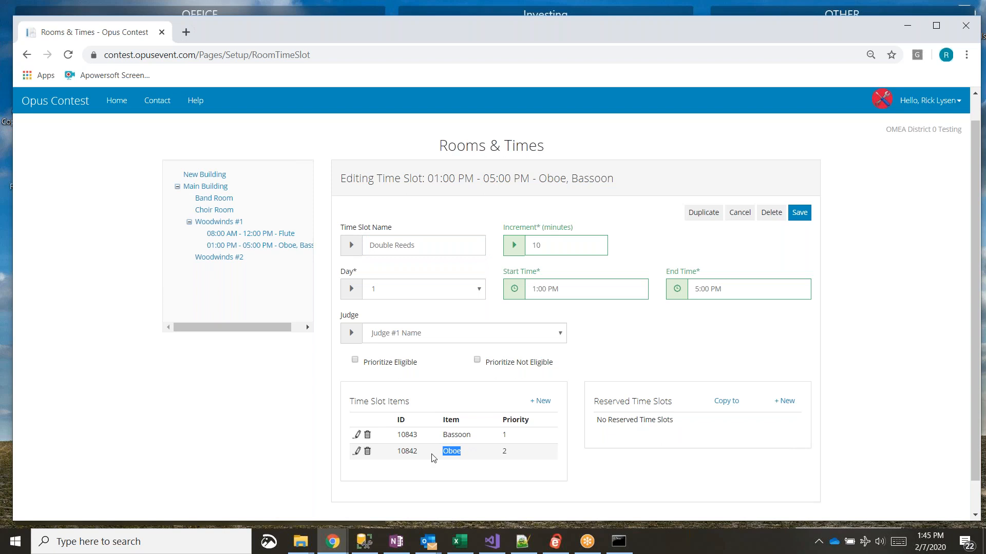
{"action": "left_click_drag", "start_coordinate": [477, 440], "coordinate": [435, 440]}
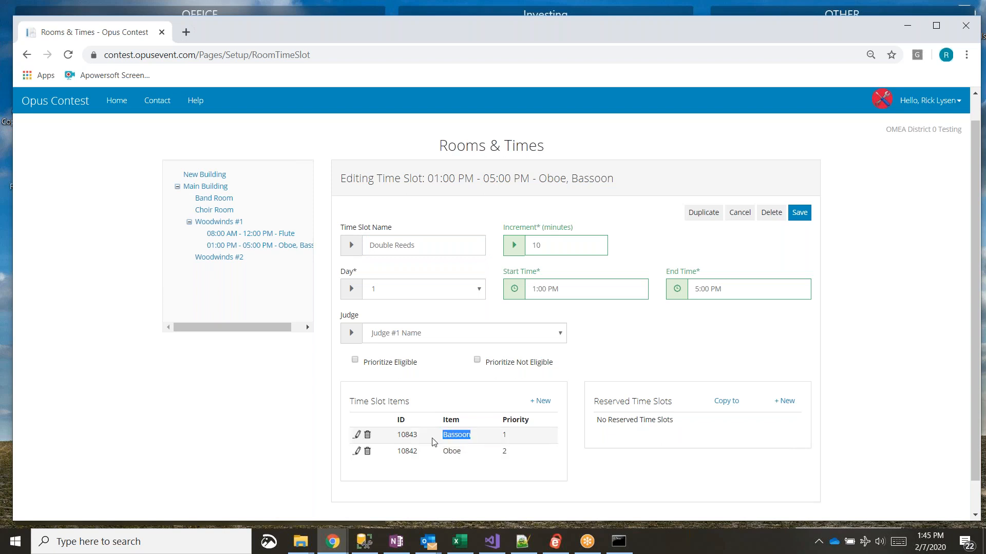
{"action": "left_click", "coordinate": [651, 479]}
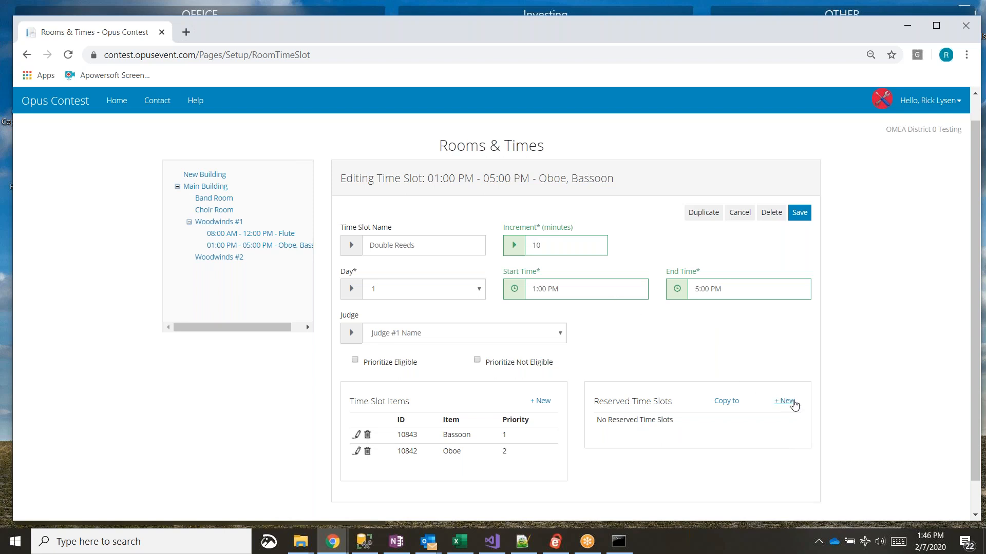
Reserve 2 slots starting at 2:00 PM in the Double Reeds time slot with the comment "Break" and save the reservation
{"action": "left_click", "coordinate": [793, 405]}
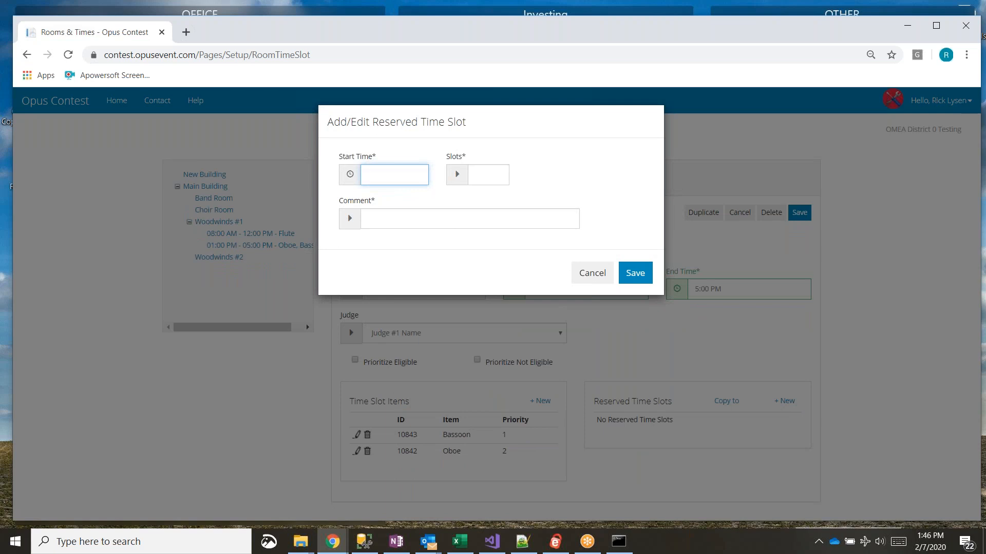
{"action": "type", "text": "1400"}
{"action": "key", "text": "Tab"}
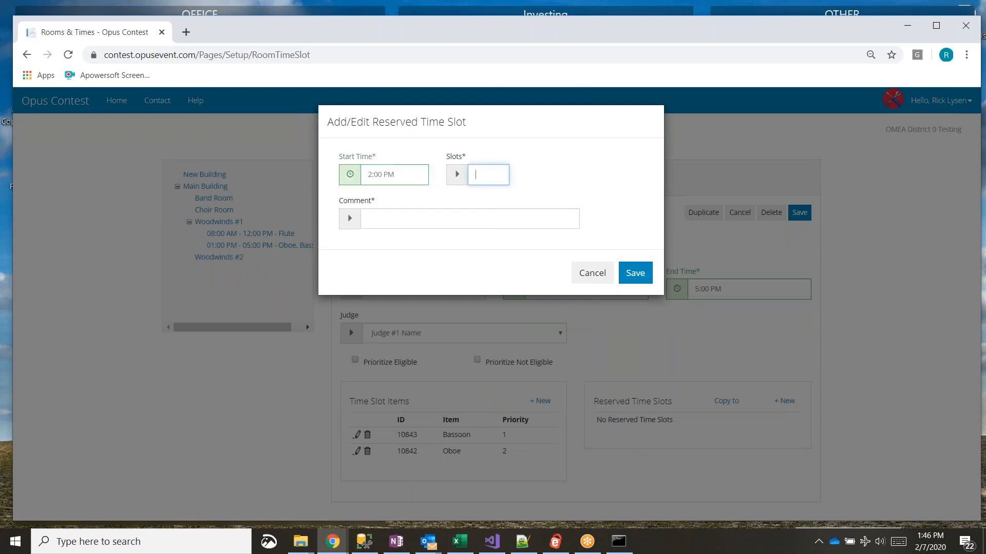
{"action": "left_click", "coordinate": [349, 175]}
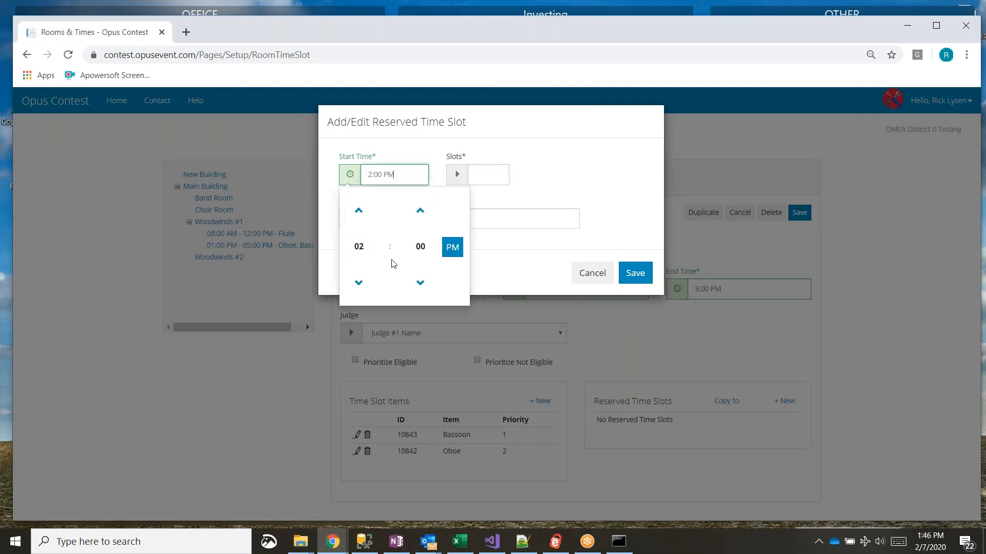
{"action": "left_click", "coordinate": [489, 173]}
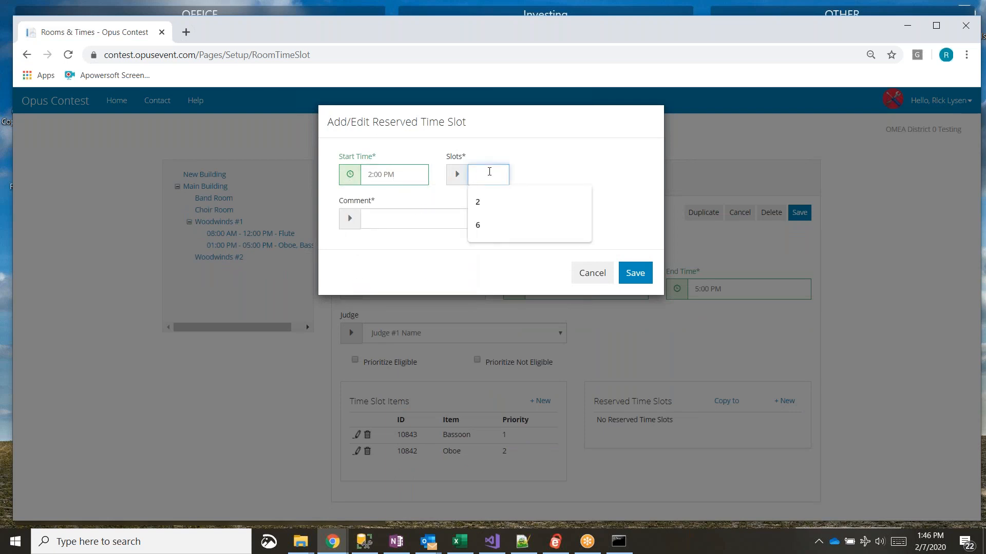
{"action": "type", "text": "2"}
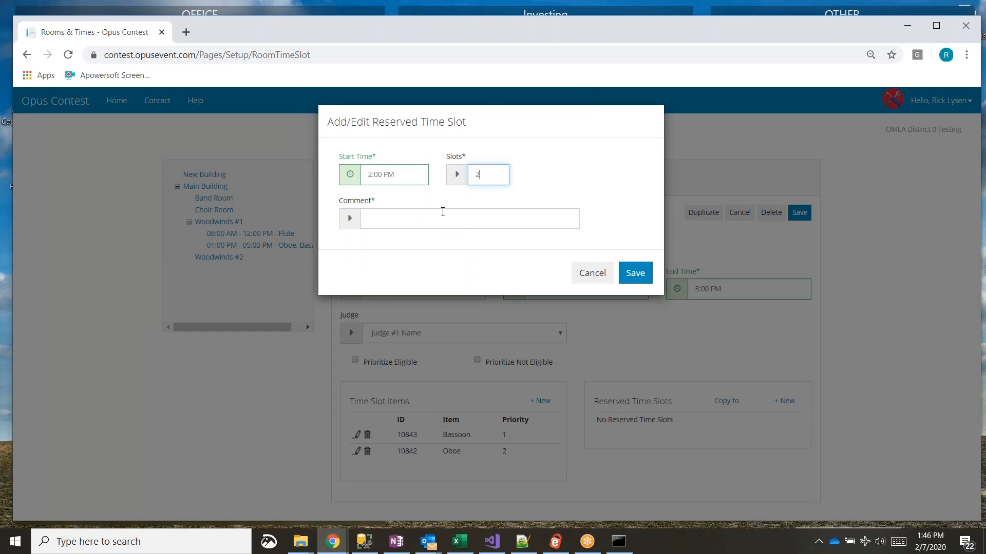
{"action": "left_click", "coordinate": [411, 219]}
{"action": "type", "text": "Break"}
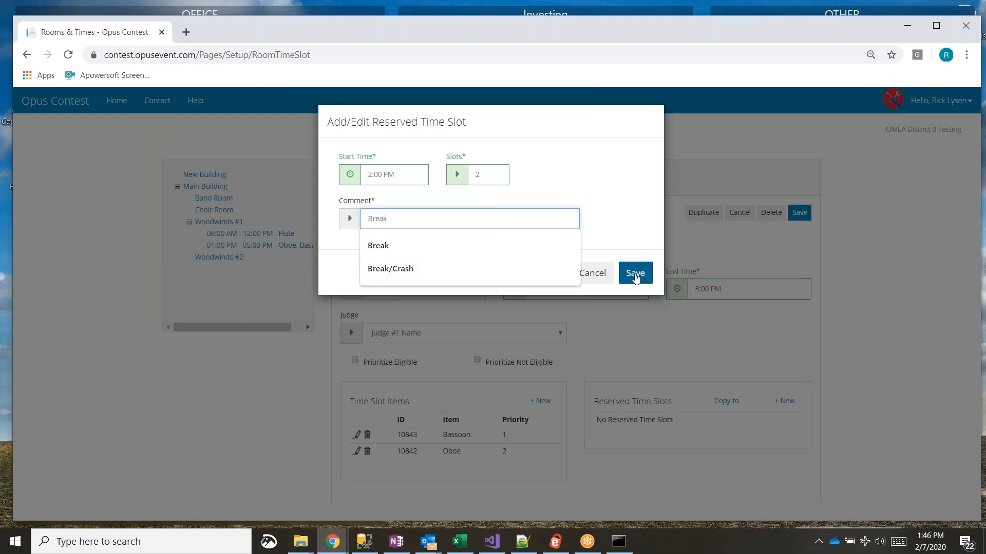
{"action": "left_click", "coordinate": [635, 273]}
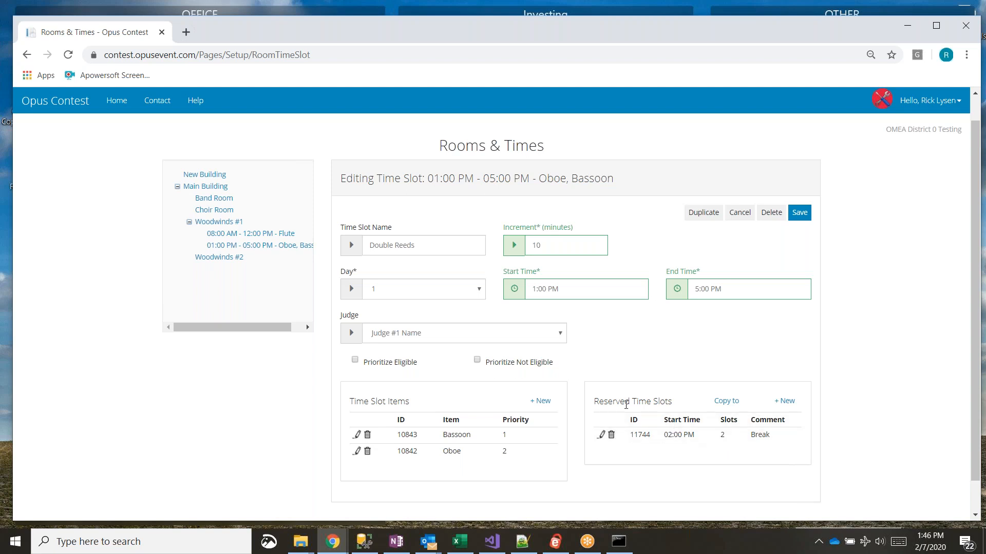
Add a time slot named "Brass" to room Woodwinds #2 with a 10-minute increment and Judge #2 assigned, and save it
{"action": "left_click", "coordinate": [235, 259]}
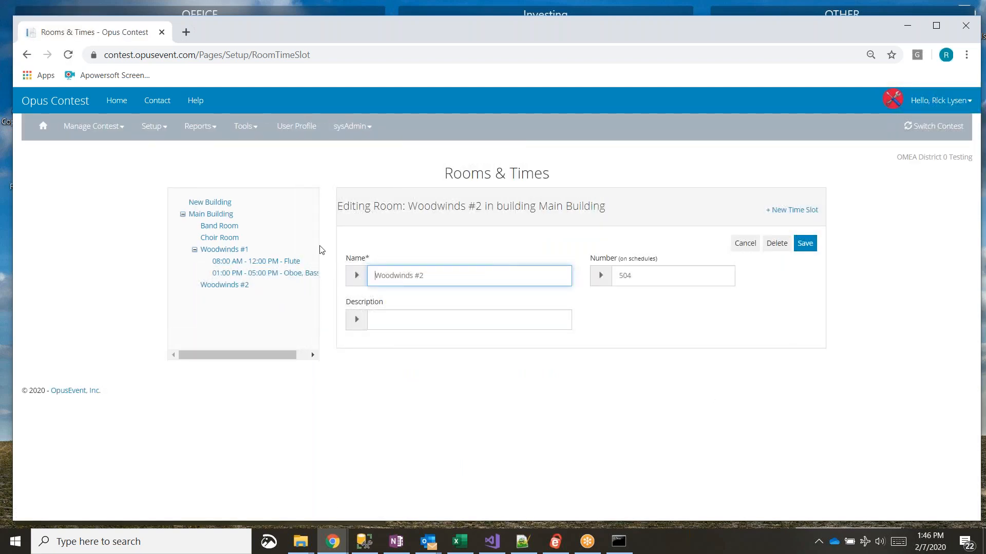
{"action": "left_click", "coordinate": [797, 212]}
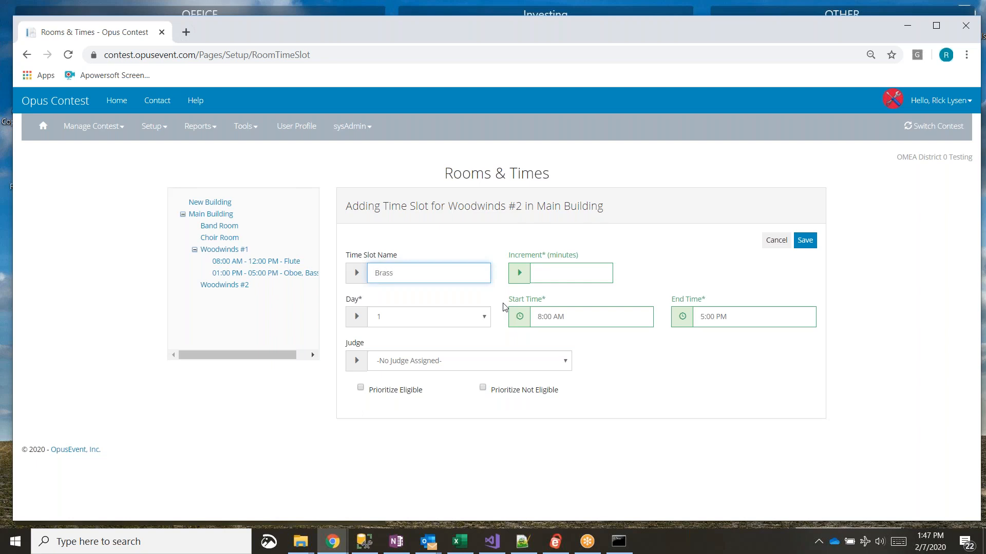
{"action": "type", "text": "10"}
{"action": "key", "text": "Tab"}
{"action": "key", "text": "Tab"}
{"action": "key", "text": "Tab"}
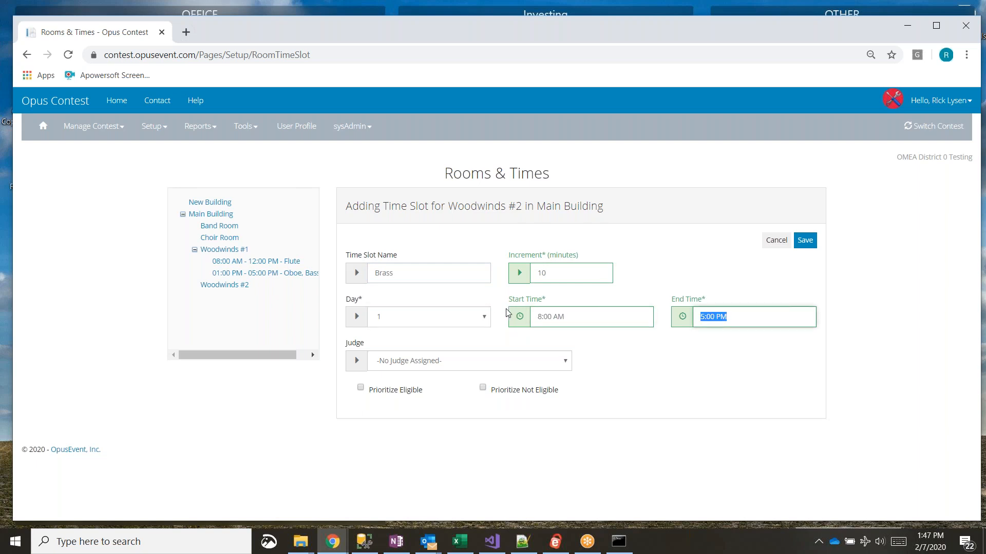
{"action": "left_click", "coordinate": [526, 362]}
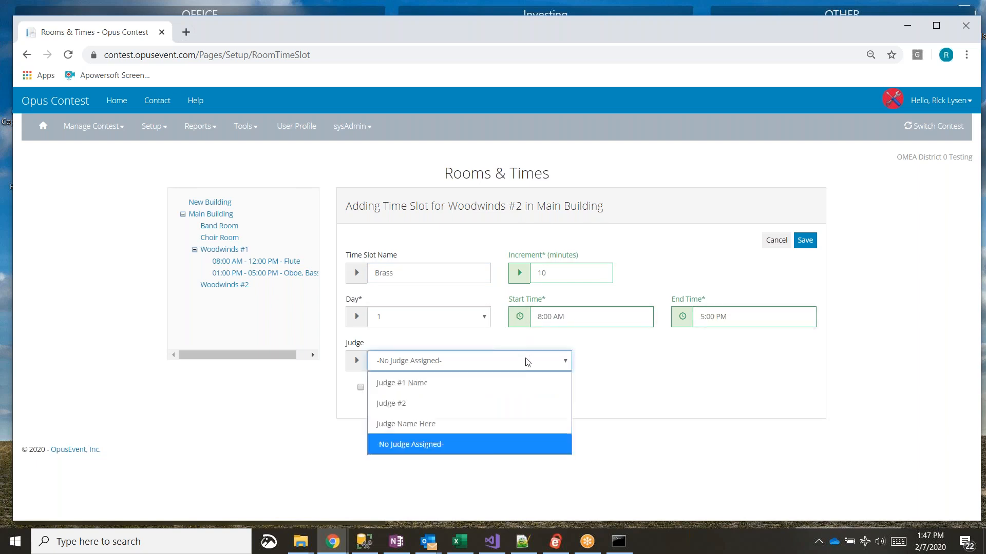
{"action": "left_click", "coordinate": [471, 403]}
{"action": "left_click", "coordinate": [804, 242]}
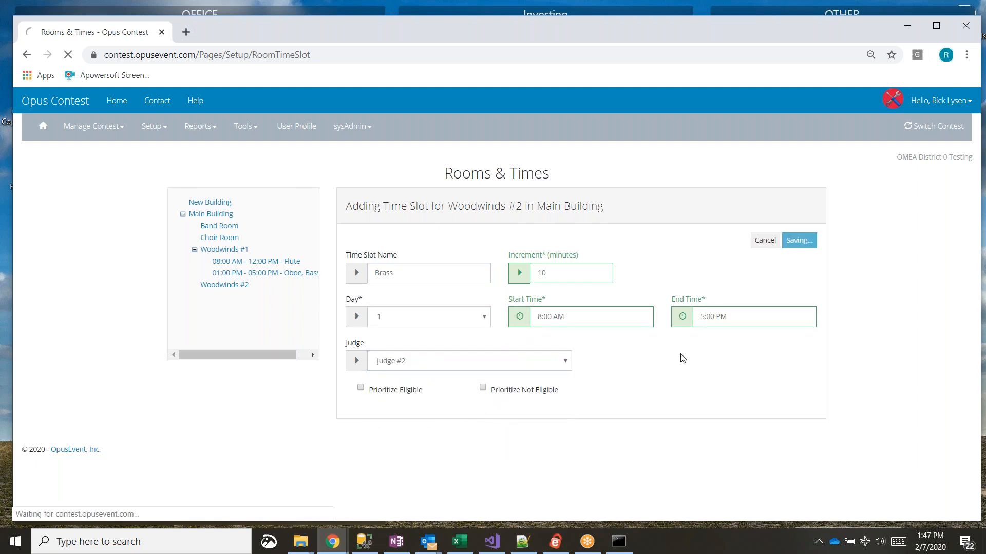
Add a Tuba item with priority 1 to the Brass time slot in Woodwinds #2
{"action": "left_click", "coordinate": [549, 431]}
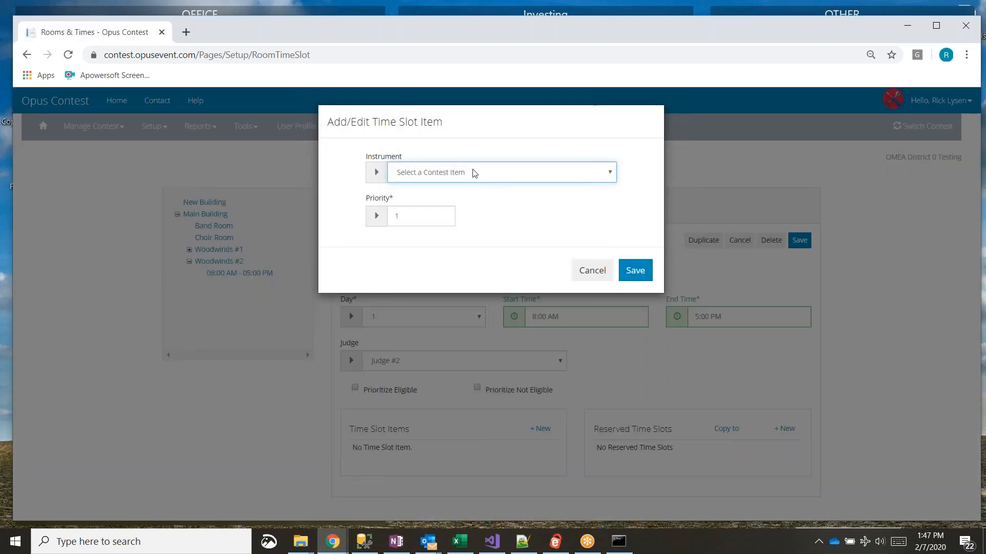
{"action": "left_click", "coordinate": [475, 173]}
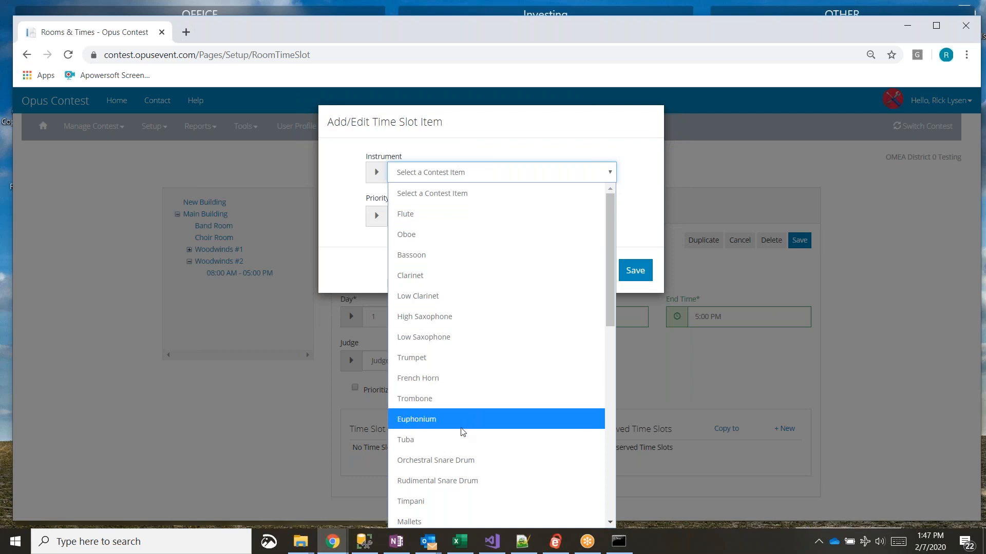
{"action": "left_click", "coordinate": [451, 439]}
{"action": "left_click", "coordinate": [636, 280]}
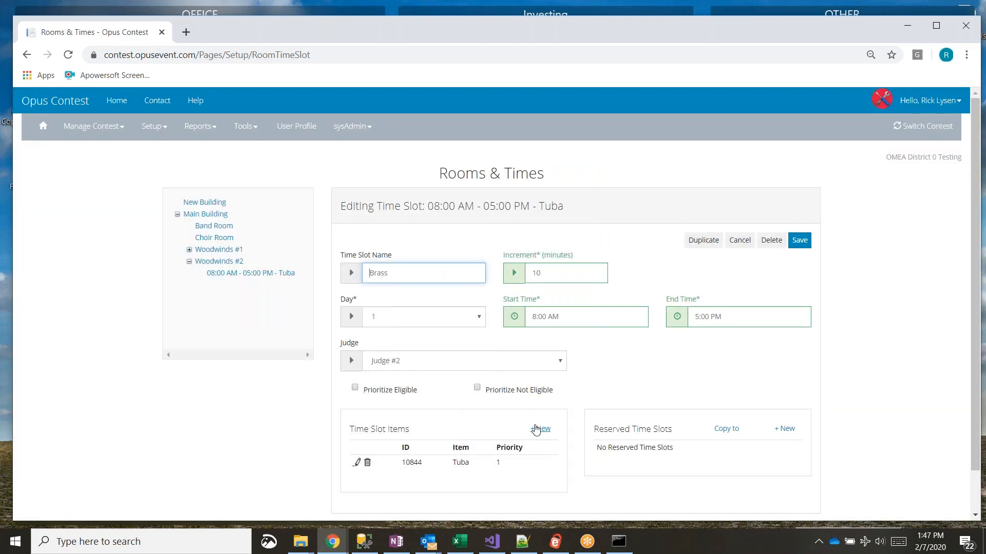
Add a Trumpet item with priority 1 to the Brass time slot
{"action": "left_click", "coordinate": [540, 427]}
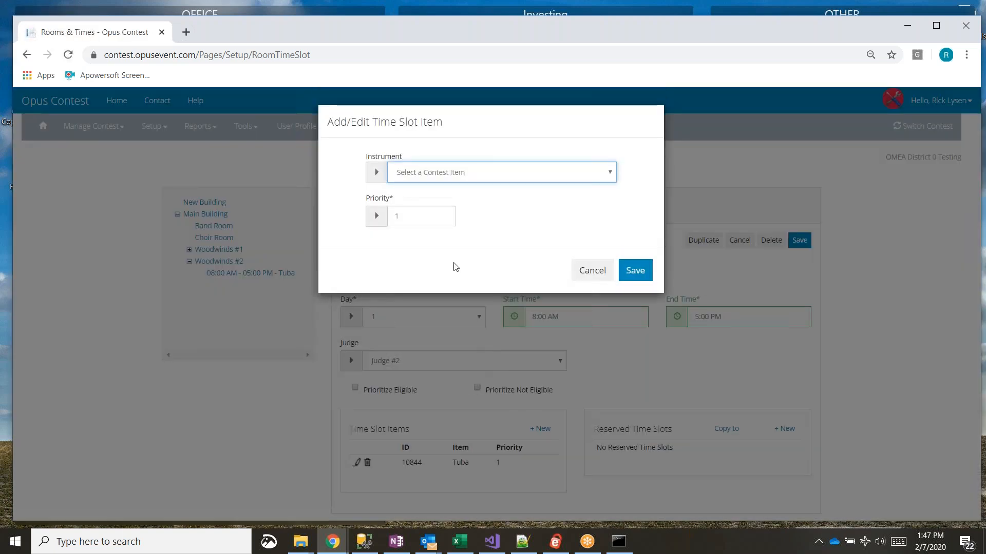
{"action": "left_click", "coordinate": [455, 175]}
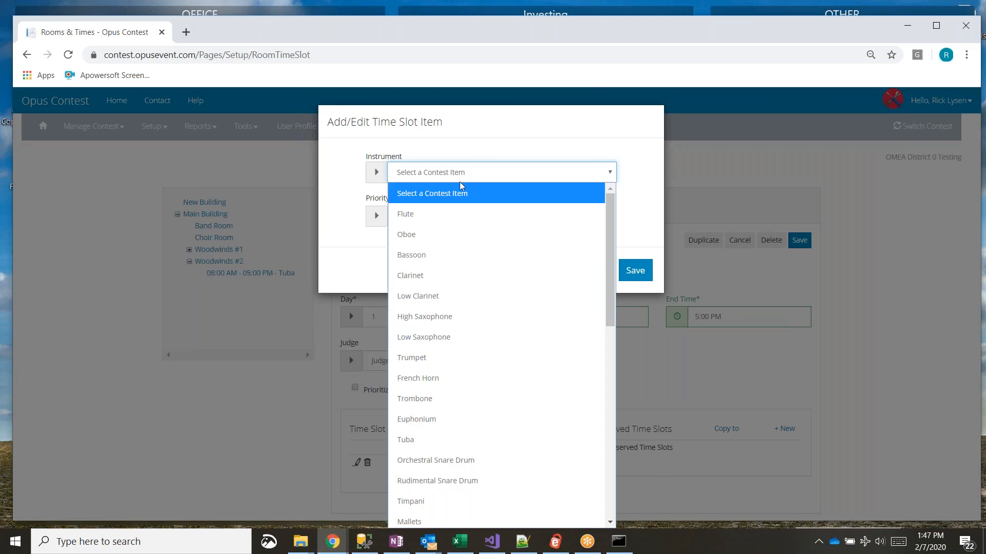
{"action": "left_click", "coordinate": [437, 362]}
{"action": "left_click", "coordinate": [635, 269]}
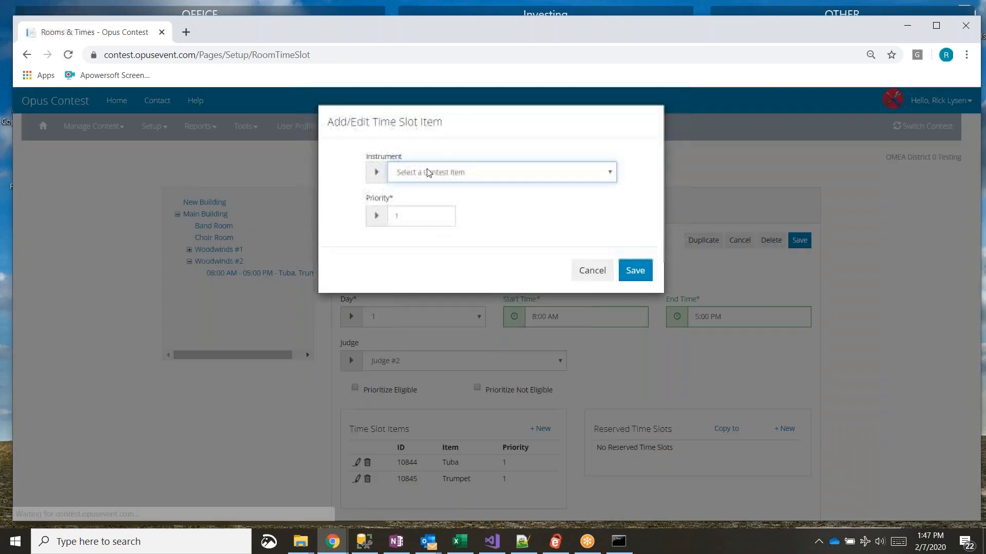
Add a Trombone item with priority 1 to the Brass time slot
{"action": "left_click", "coordinate": [429, 173]}
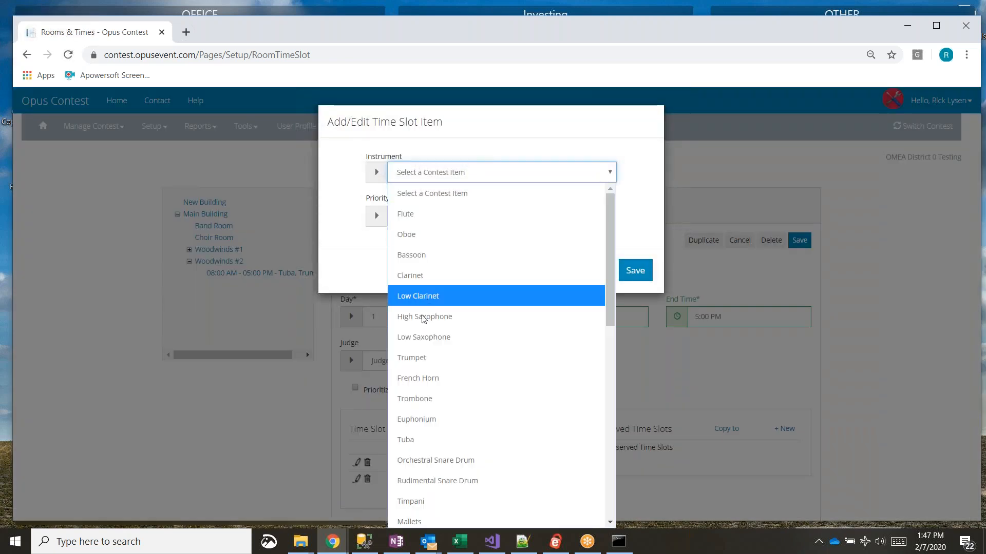
{"action": "left_click", "coordinate": [425, 398]}
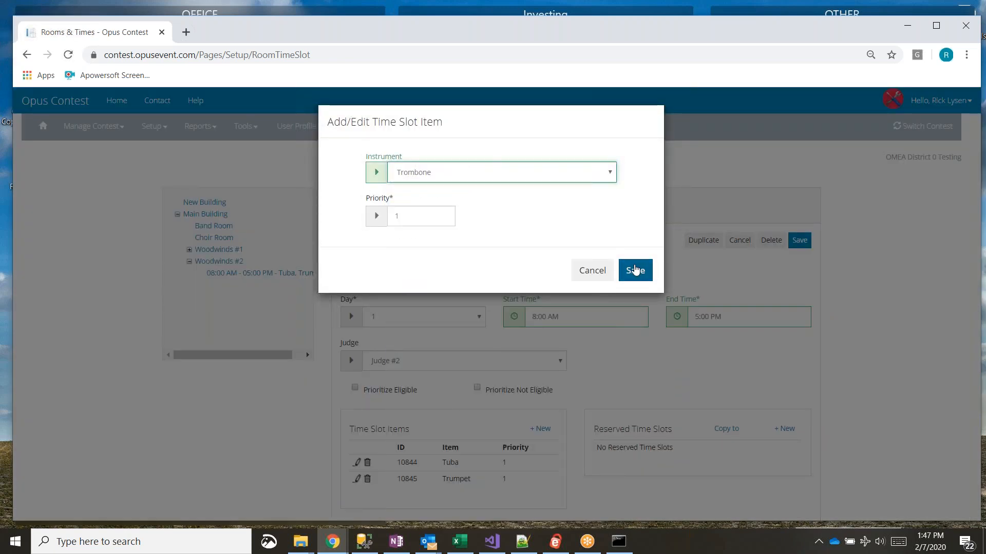
{"action": "left_click", "coordinate": [635, 270]}
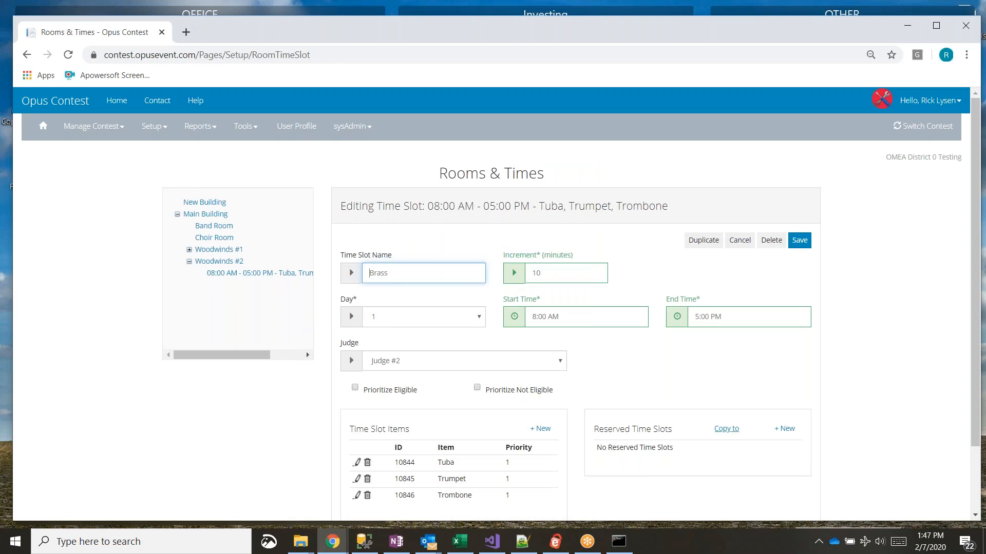
Reserve a 2-slot period at 10:00 AM with the comment "Break" in the Brass time slot, and save it
{"action": "left_click", "coordinate": [786, 429]}
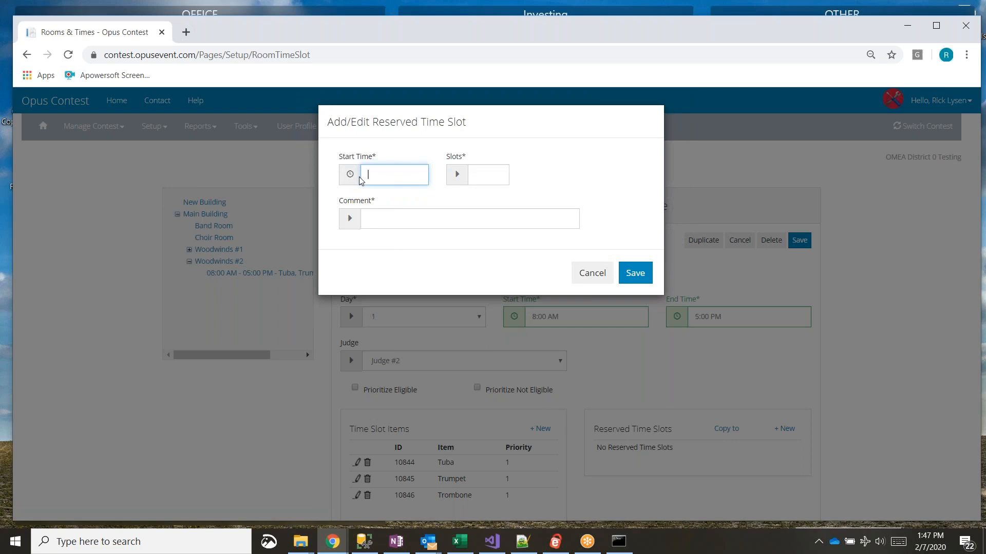
{"action": "type", "text": "100"}
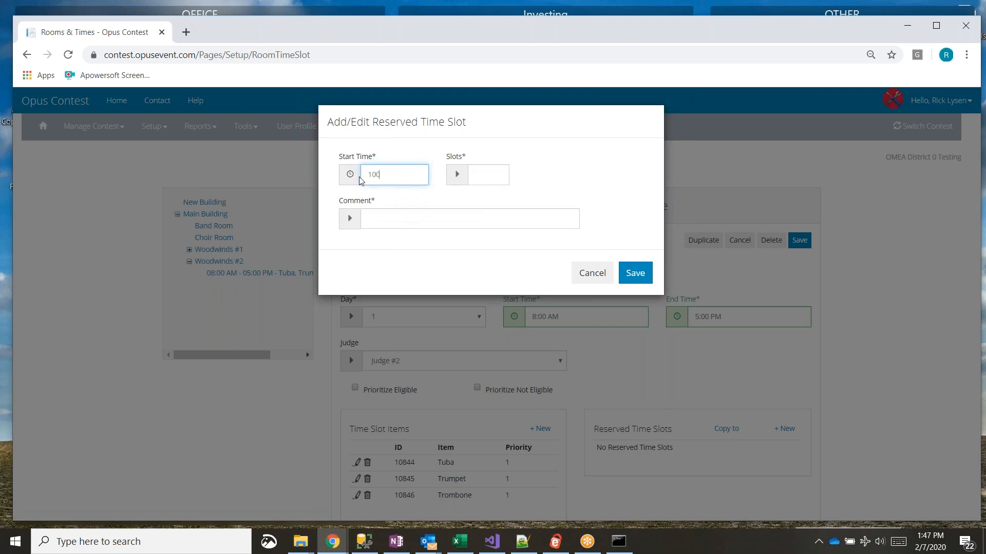
{"action": "key", "text": "Tab"}
{"action": "type", "text": "2"}
{"action": "key", "text": "Tab"}
{"action": "type", "text": "Break"}
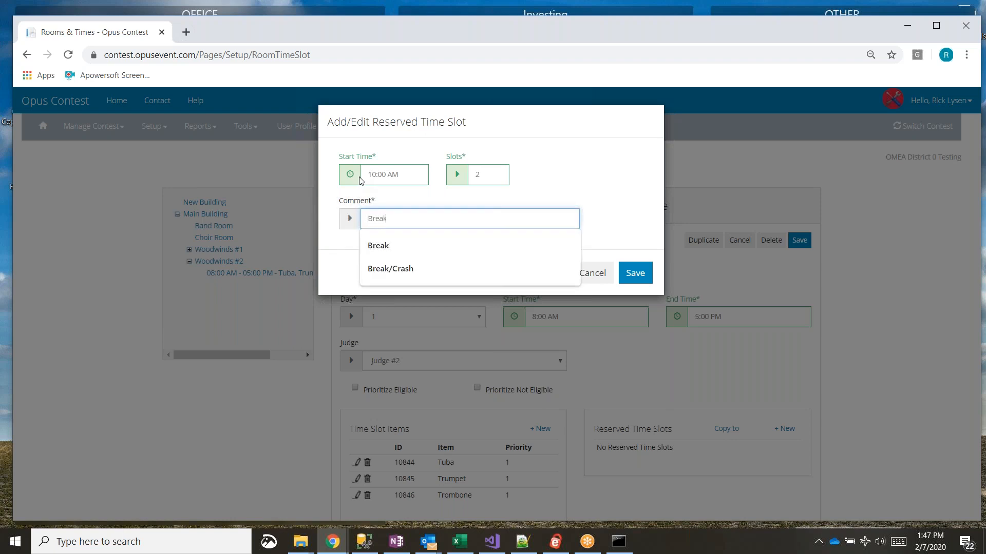
{"action": "left_click", "coordinate": [635, 272]}
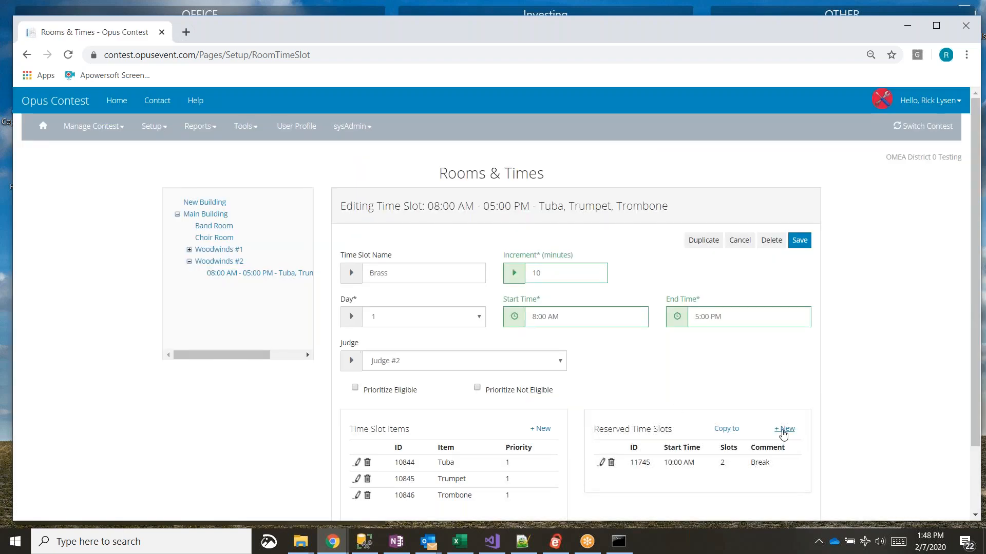
Reserve 6 slots at 12:00 PM with the comment "Lunch" in the Brass time slot, and save them
{"action": "left_click", "coordinate": [780, 434]}
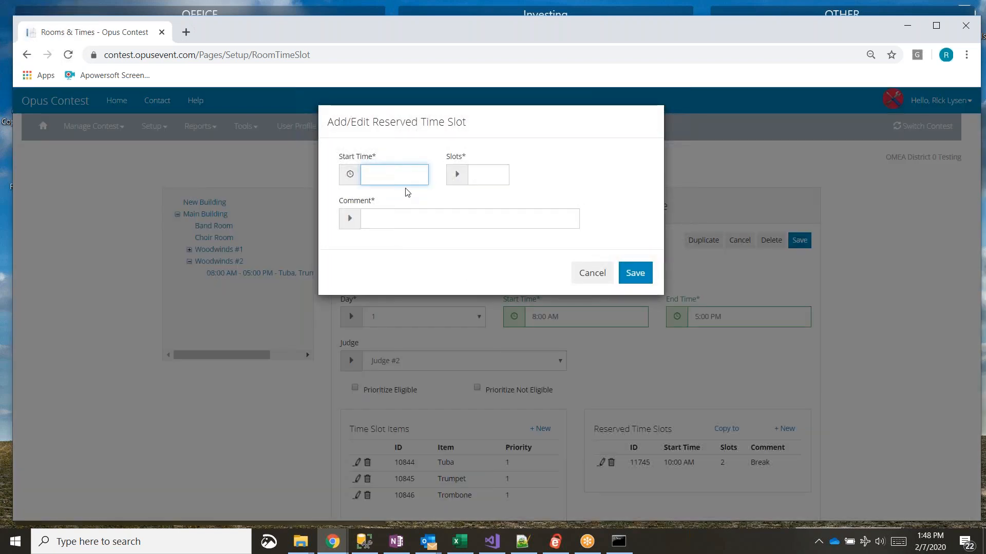
{"action": "type", "text": "1200"}
{"action": "key", "text": "Tab"}
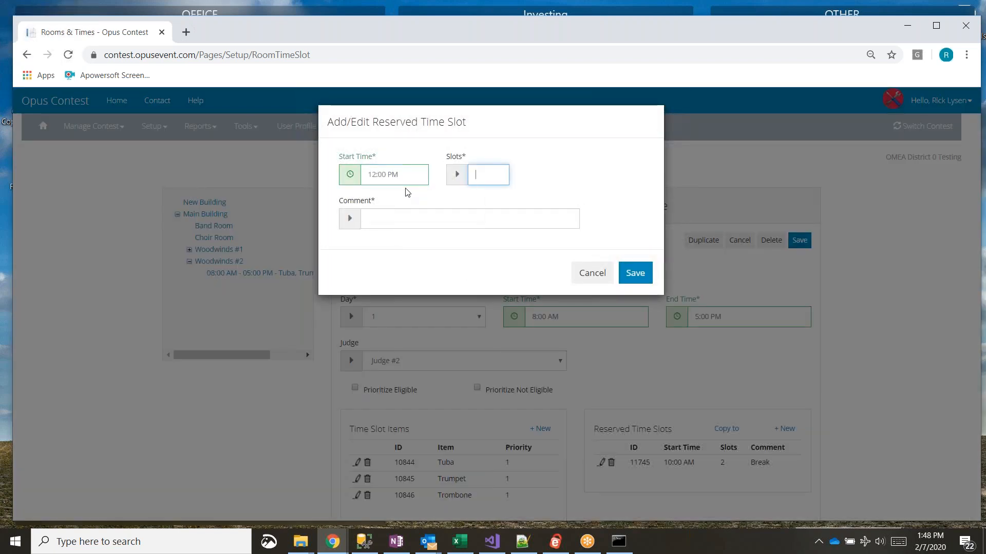
{"action": "type", "text": "6"}
{"action": "key", "text": "Tab"}
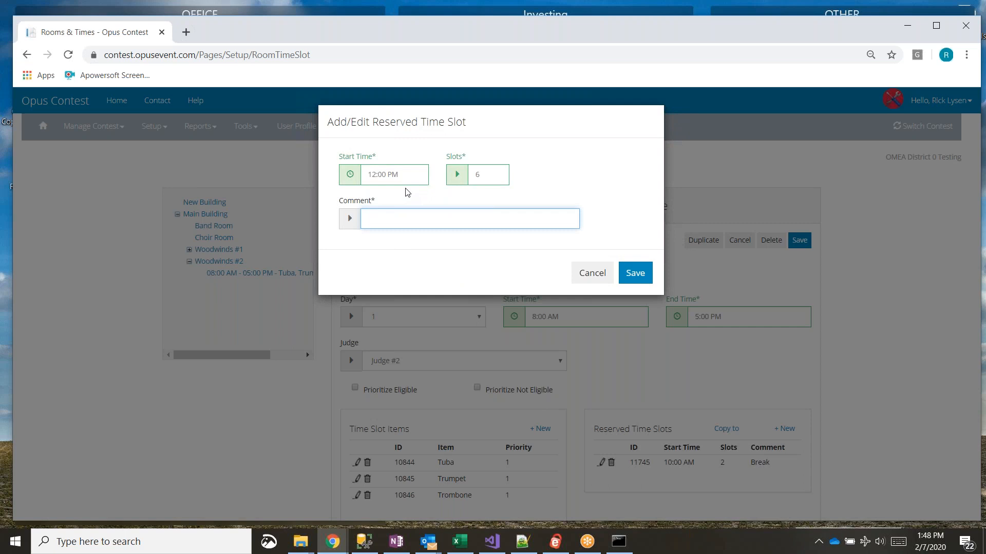
{"action": "type", "text": "Lunch"}
{"action": "left_click", "coordinate": [633, 273]}
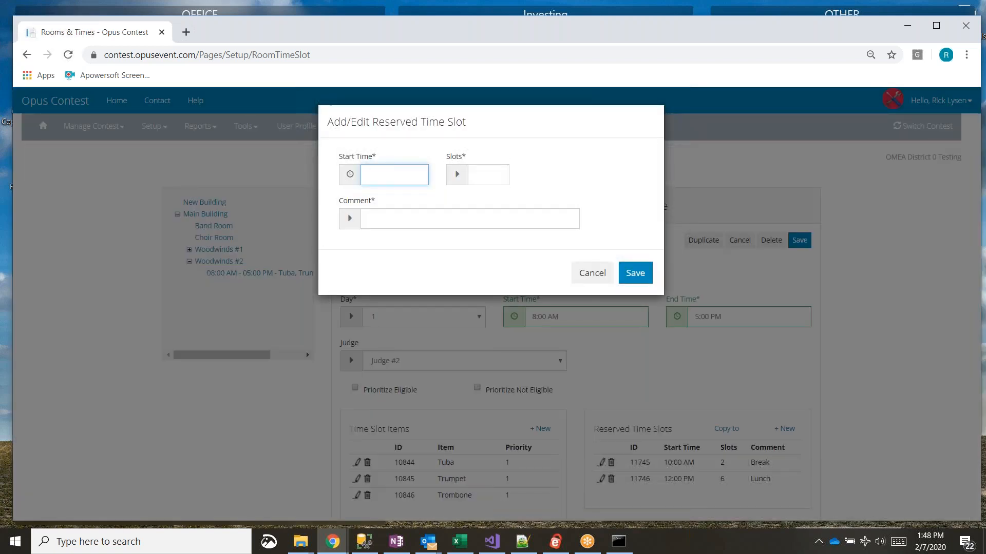
Reserve 2 slots at 3:00 PM with the comment "Break" in the Brass time slot, and save them
{"action": "type", "text": "3 p"}
{"action": "key", "text": "Tab"}
{"action": "type", "text": "2"}
{"action": "key", "text": "Tab"}
{"action": "type", "text": "Break"}
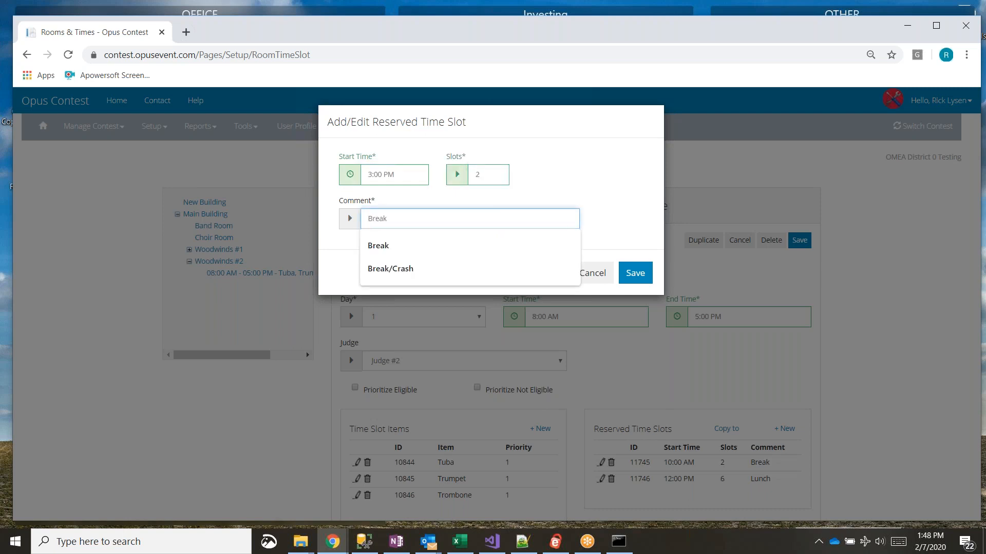
{"action": "left_click", "coordinate": [634, 275]}
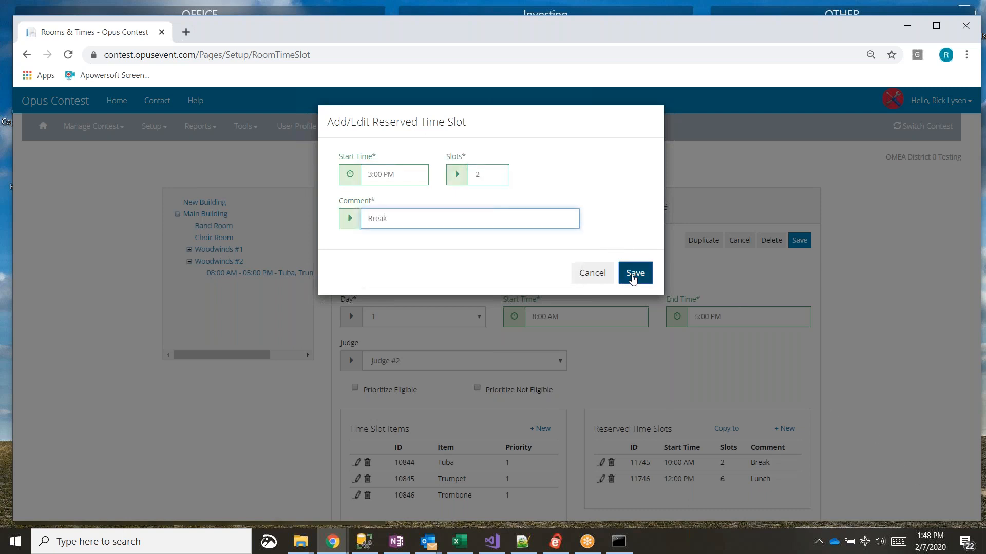
Expand room Woodwinds #1 in the building tree to view its time slots alongside those of Woodwinds #2
{"action": "scroll", "coordinate": [844, 380], "scroll_direction": "down", "scroll_amount": 1}
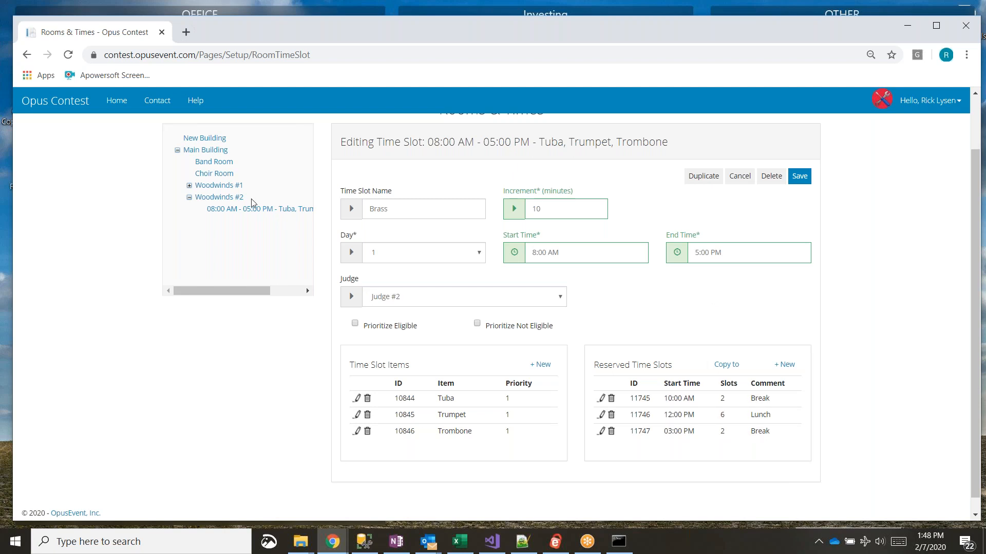
{"action": "left_click", "coordinate": [193, 187]}
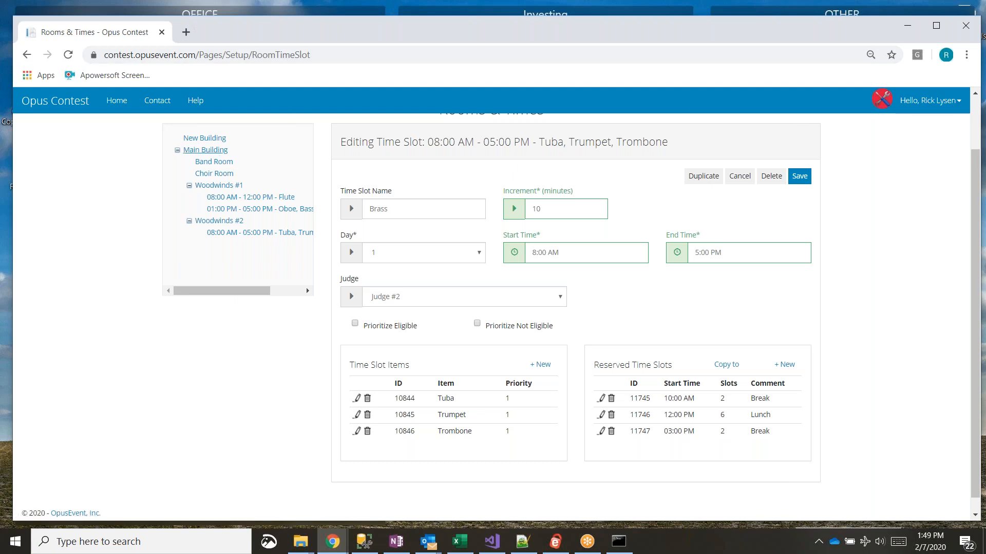
{"action": "left_click", "coordinate": [206, 150]}
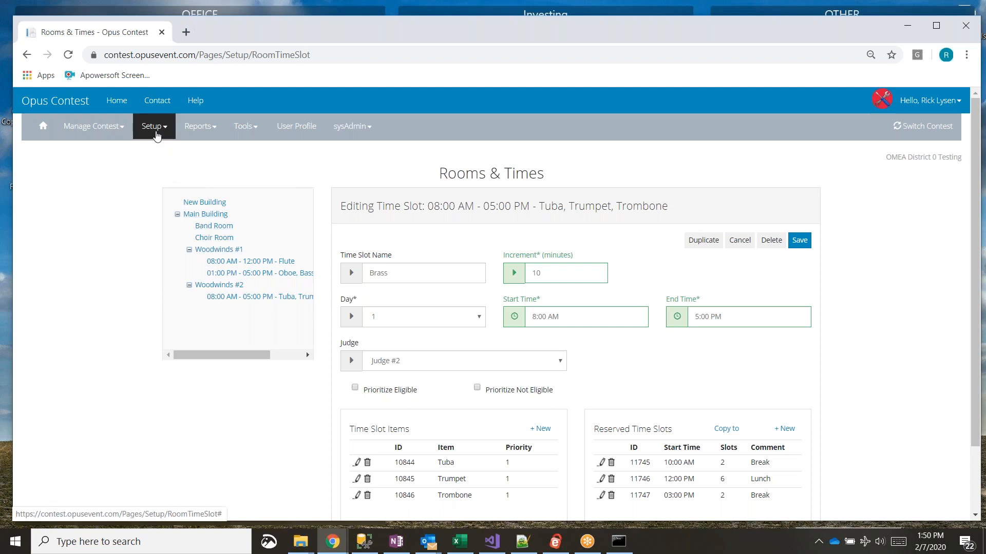
Open the Scheduling section of the contest settings to view the minutes between scheduled entries
{"action": "left_click", "coordinate": [157, 135]}
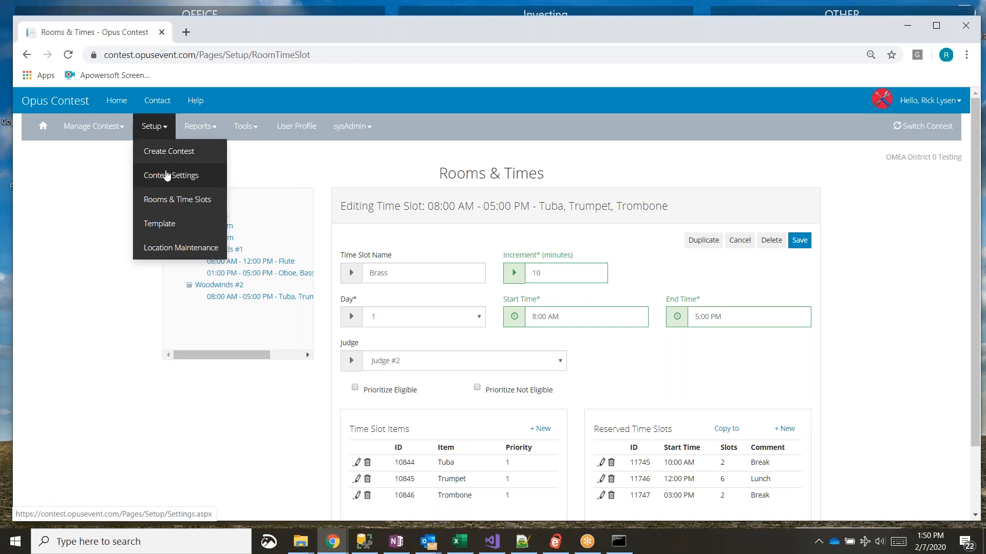
{"action": "left_click", "coordinate": [168, 177]}
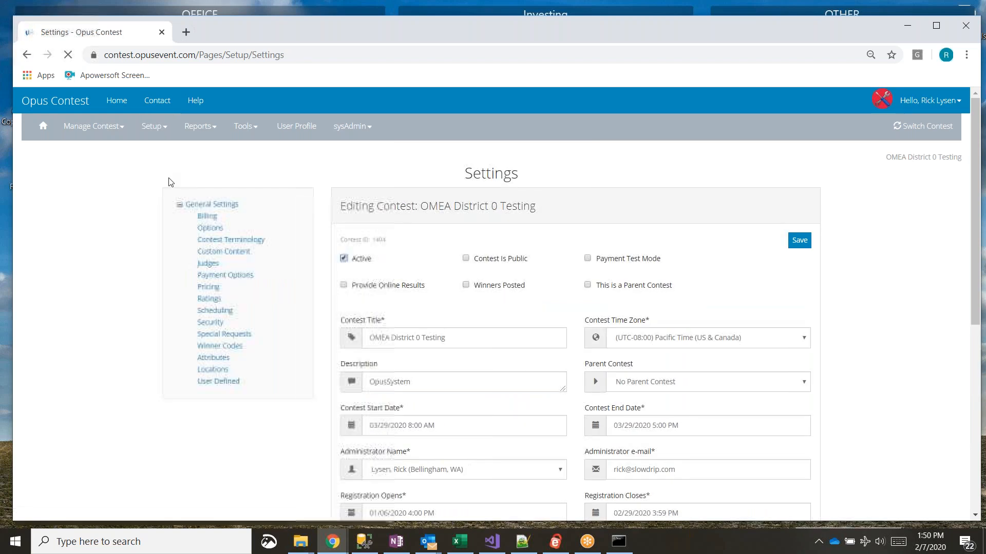
{"action": "left_click", "coordinate": [226, 311]}
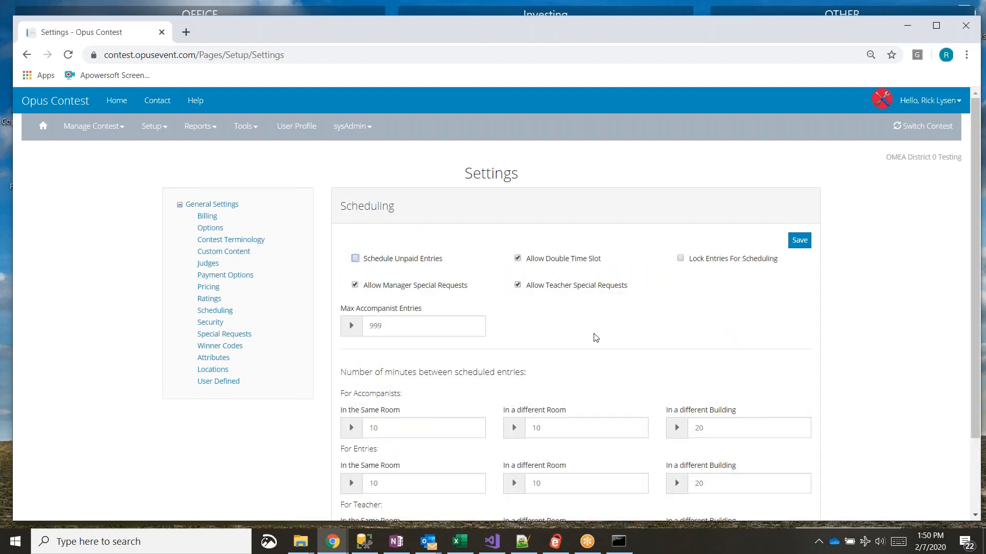
{"action": "scroll", "coordinate": [597, 339], "scroll_direction": "down", "scroll_amount": 1}
{"action": "scroll", "coordinate": [600, 341], "scroll_direction": "down", "scroll_amount": 1}
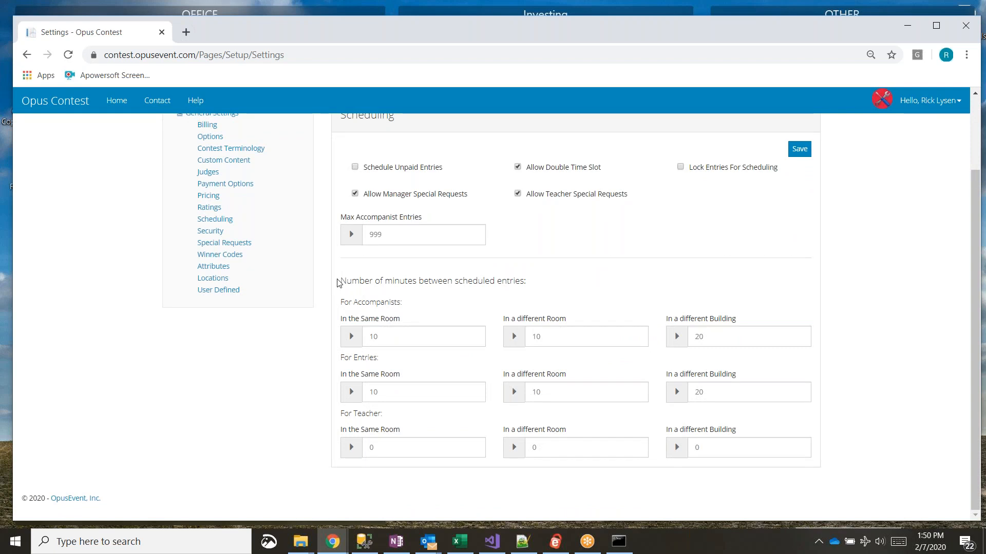
Examine the minutes between scheduled entries, comparing the same-room spacing for entries and the different-building spacing for accompanists and entries
{"action": "left_click_drag", "start_coordinate": [340, 281], "coordinate": [540, 288]}
{"action": "left_click_drag", "start_coordinate": [394, 358], "coordinate": [329, 356]}
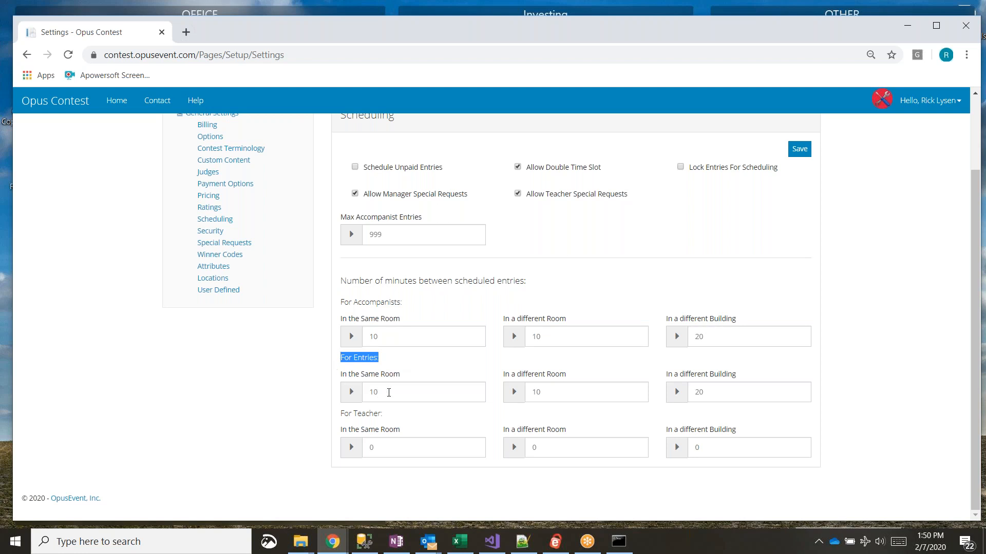
{"action": "left_click", "coordinate": [358, 393]}
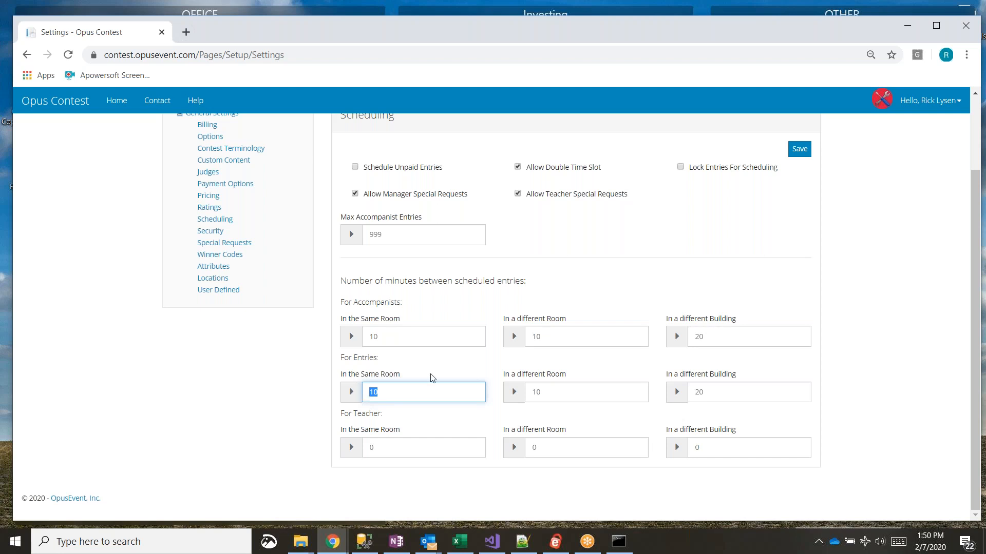
{"action": "left_click", "coordinate": [416, 393]}
{"action": "double_click", "coordinate": [391, 390]}
{"action": "double_click", "coordinate": [716, 339]}
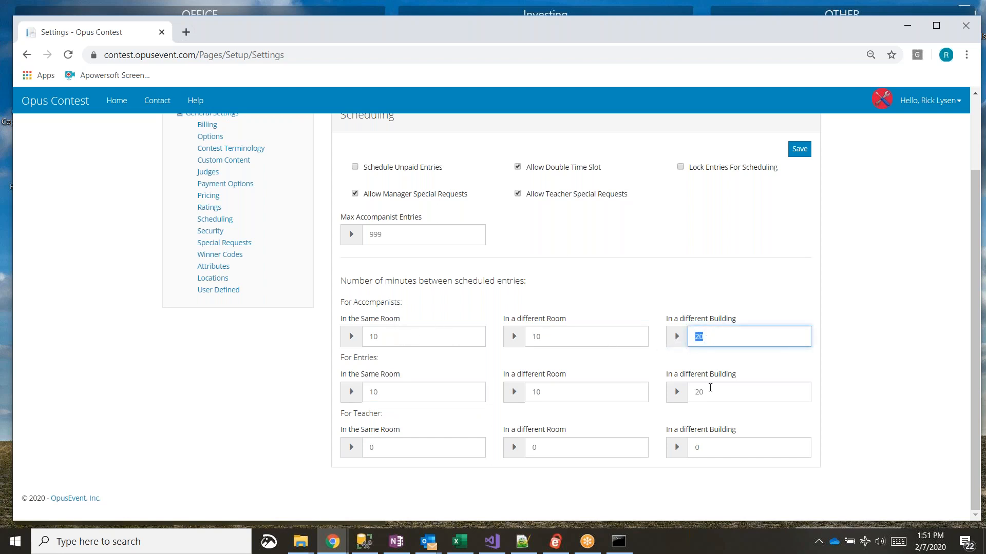
{"action": "double_click", "coordinate": [712, 392]}
{"action": "double_click", "coordinate": [693, 337]}
Set the accompanist spacing to 0 minutes in the same room and 10 minutes in a different building
{"action": "double_click", "coordinate": [387, 336]}
{"action": "type", "text": "0"}
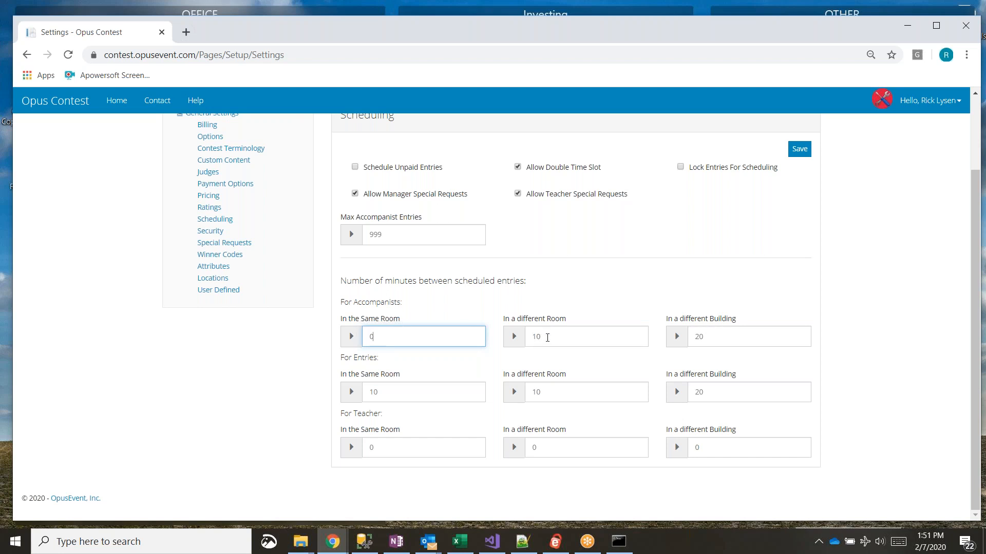
{"action": "key", "text": "Tab"}
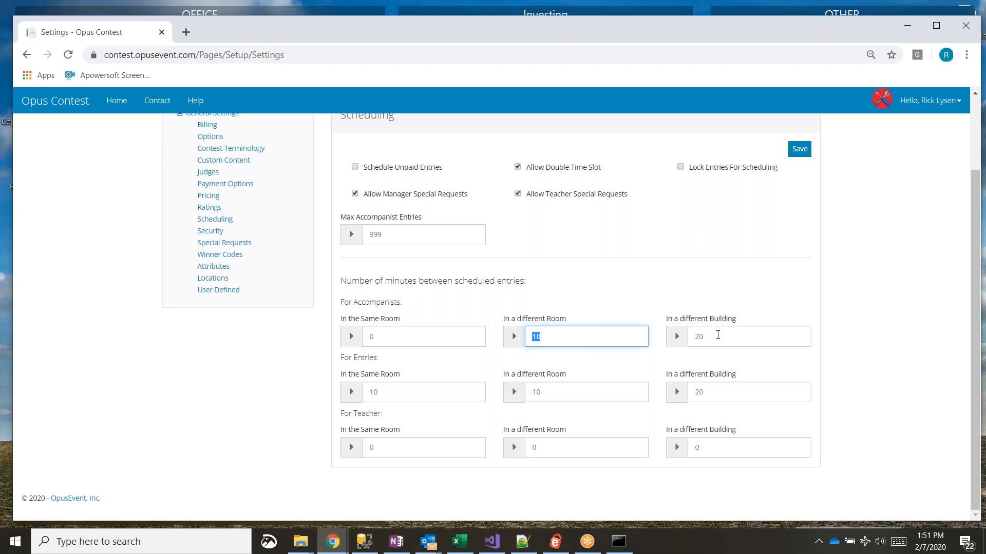
{"action": "key", "text": "Tab"}
{"action": "type", "text": "10"}
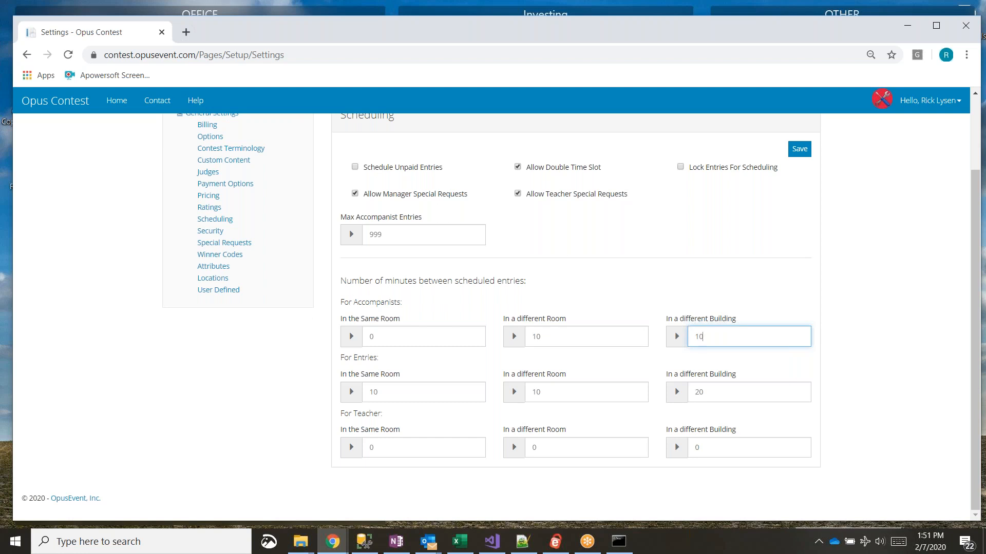
{"action": "left_click", "coordinate": [439, 309]}
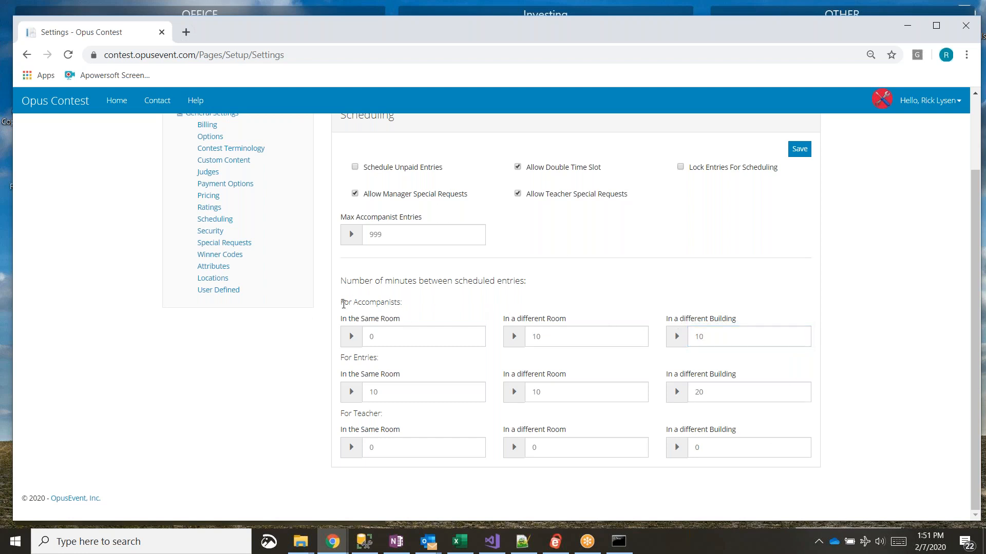
Review the spacing minutes for accompanists, entries and teachers across the same room, a different room and a different building
{"action": "left_click_drag", "start_coordinate": [344, 301], "coordinate": [426, 310]}
{"action": "left_click", "coordinate": [409, 337]}
{"action": "left_click", "coordinate": [643, 338]}
{"action": "left_click_drag", "start_coordinate": [341, 362], "coordinate": [410, 371]}
{"action": "left_click", "coordinate": [401, 394]}
{"action": "left_click", "coordinate": [572, 393]}
{"action": "left_click", "coordinate": [751, 395]}
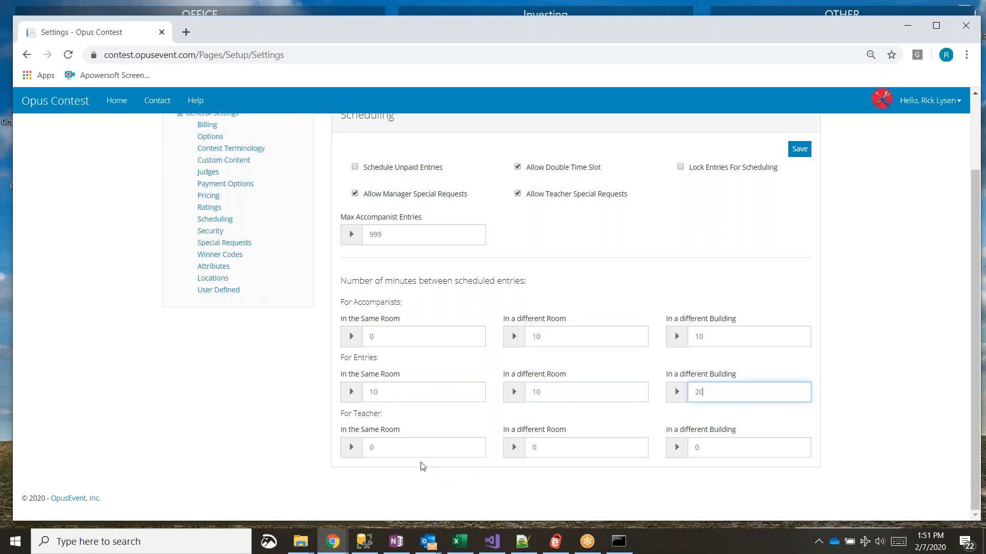
{"action": "double_click", "coordinate": [389, 447]}
{"action": "double_click", "coordinate": [549, 448]}
{"action": "double_click", "coordinate": [714, 450]}
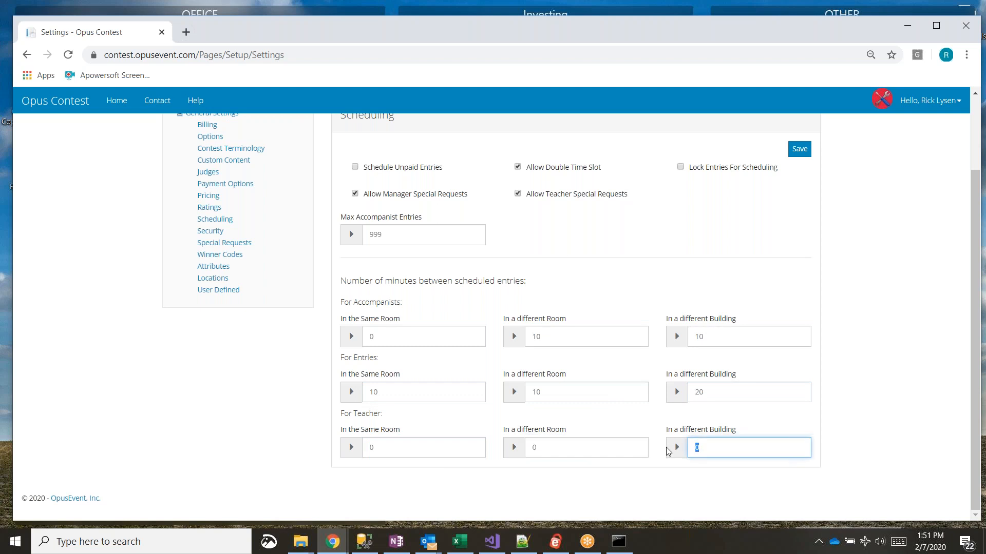
{"action": "double_click", "coordinate": [554, 450]}
{"action": "double_click", "coordinate": [368, 448]}
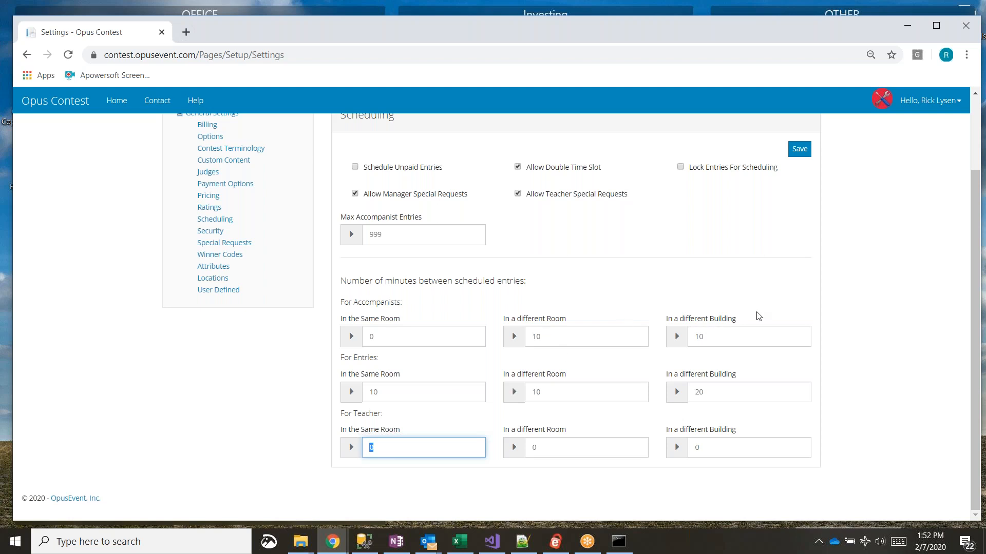
{"action": "key", "text": "Tab"}
{"action": "key", "text": "Tab"}
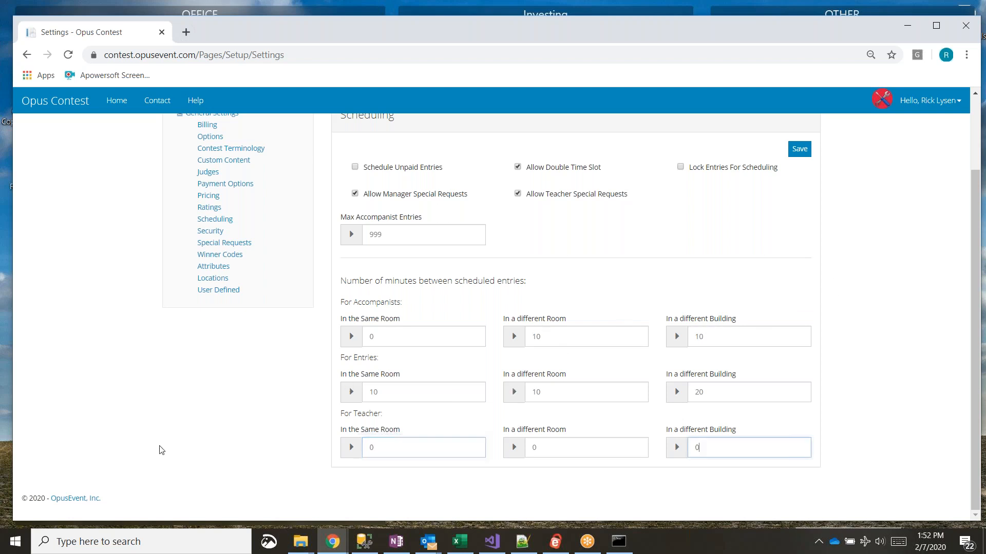
Return to Rooms & Time Slots and expand Main Building, Woodwinds #1 and Woodwinds #2 to show their time slots
{"action": "scroll", "coordinate": [101, 398], "scroll_direction": "up", "scroll_amount": 2}
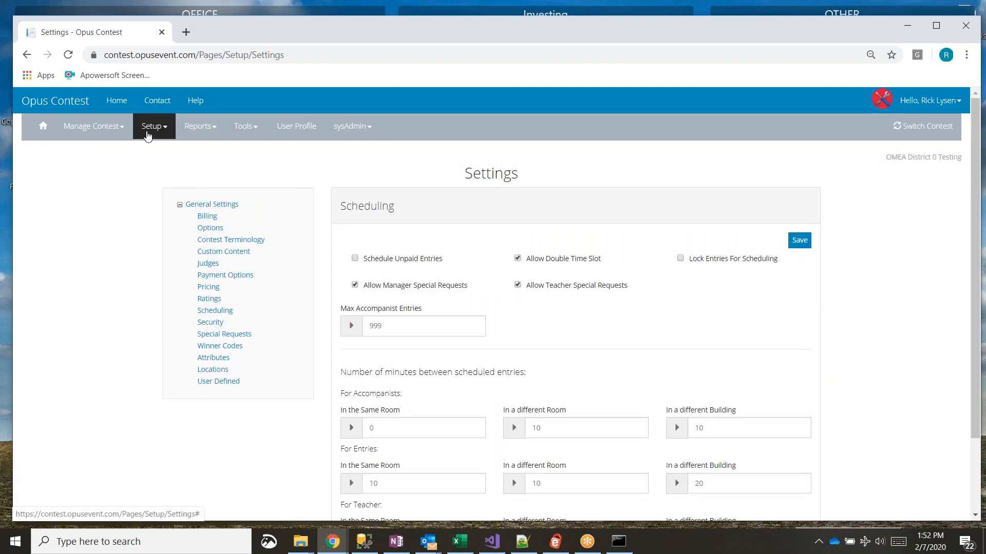
{"action": "left_click", "coordinate": [153, 126]}
{"action": "left_click", "coordinate": [160, 203]}
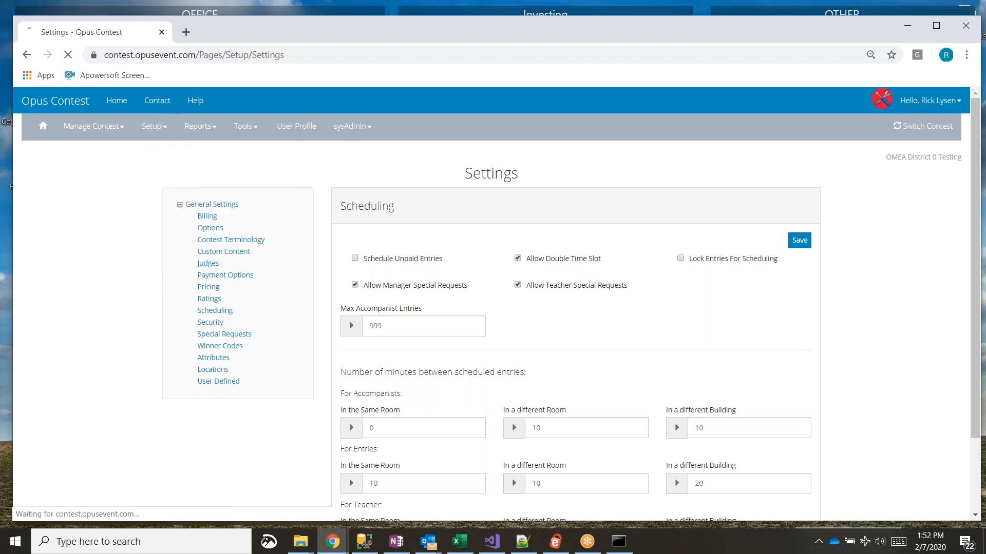
{"action": "left_click", "coordinate": [183, 214]}
{"action": "left_click", "coordinate": [195, 250]}
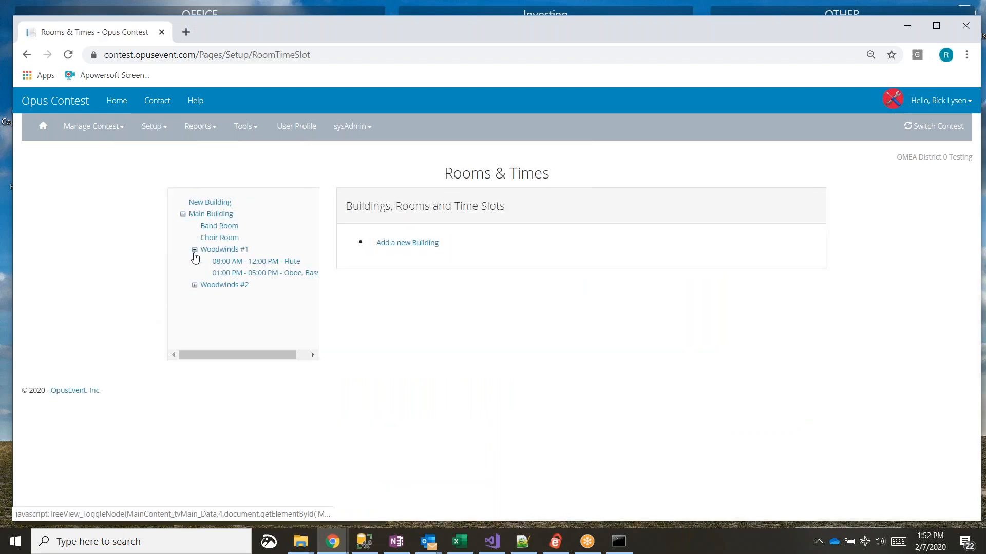
{"action": "left_click", "coordinate": [194, 285]}
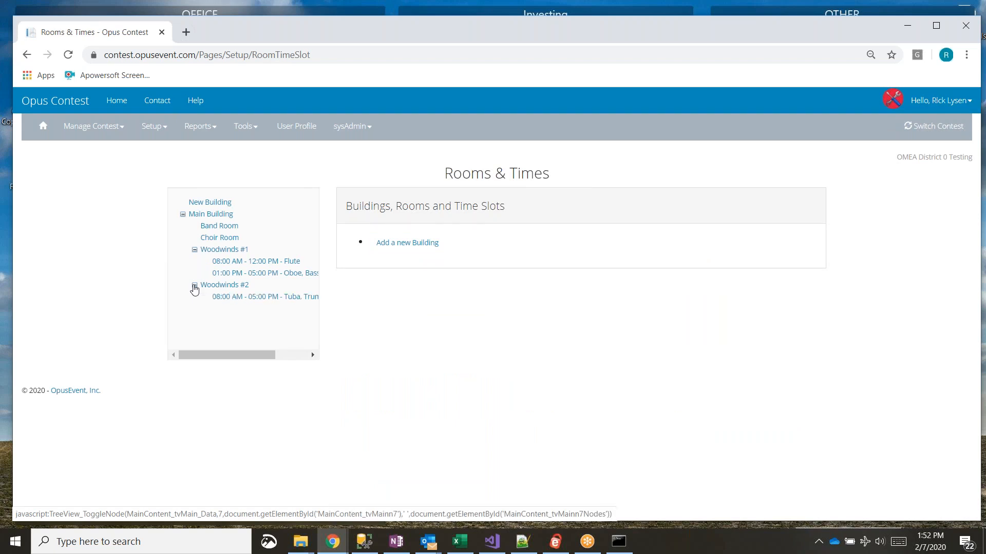